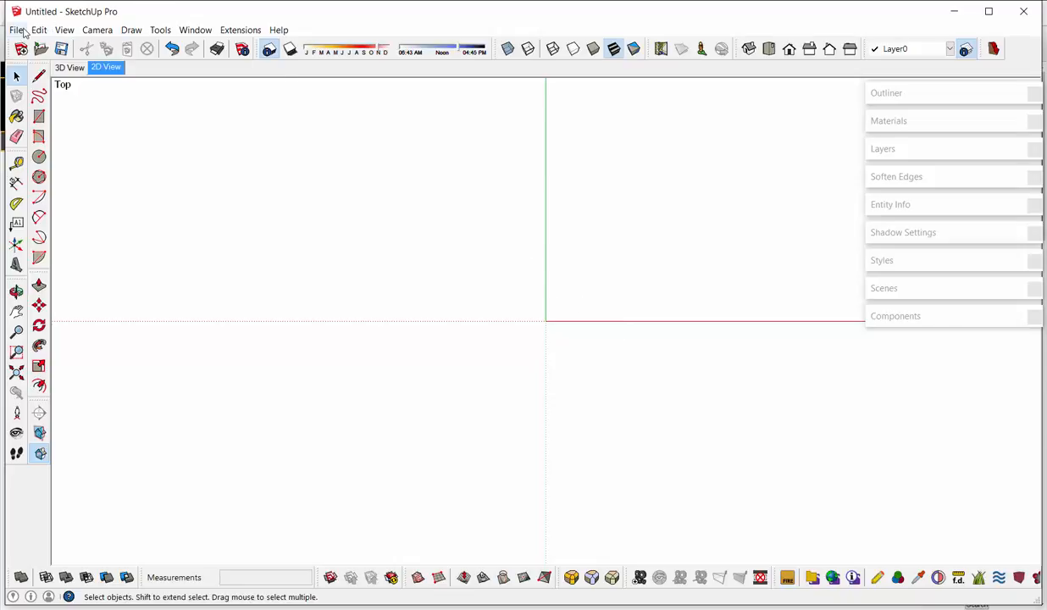
pyautogui.click(17, 30)
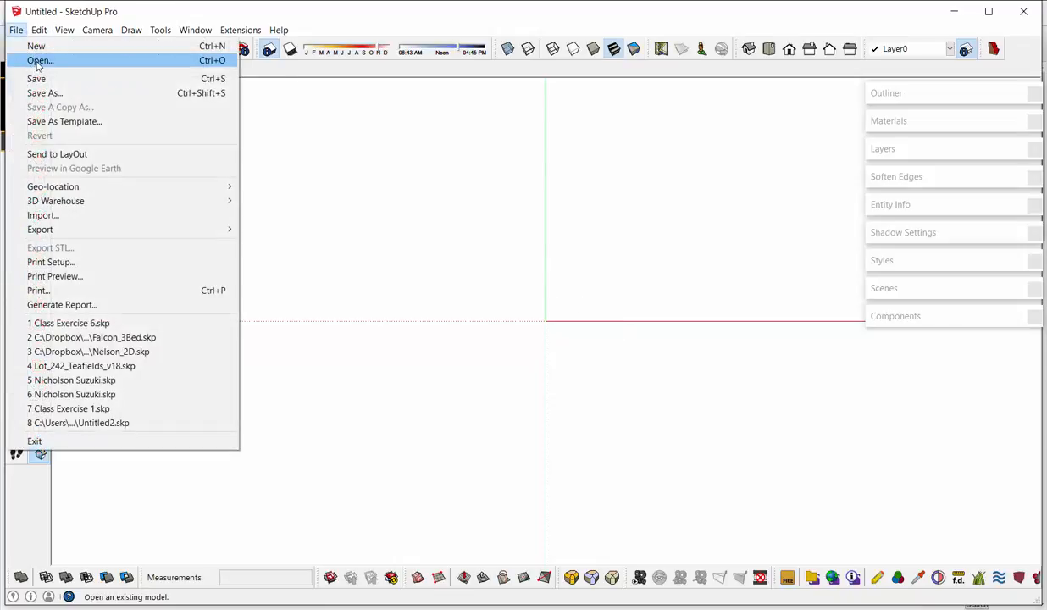
pyautogui.click(38, 61)
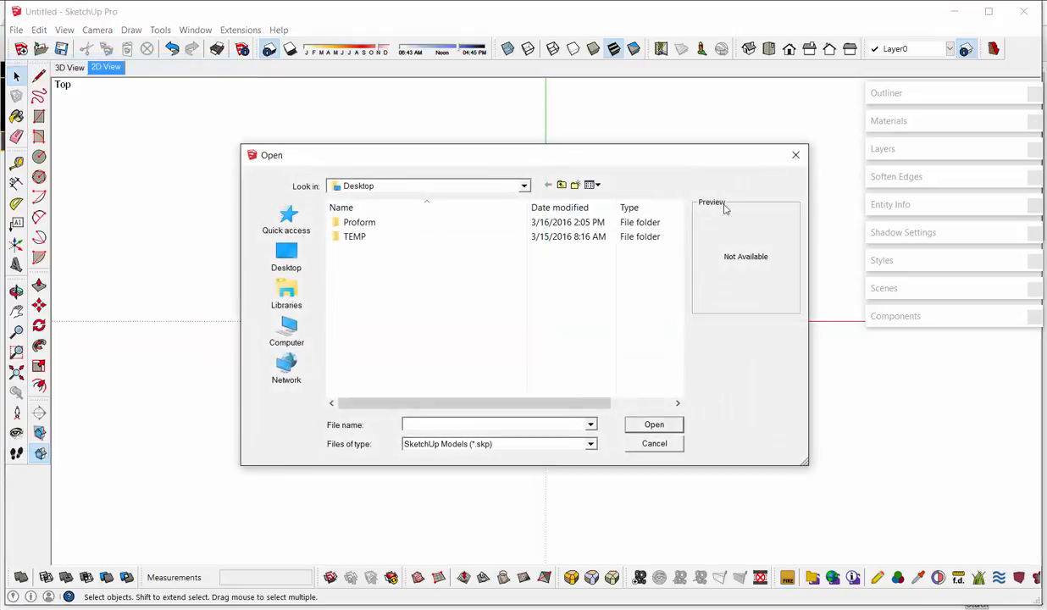
pyautogui.click(795, 154)
# Open the recent file Class Exercise 6.skp without saving the changes to the untitled model
pyautogui.click(16, 30)
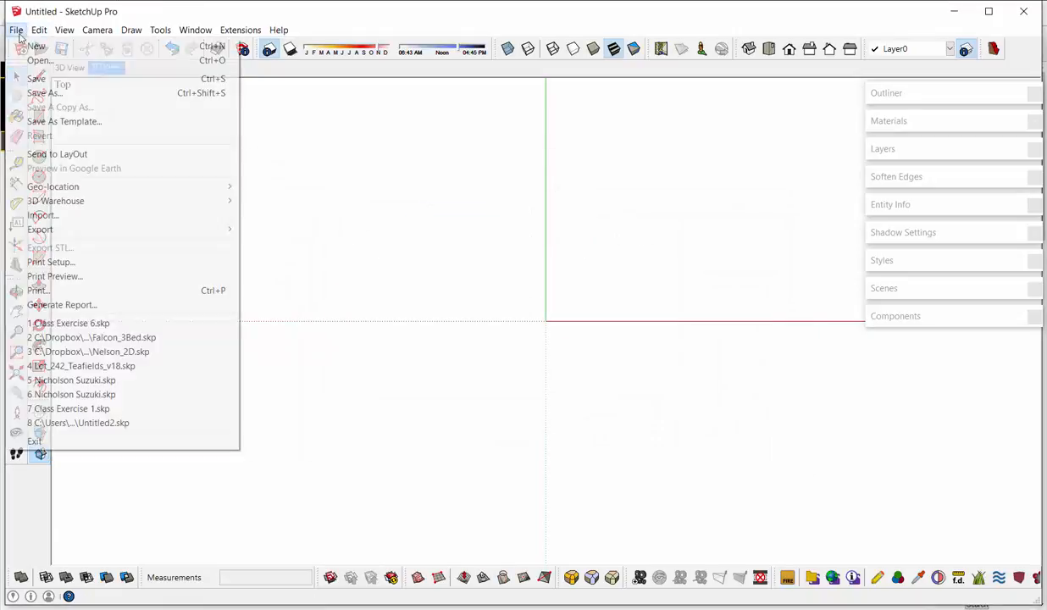
pyautogui.click(68, 323)
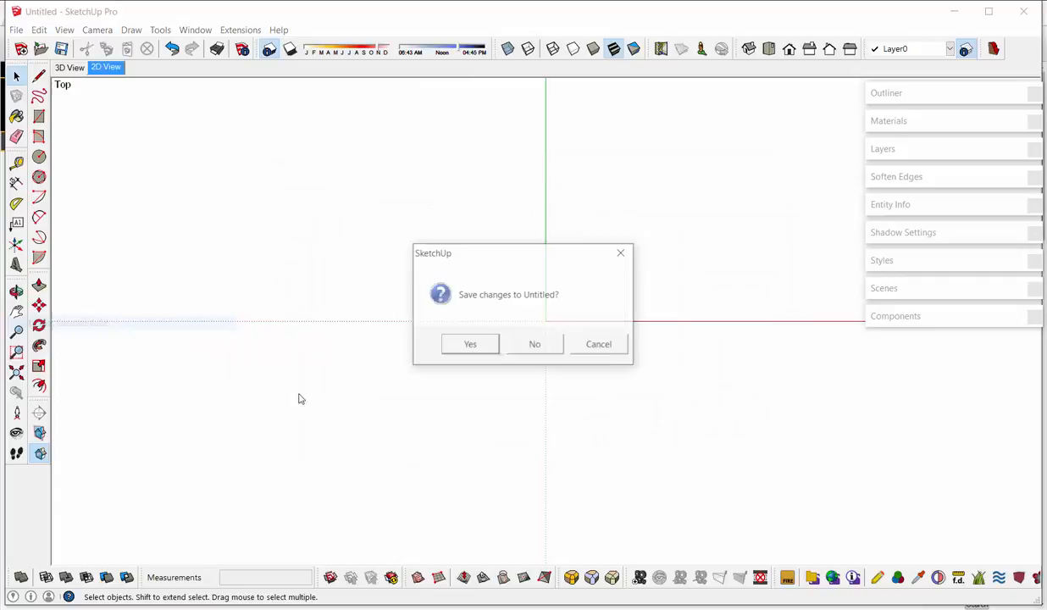
pyautogui.click(536, 347)
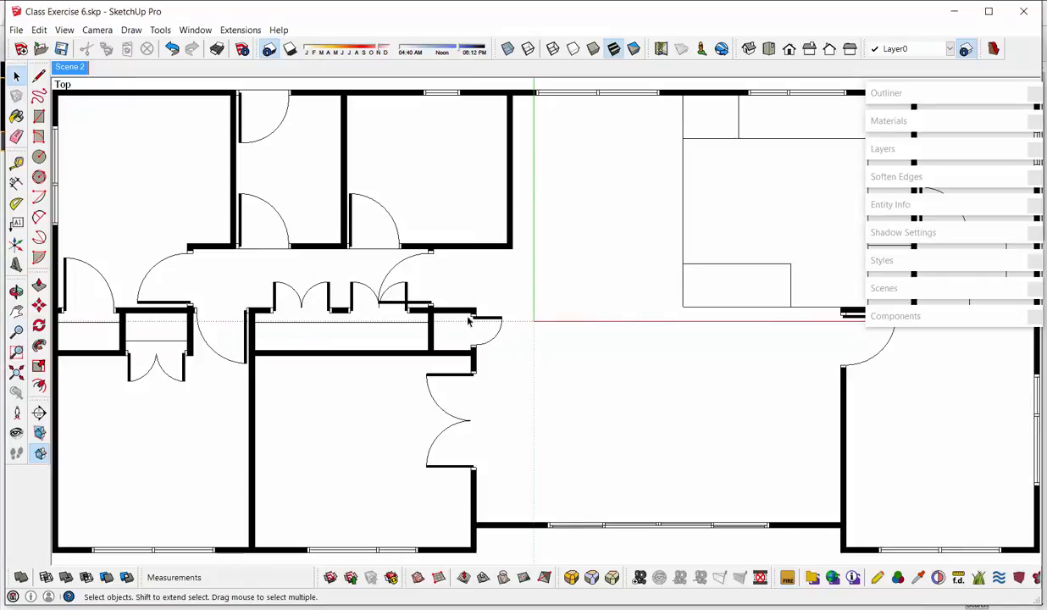
pyautogui.scroll(-5, 468, 320)
pyautogui.moveTo(477, 428); pyautogui.dragTo(542, 275, button='middle')
pyautogui.scroll(3, 524, 304)
pyautogui.scroll(-3, 329, 111)
pyautogui.moveTo(660, 342); pyautogui.dragTo(556, 276, button='middle')
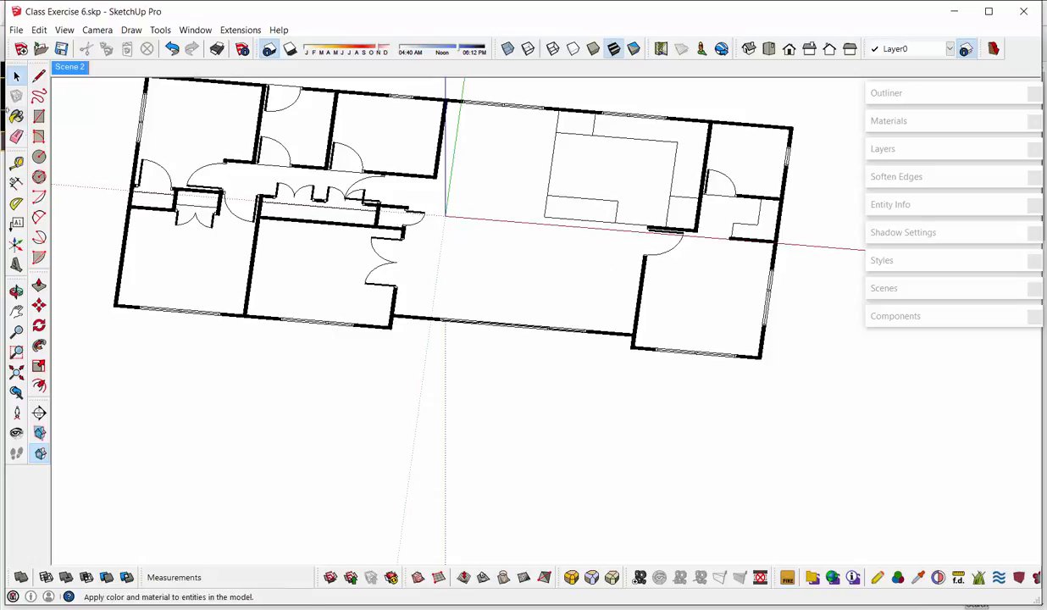
pyautogui.click(73, 68)
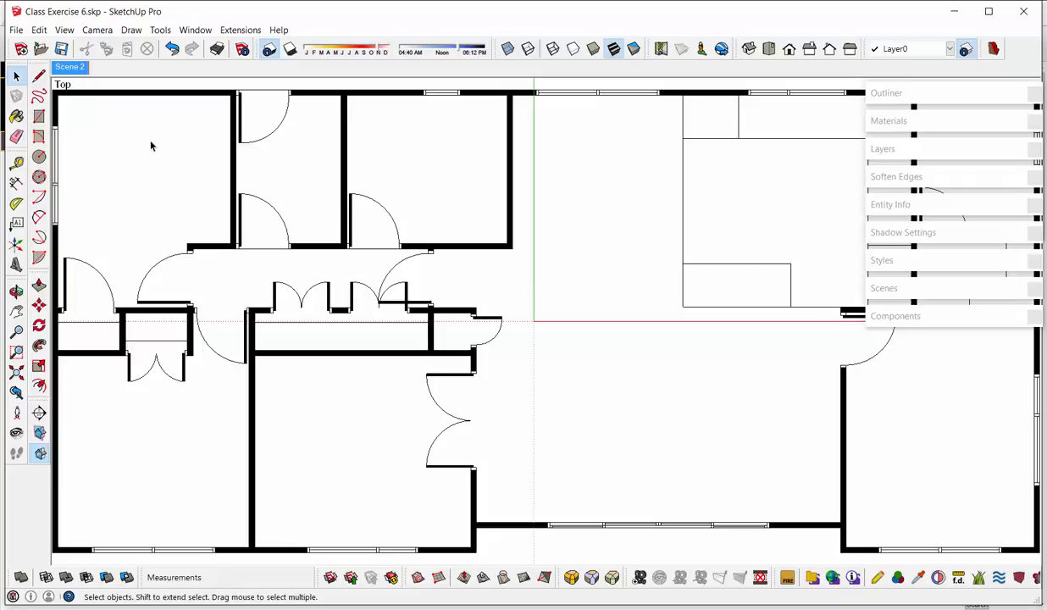
# Create a red material with saturation and brightness at 100 and paint the central living area floor with it
pyautogui.click(16, 118)
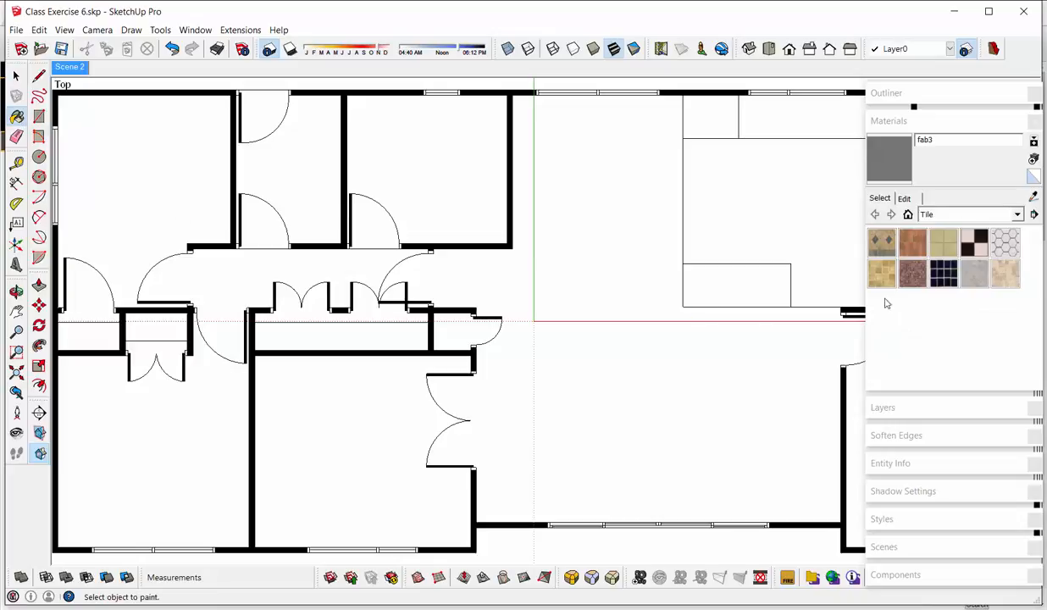
pyautogui.click(1034, 160)
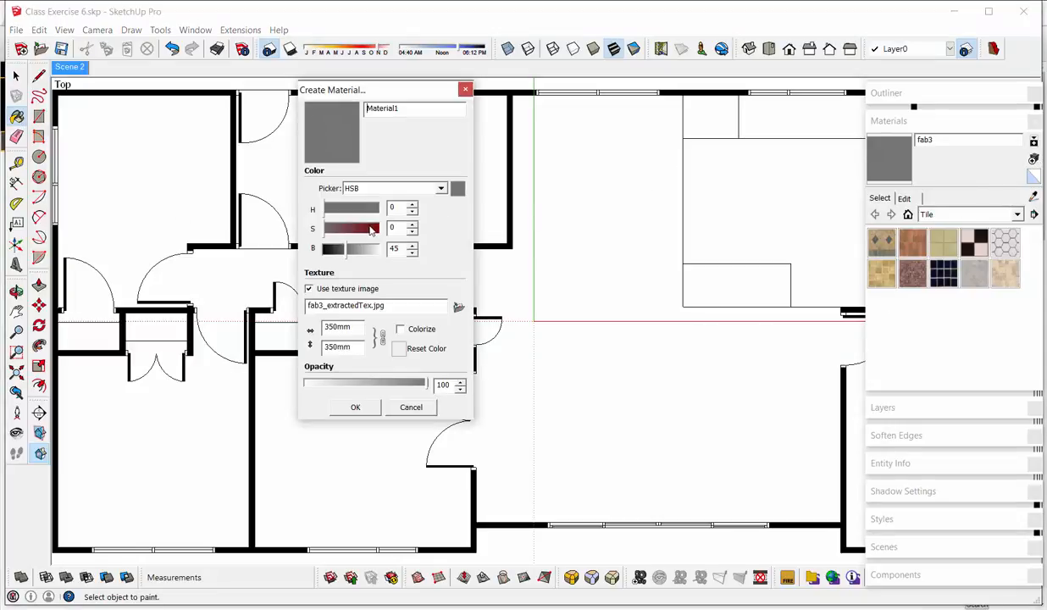
pyautogui.moveTo(356, 227); pyautogui.dragTo(389, 254)
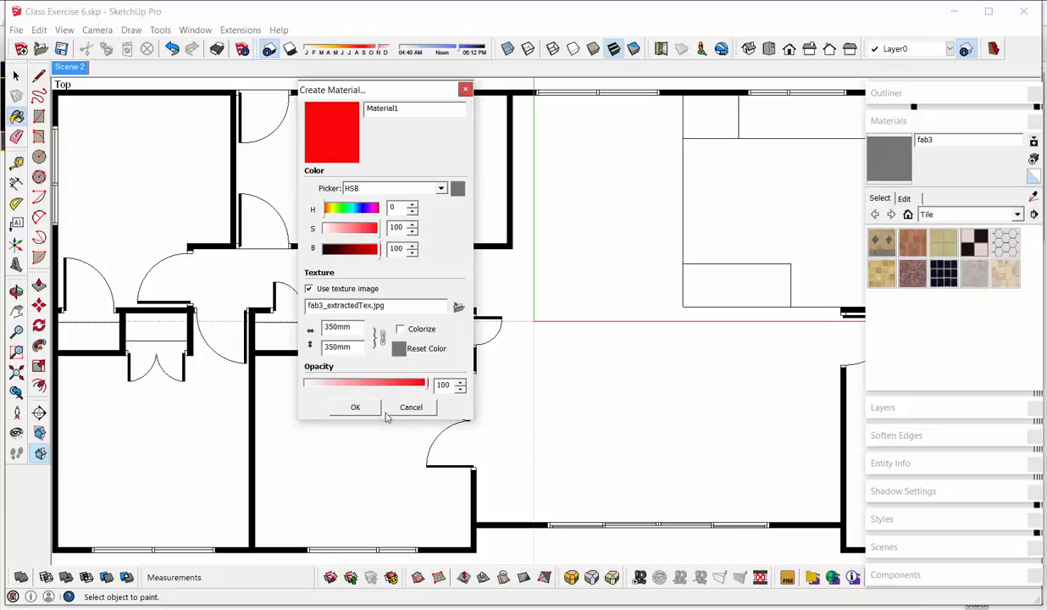
pyautogui.click(356, 406)
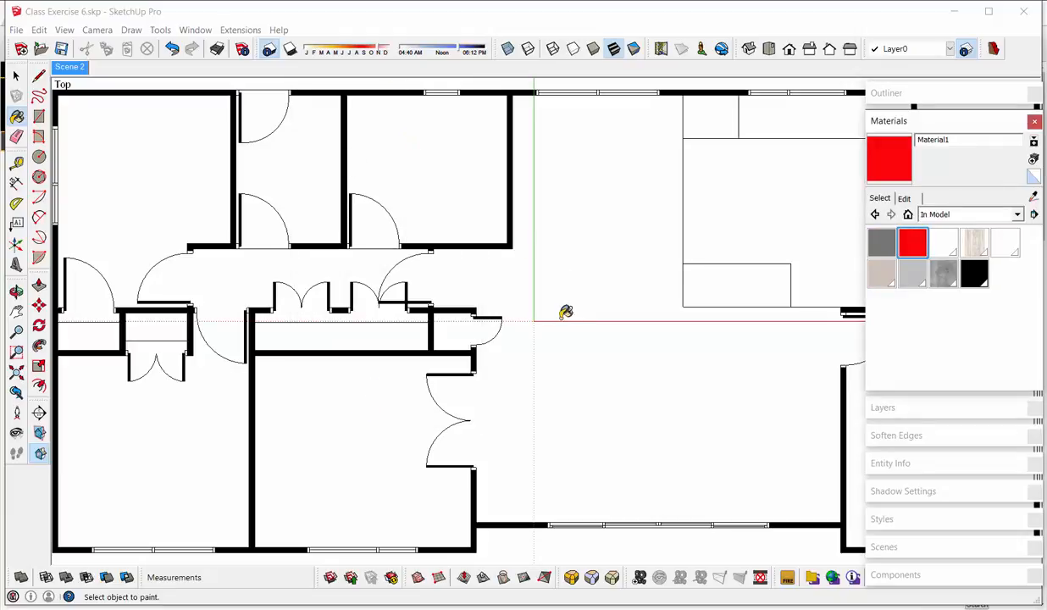
pyautogui.click(535, 288)
pyautogui.scroll(-3, 398, 276)
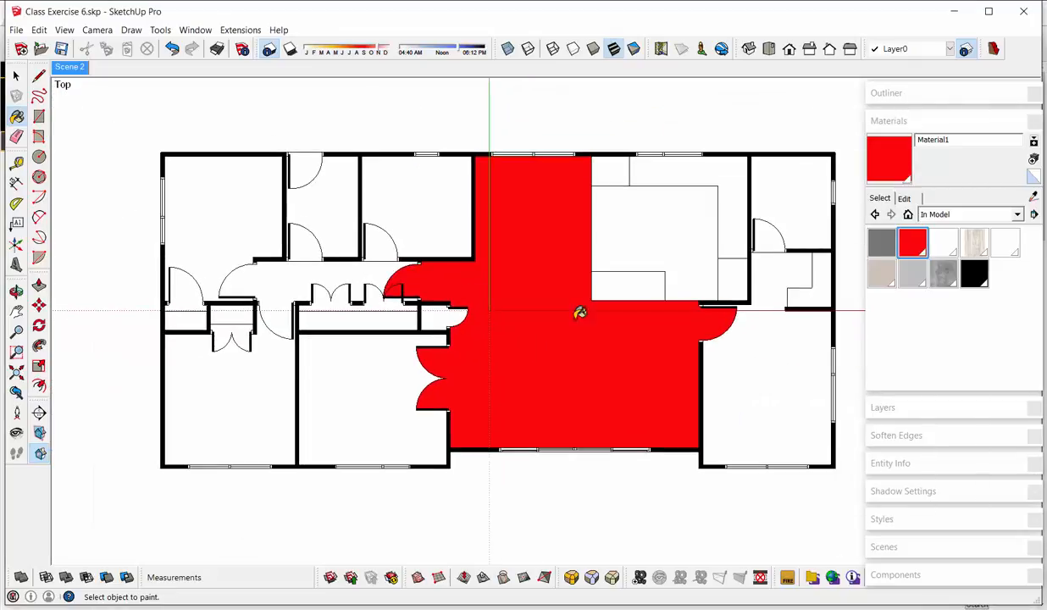
# Draw a line across the hallway door opening to separate its door swing from the living area floor
pyautogui.scroll(3, 640, 332)
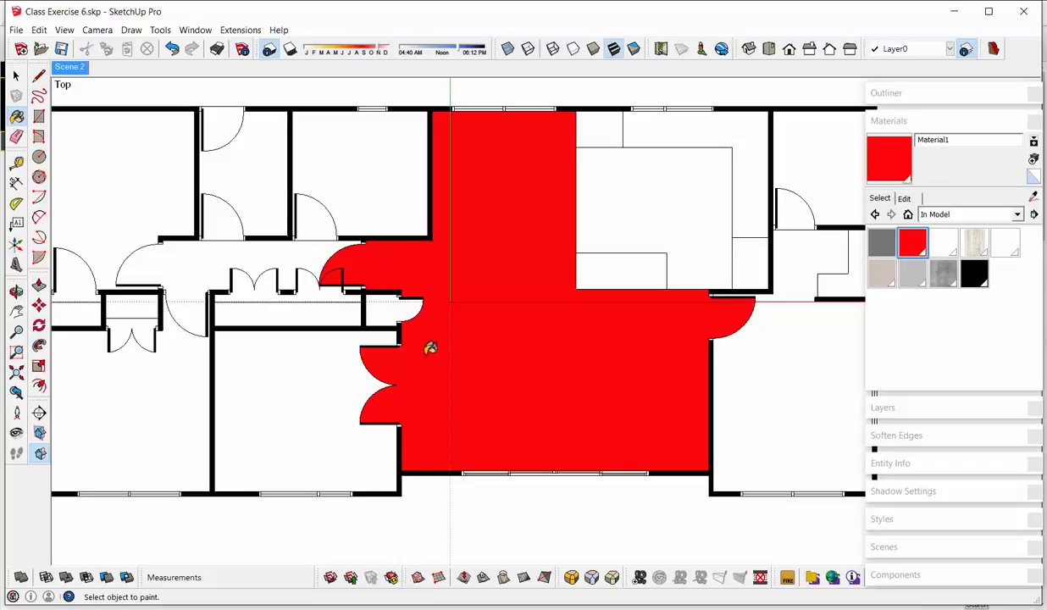
pyautogui.scroll(5, 364, 252)
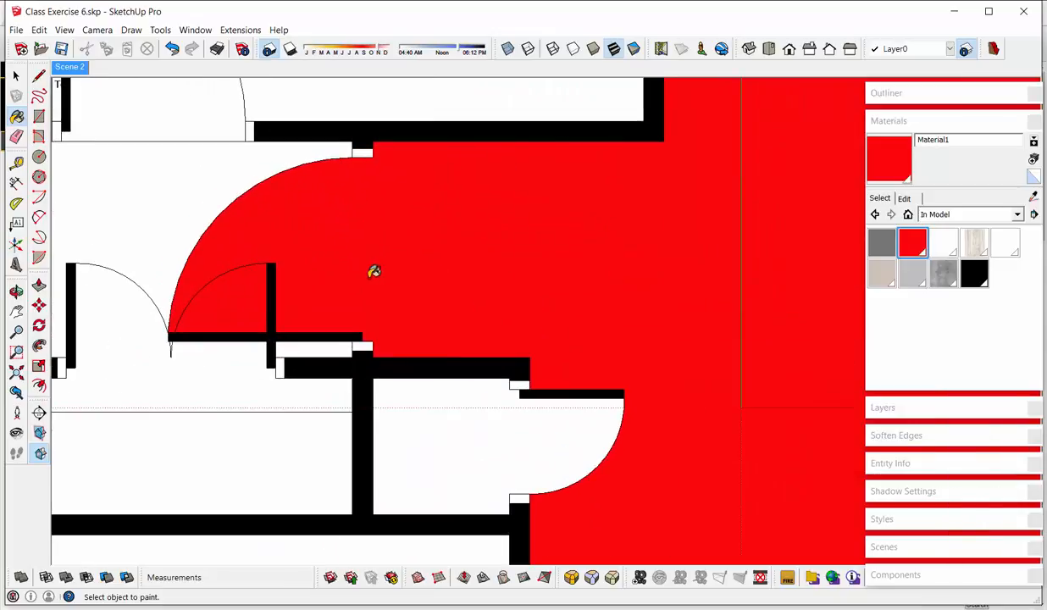
pyautogui.press('l')
pyautogui.click(372, 339)
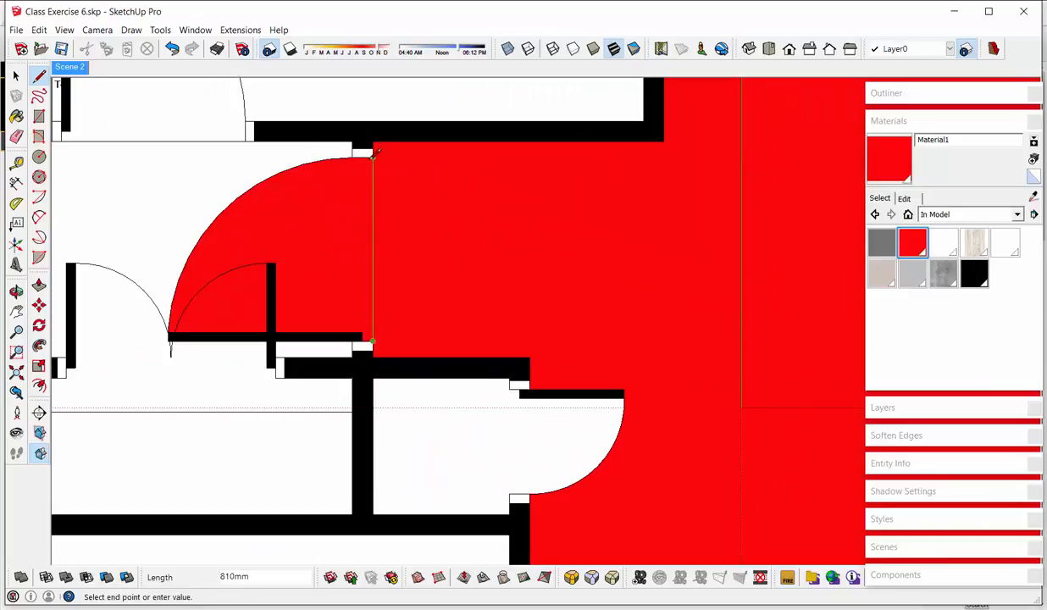
pyautogui.click(372, 155)
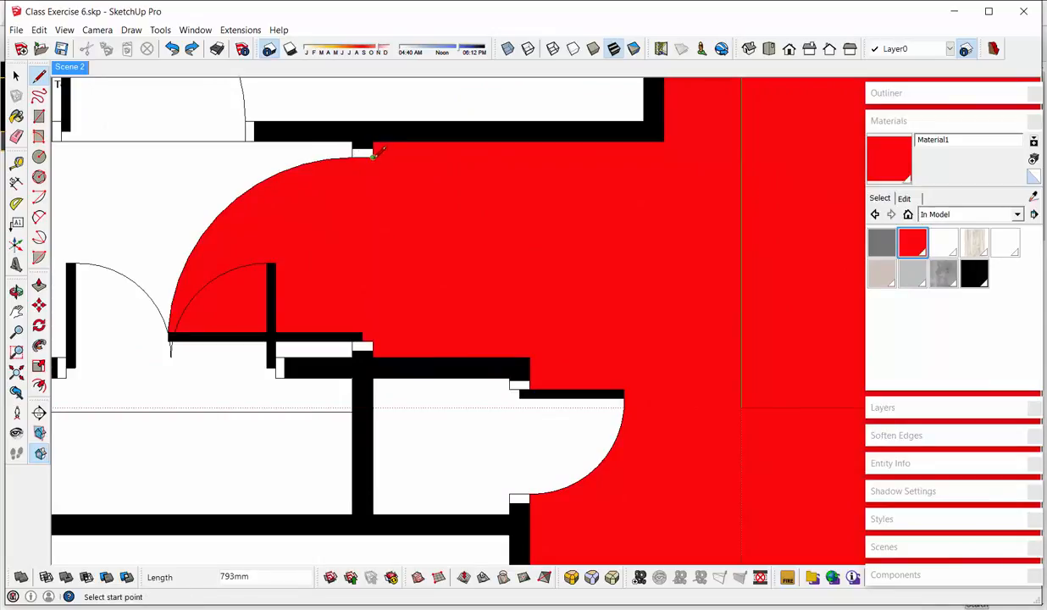
pyautogui.click(372, 155)
pyautogui.click(374, 337)
# Draw a line across the double-door opening between the jambs to close off the living area floor there
pyautogui.scroll(-4, 293, 224)
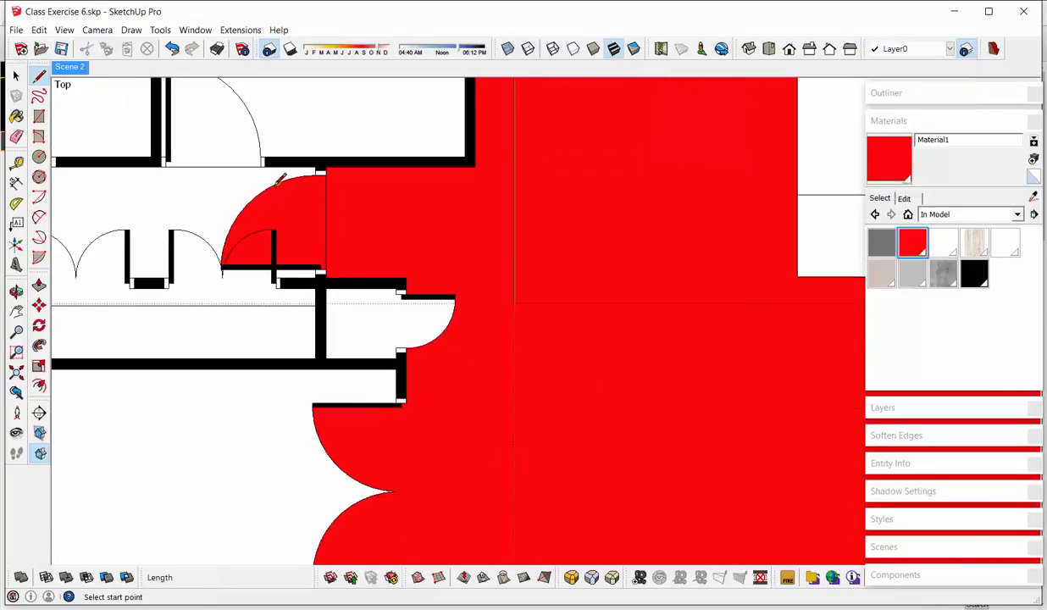
pyautogui.scroll(3, 364, 338)
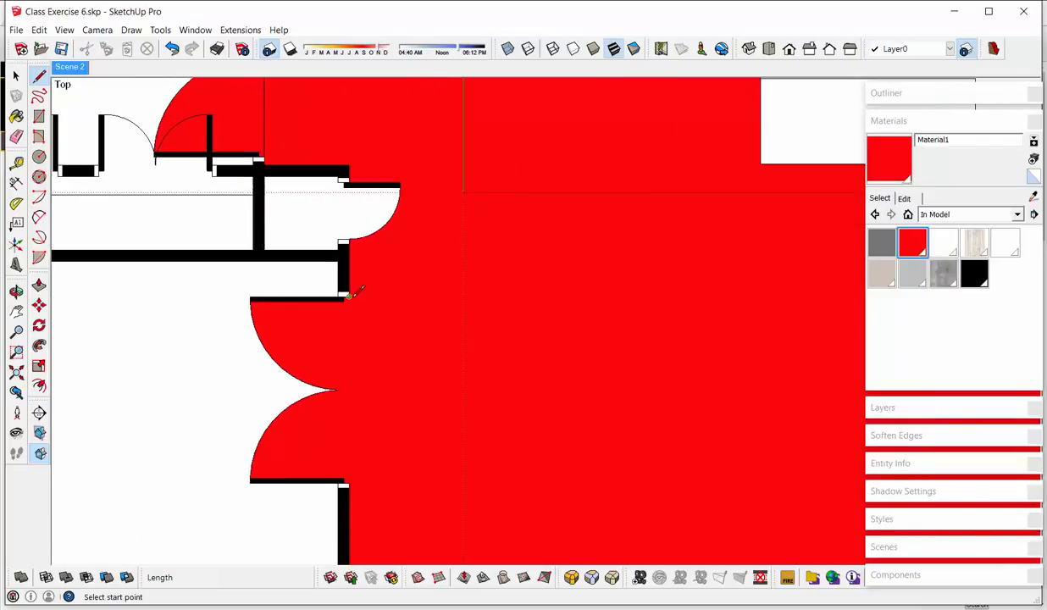
pyautogui.click(348, 296)
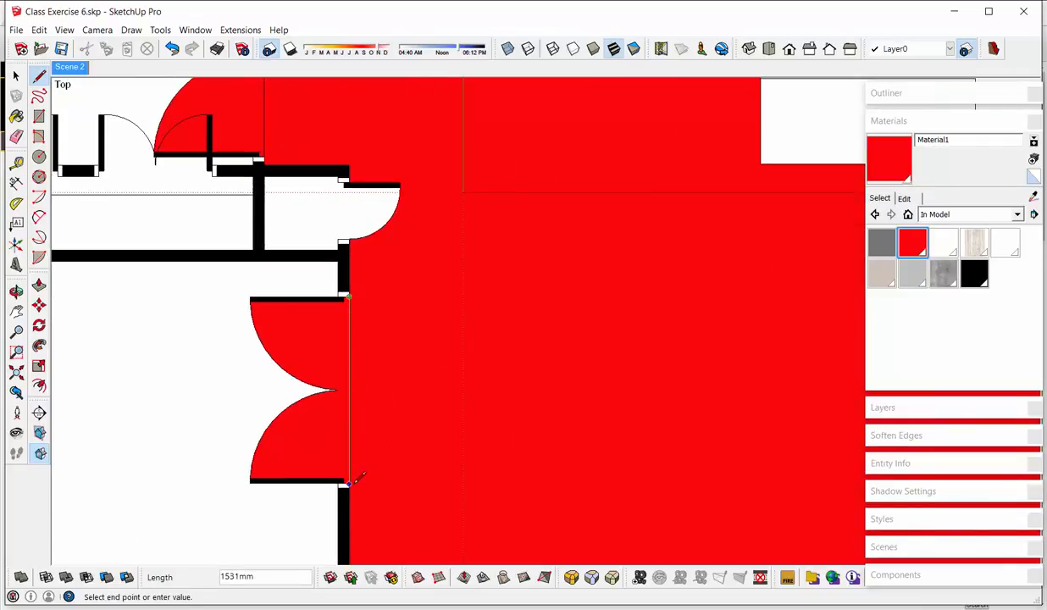
pyautogui.click(349, 481)
# Draw a line across the door opening between the living area and the far right room
pyautogui.scroll(-5, 241, 353)
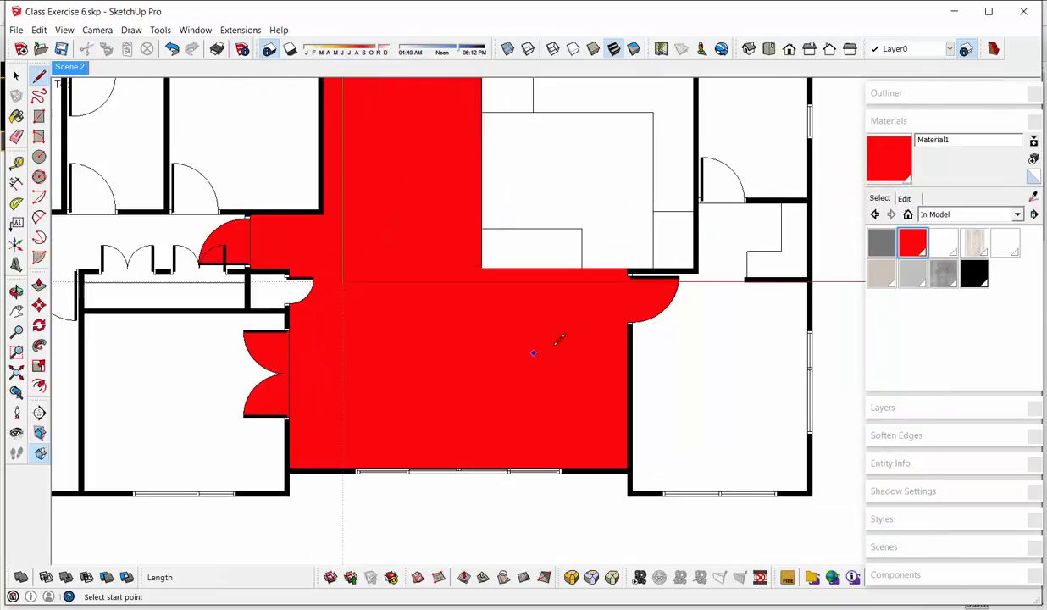
pyautogui.scroll(5, 631, 315)
pyautogui.click(663, 320)
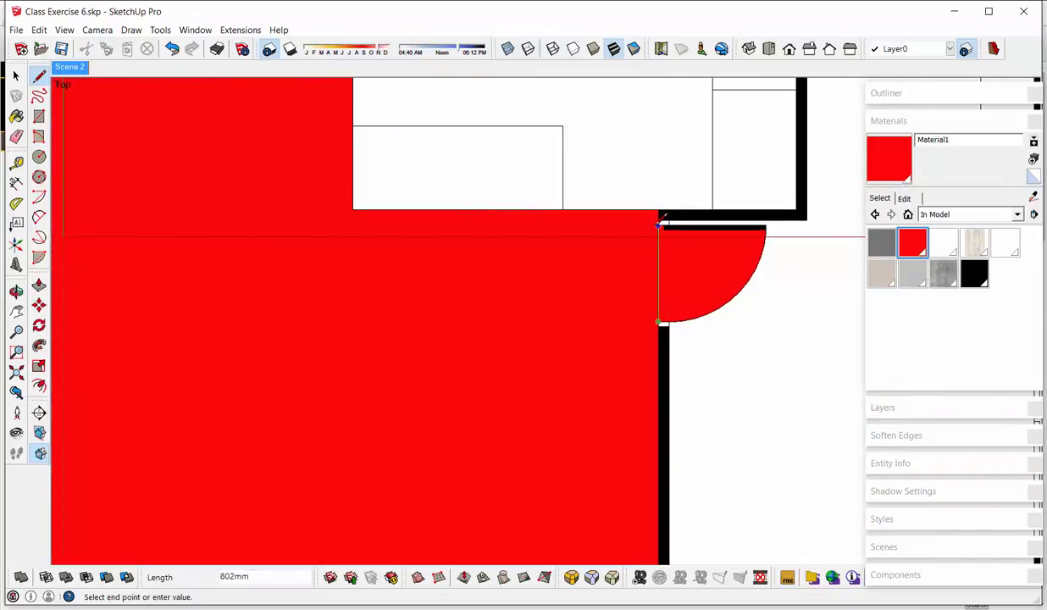
pyautogui.click(662, 223)
# Sample the white floor material and repaint the double-door, hallway door and right room door swings with it
pyautogui.scroll(-2, 559, 254)
pyautogui.scroll(-1, 549, 261)
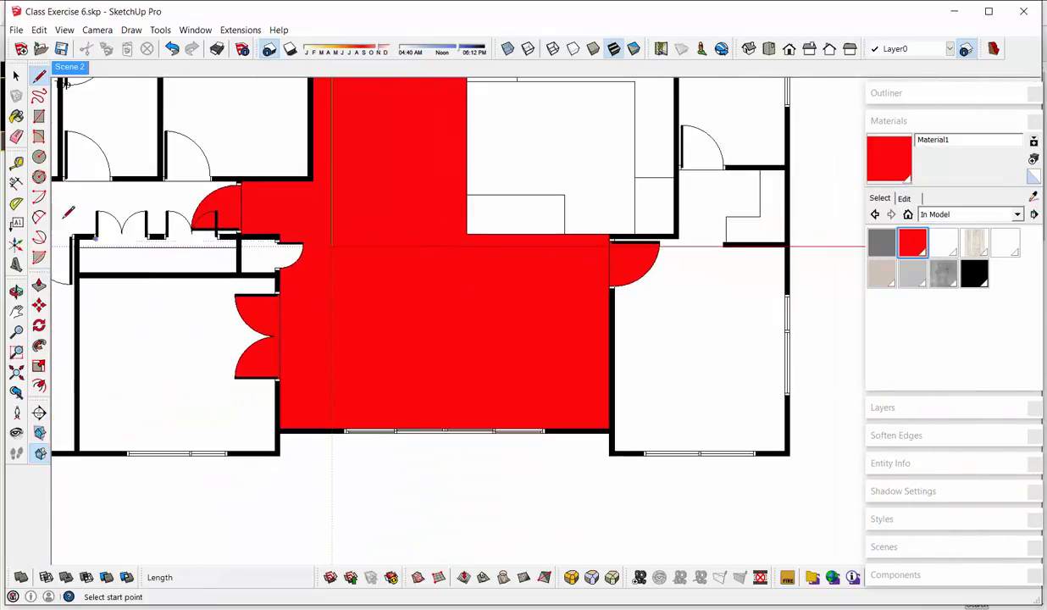
pyautogui.click(15, 118)
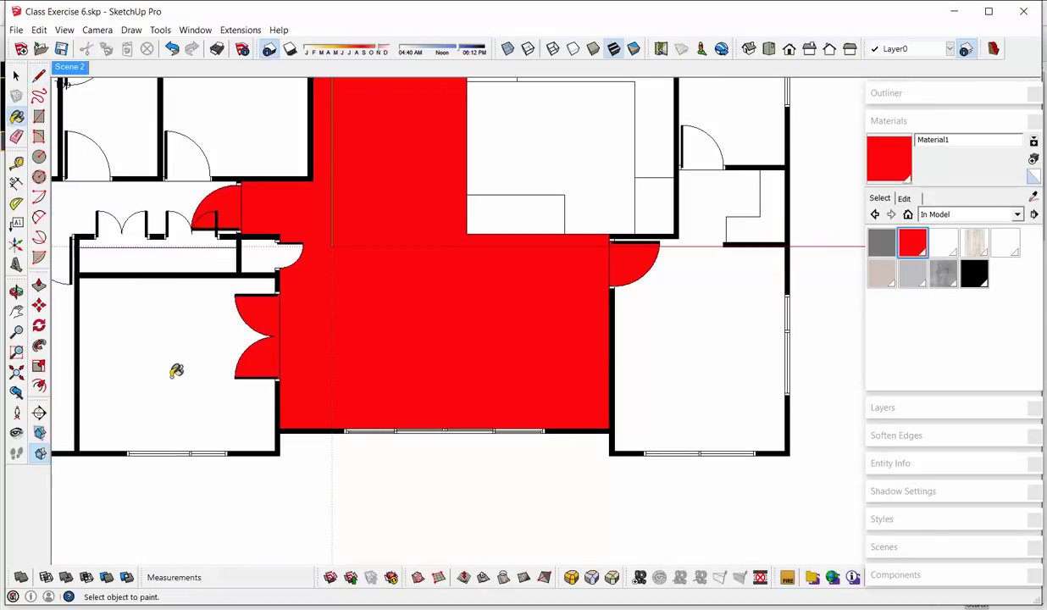
pyautogui.press('alt')
pyautogui.keyDown('alt'); pyautogui.click(176, 370); pyautogui.keyUp('alt')
pyautogui.click(268, 360)
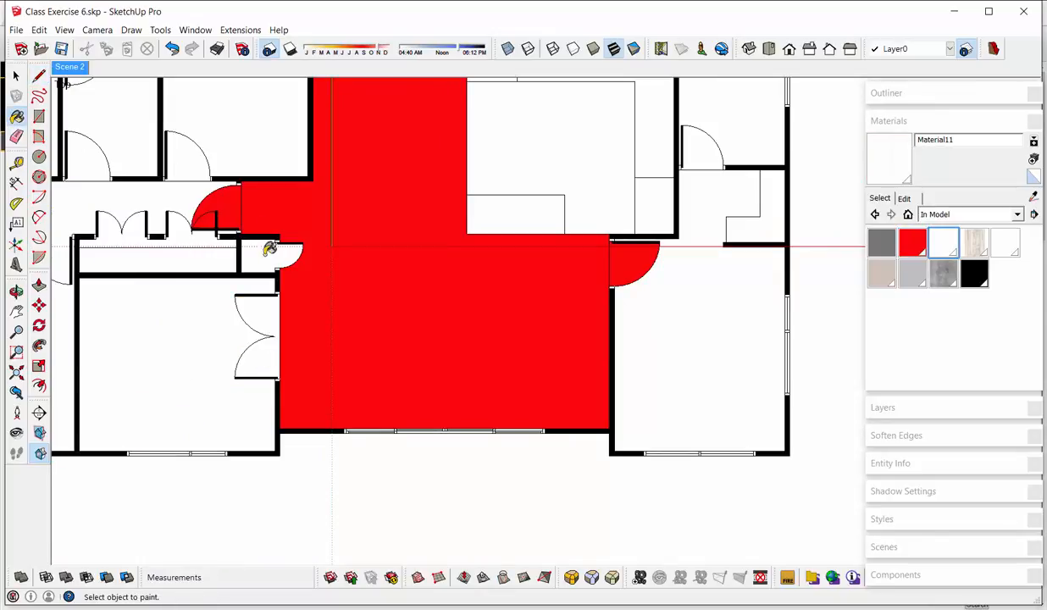
pyautogui.click(215, 209)
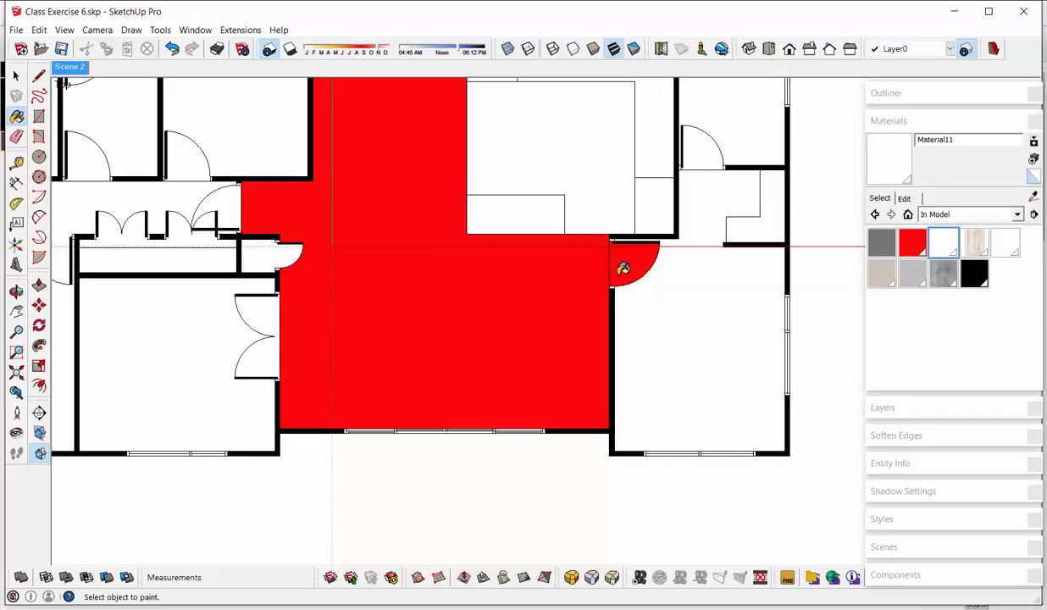
pyautogui.click(622, 268)
# Draw a line across the inner side of the small closet's door opening between the two jambs
pyautogui.scroll(-1, 416, 297)
pyautogui.scroll(3, 310, 298)
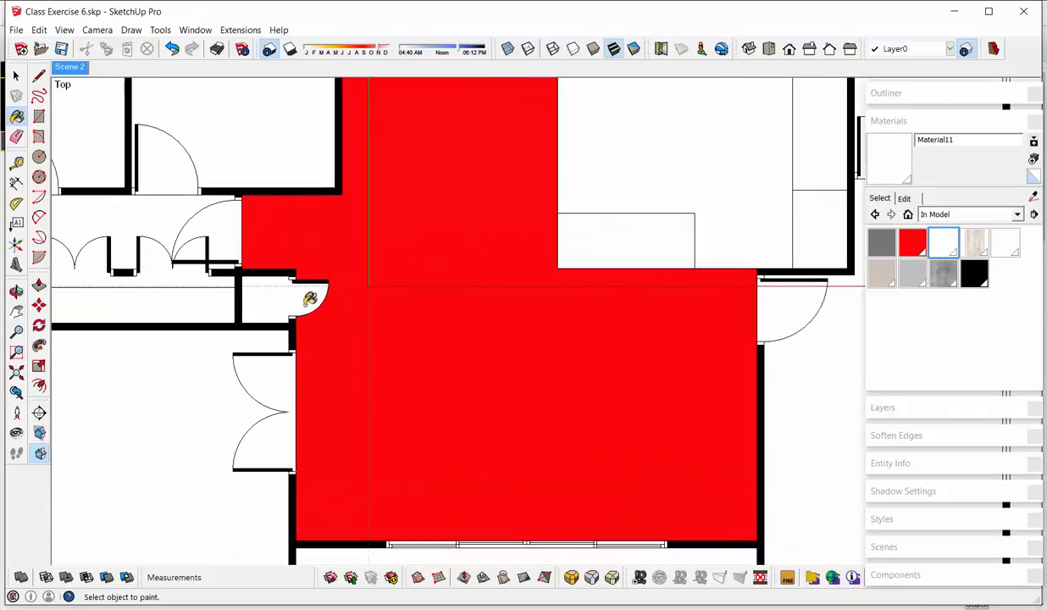
pyautogui.scroll(3, 310, 298)
pyautogui.press('l')
pyautogui.click(288, 330)
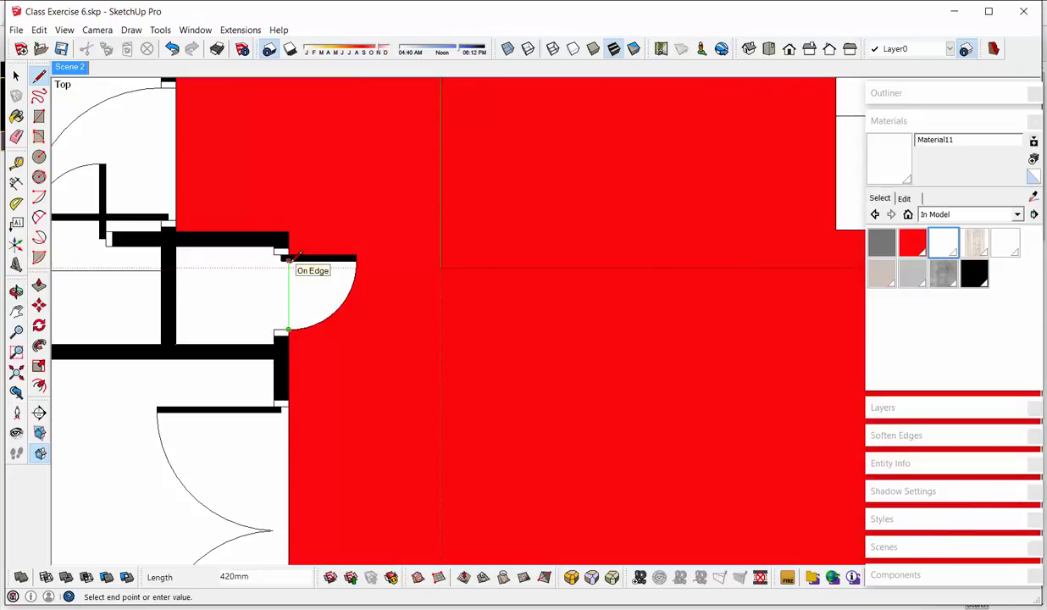
pyautogui.press('Escape')
pyautogui.scroll(1, 290, 278)
pyautogui.click(274, 330)
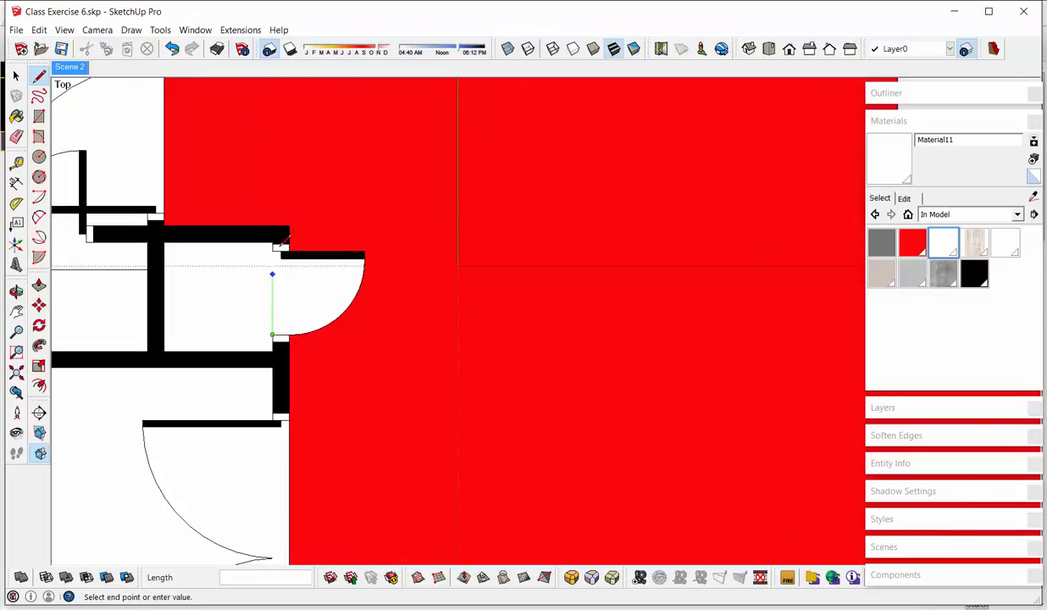
pyautogui.click(273, 244)
# Sample the red floor material and paint the small closet's door swing with it
pyautogui.press('b')
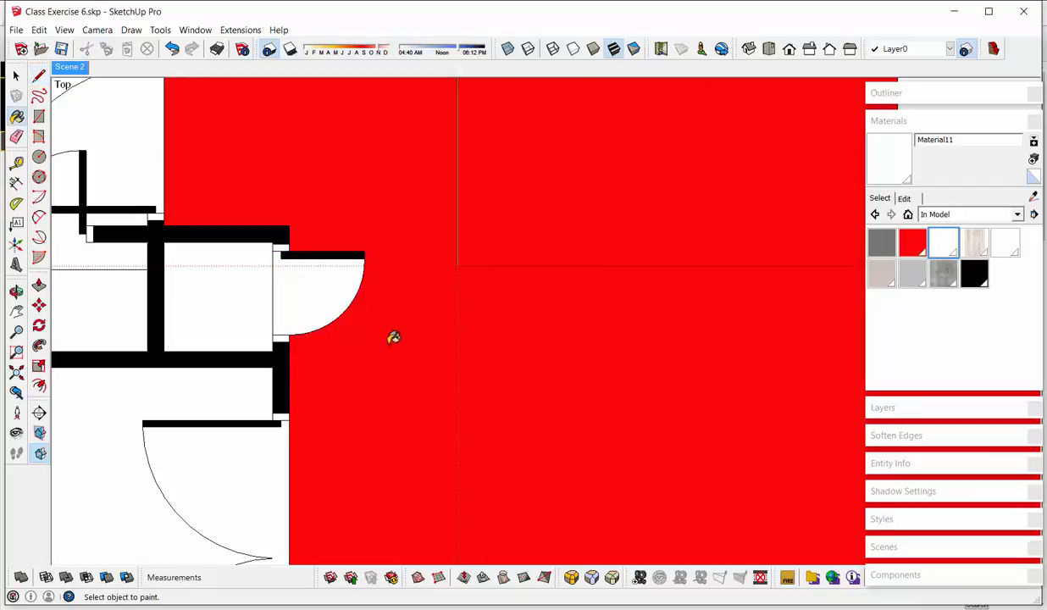
pyautogui.keyDown('alt'); pyautogui.click(381, 330); pyautogui.keyUp('alt')
pyautogui.click(295, 271)
pyautogui.press('space')
pyautogui.scroll(-4, 295, 276)
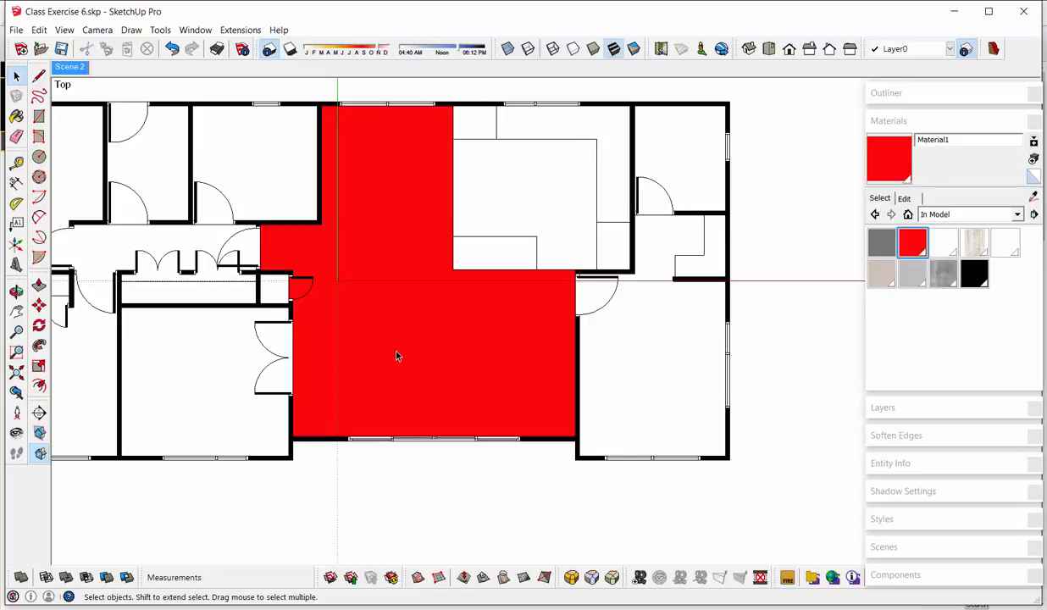
pyautogui.click(679, 382)
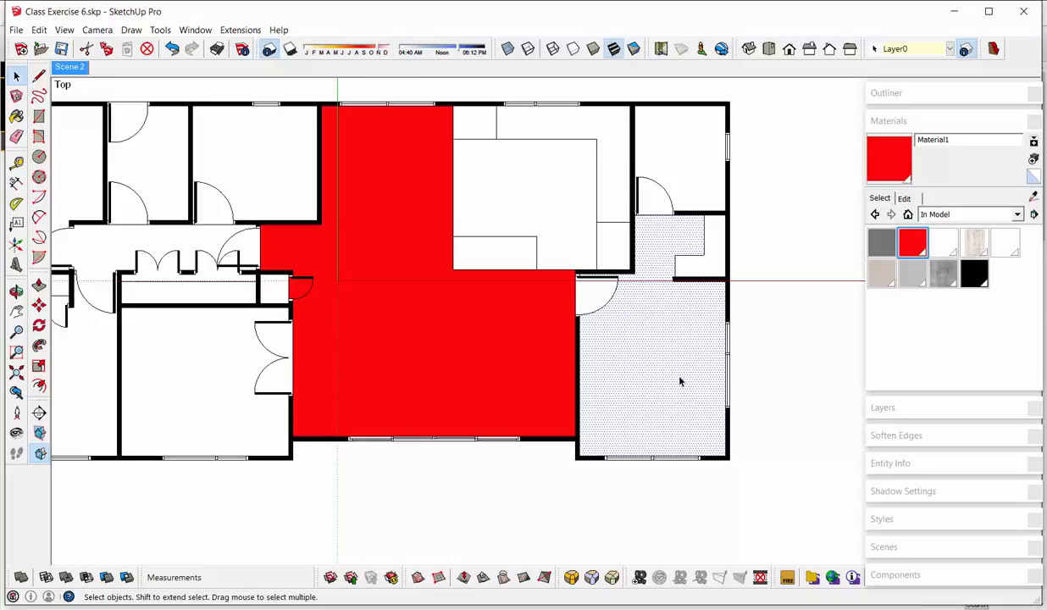
pyautogui.click(818, 387)
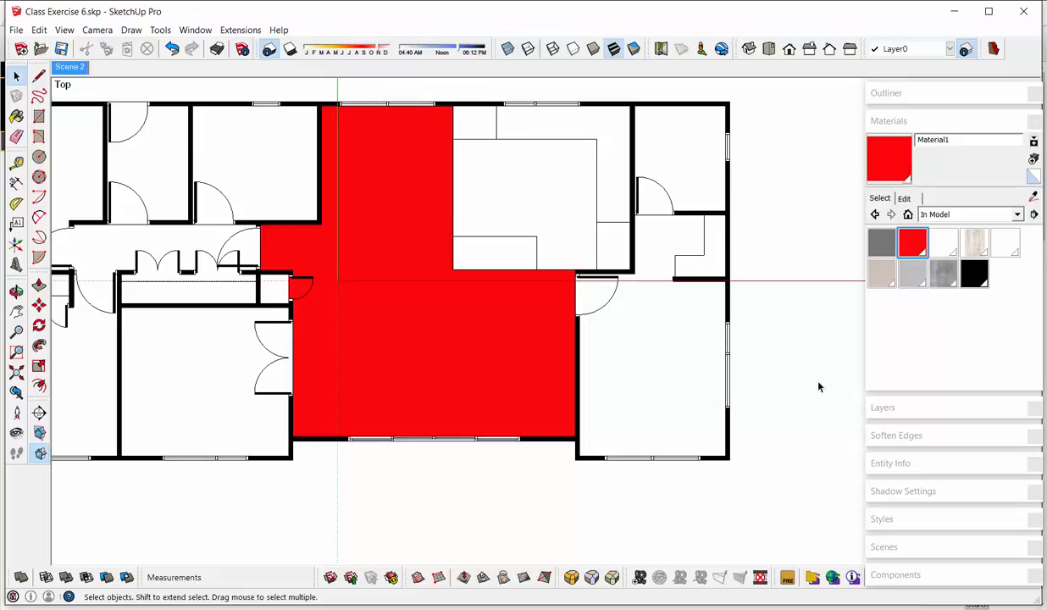
pyautogui.scroll(-3, 834, 368)
pyautogui.scroll(3, 544, 327)
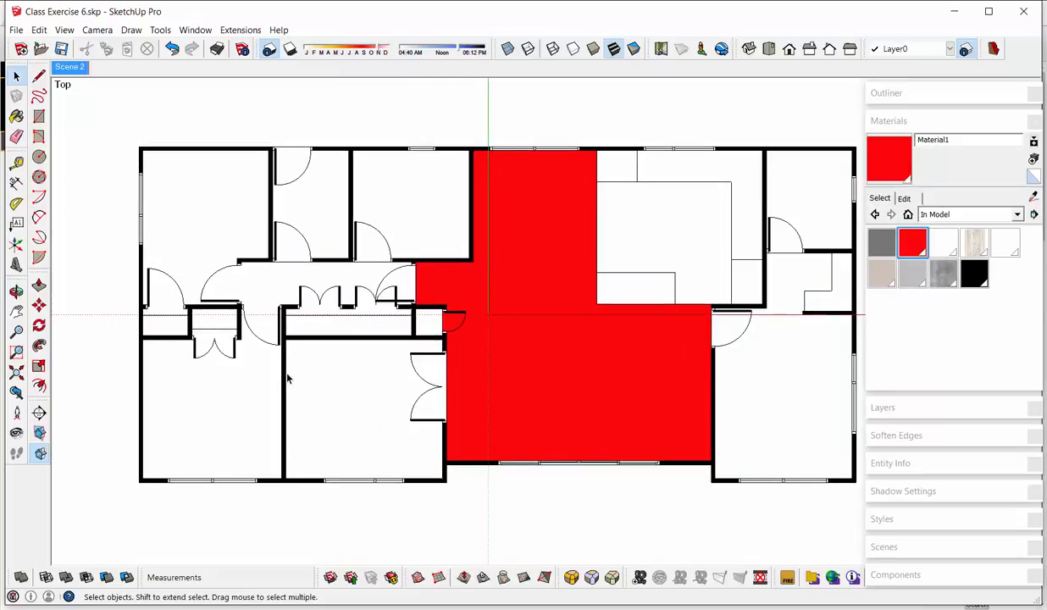
pyautogui.scroll(-2, 287, 379)
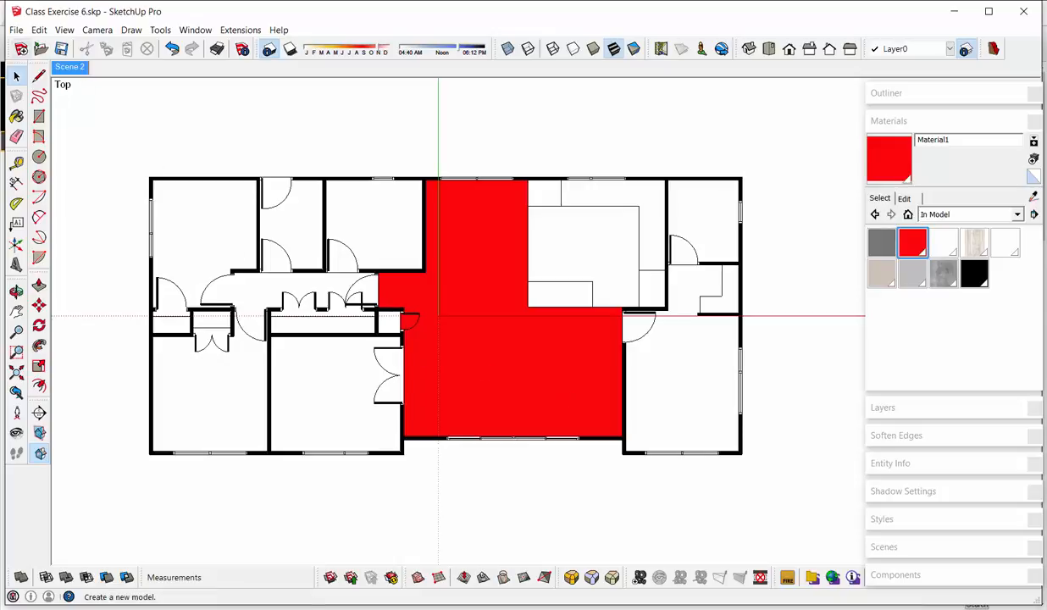
# Start importing a file and browse to the Wintec folder inside PCS_Marketing in Dropbox on the C: drive
pyautogui.click(16, 30)
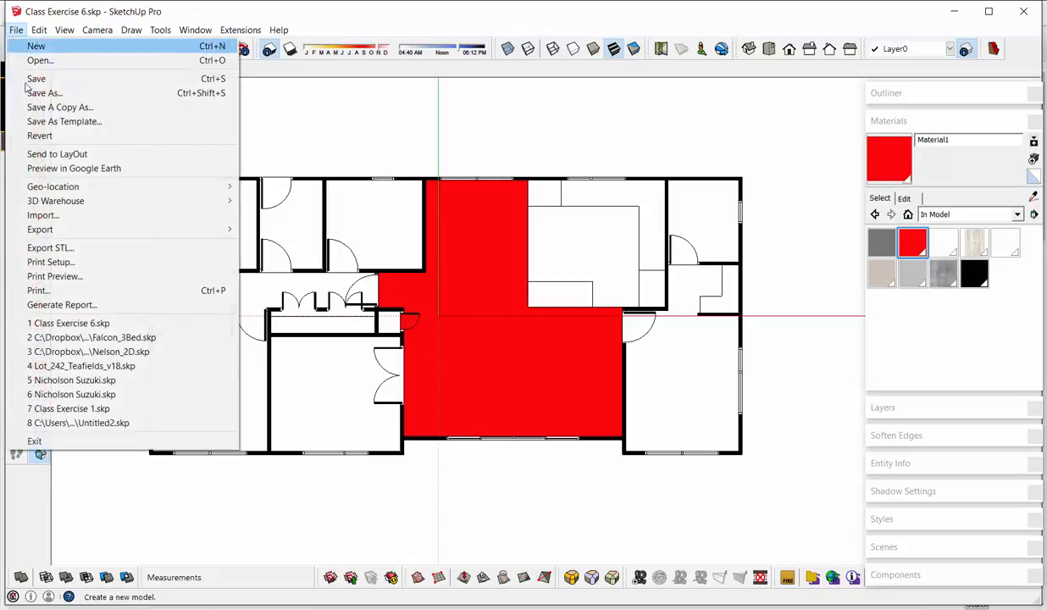
pyautogui.click(42, 215)
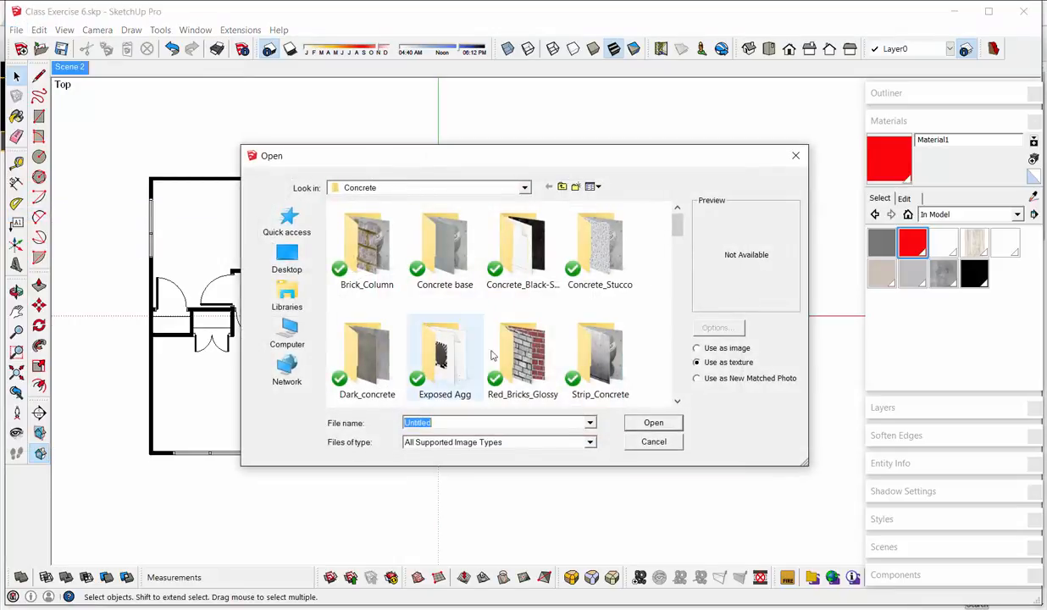
pyautogui.click(563, 187)
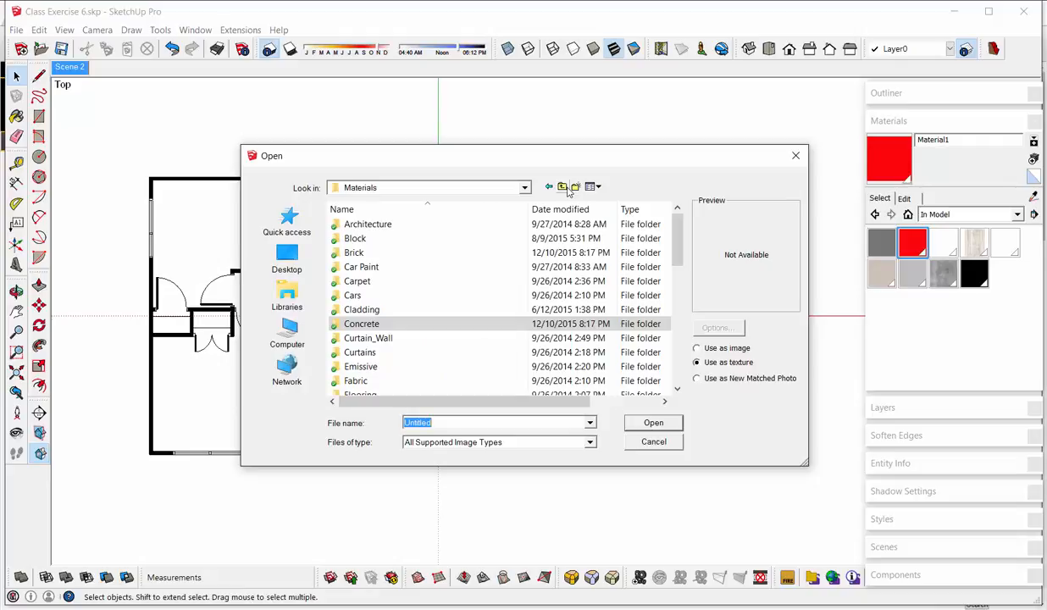
pyautogui.click(563, 187)
pyautogui.click(563, 187)
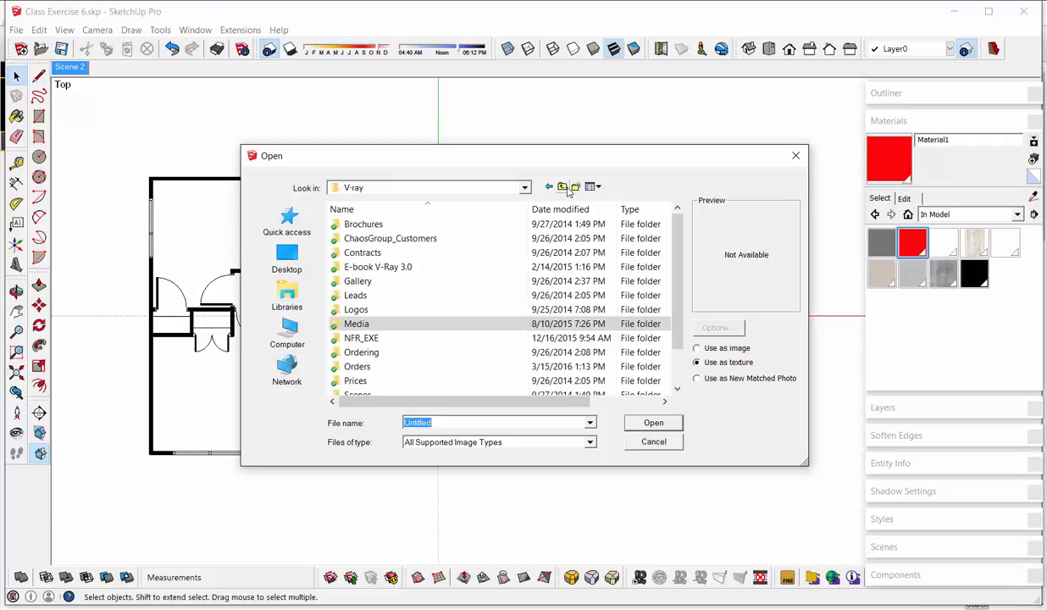
pyautogui.click(567, 188)
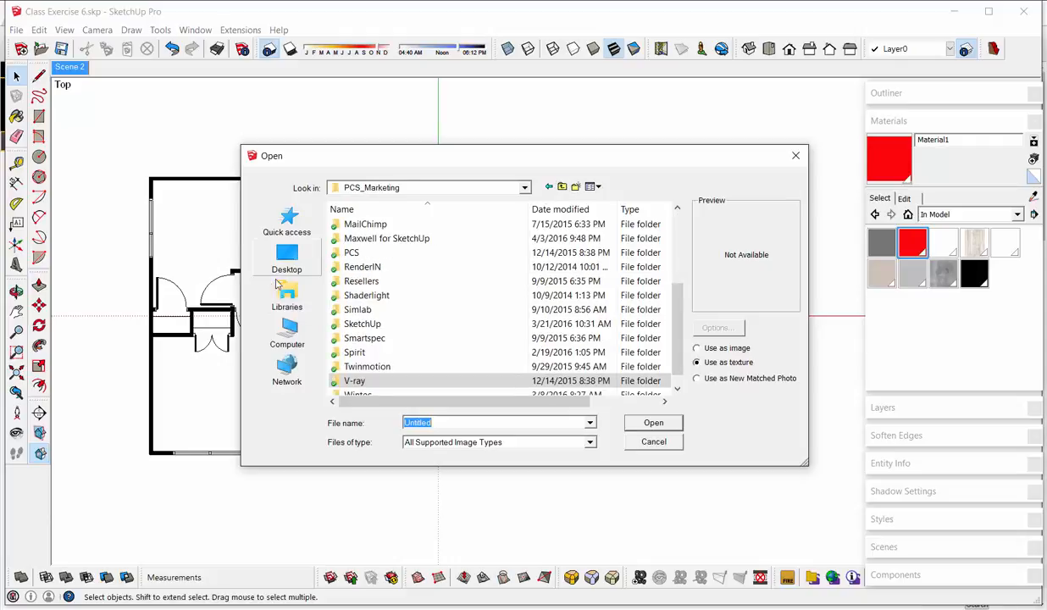
pyautogui.click(292, 328)
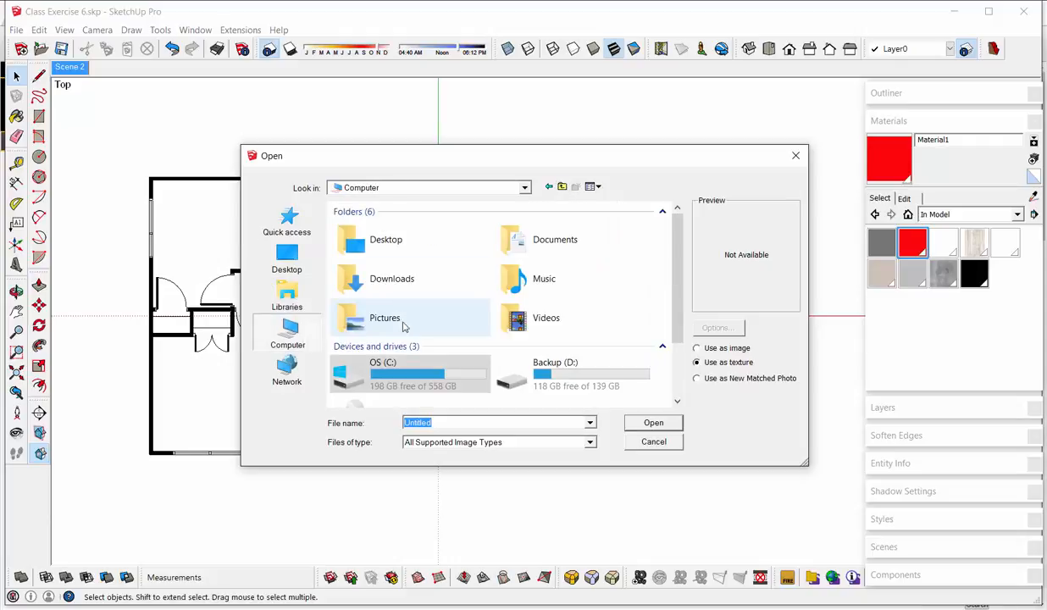
pyautogui.doubleClick(400, 362)
pyautogui.doubleClick(371, 253)
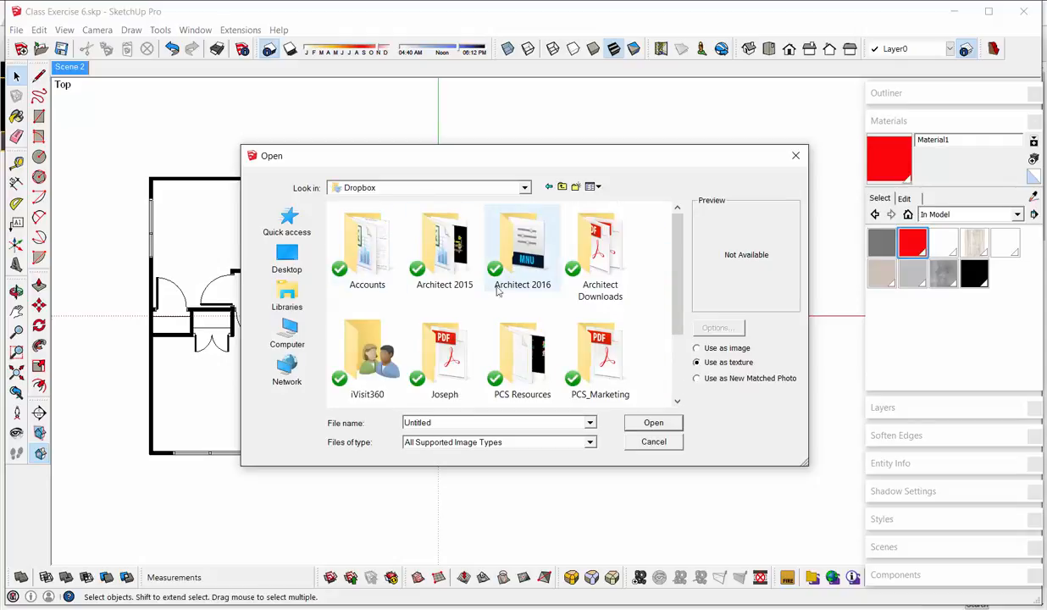
pyautogui.scroll(-2, 479, 330)
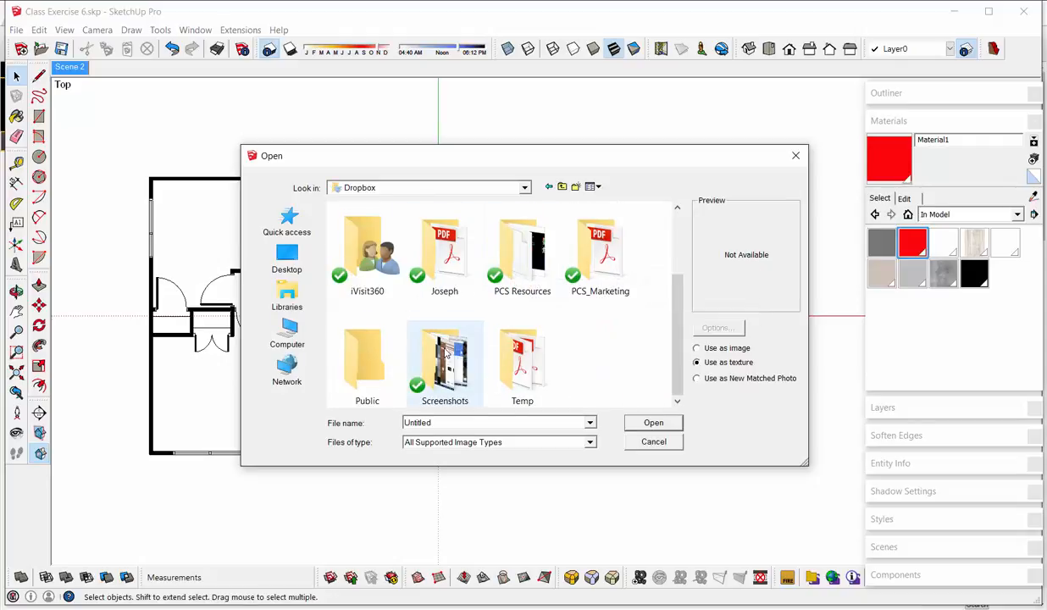
pyautogui.doubleClick(597, 254)
pyautogui.scroll(-3, 467, 289)
pyautogui.doubleClick(354, 376)
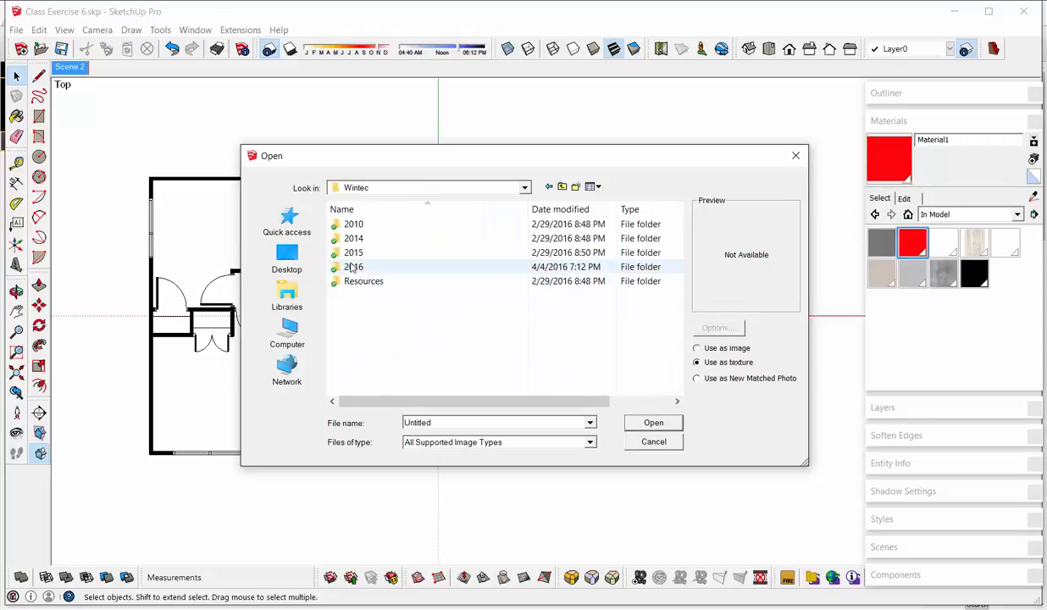
# Browse through 2016, BMID652_Advanced_CAD, Assignment_1, Assignment_1.1 and Class Exercise 6 to the Components folder
pyautogui.doubleClick(354, 259)
pyautogui.doubleClick(350, 238)
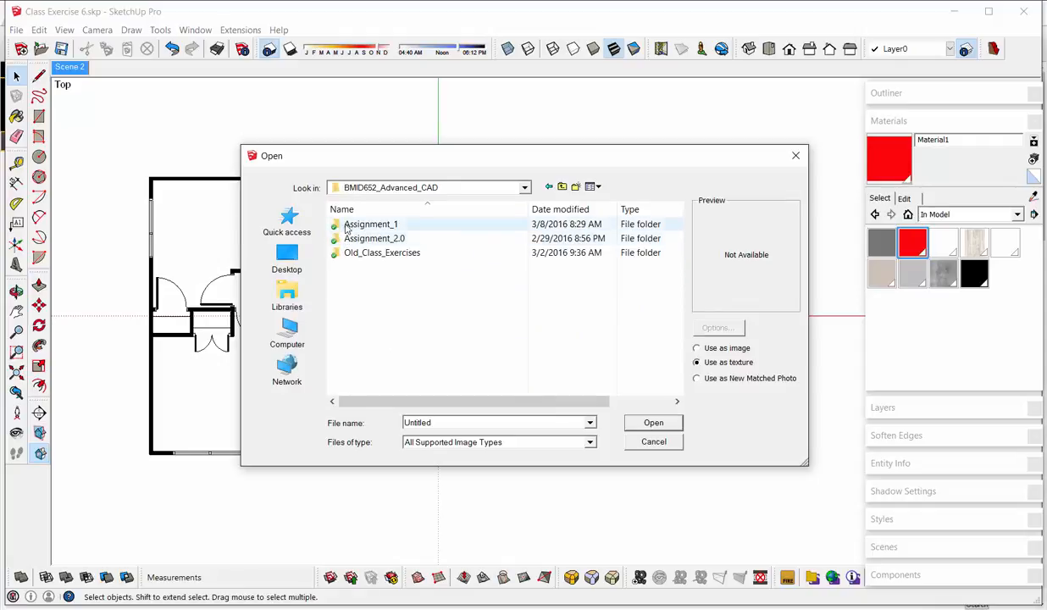
pyautogui.doubleClick(347, 225)
pyautogui.doubleClick(347, 226)
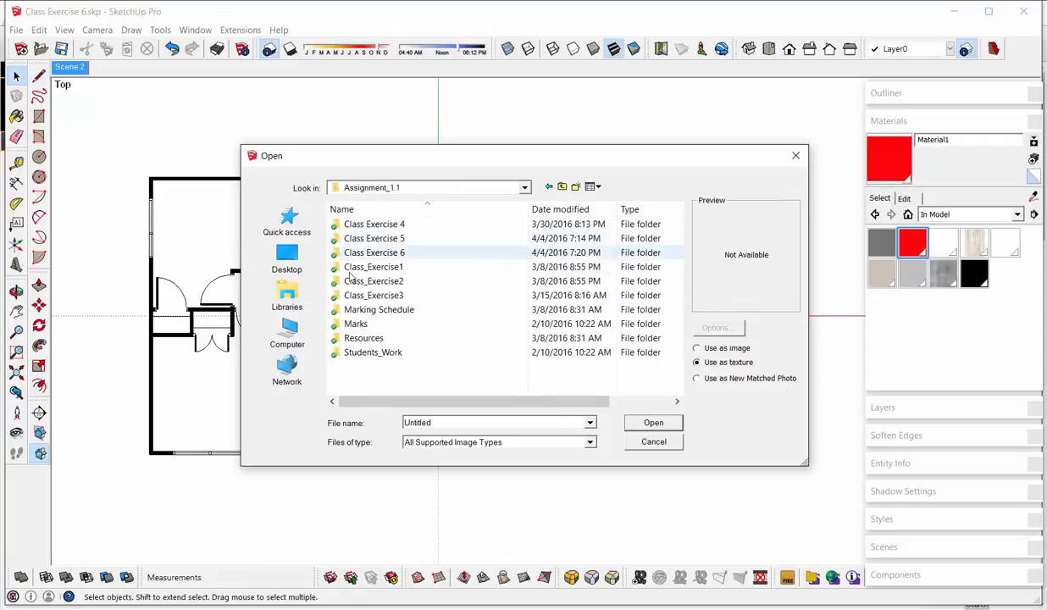
pyautogui.doubleClick(351, 253)
pyautogui.doubleClick(349, 225)
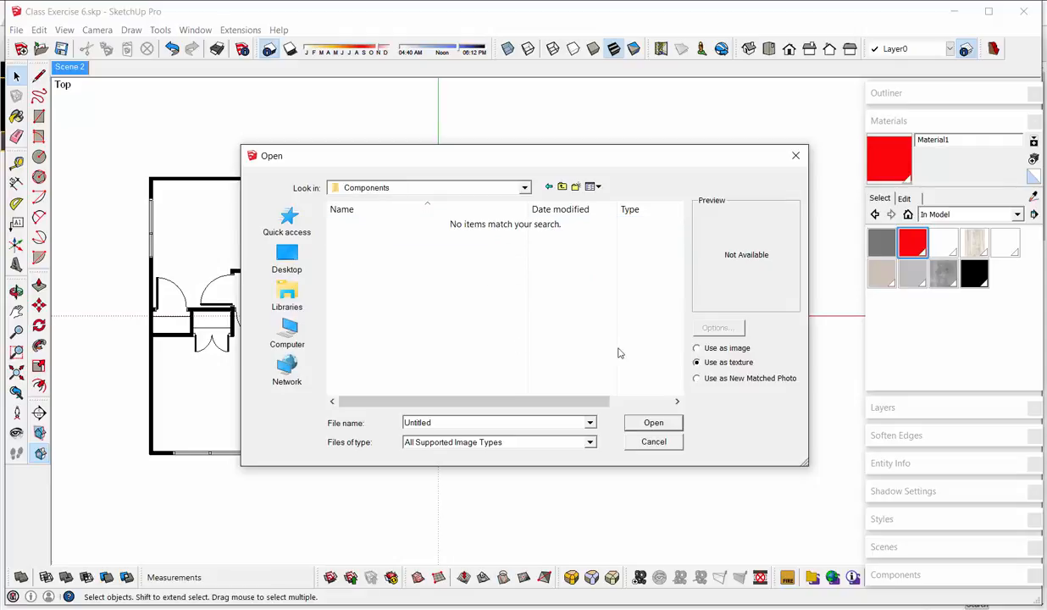
# Show only SketchUp files (*.skp) and import Couch.skp into the room with the double doors beside the living area
pyautogui.click(569, 441)
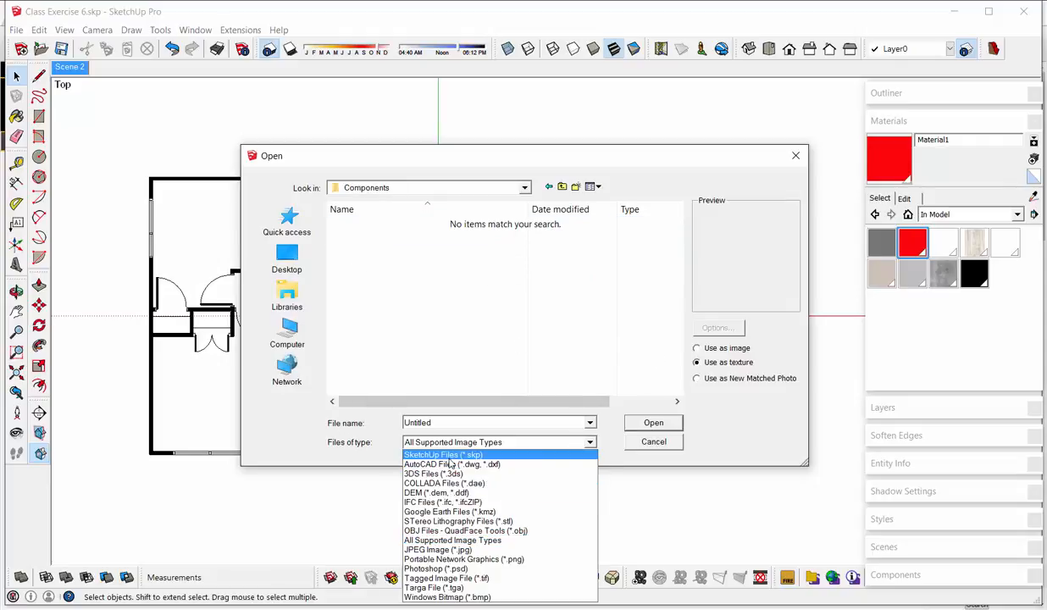
pyautogui.click(447, 456)
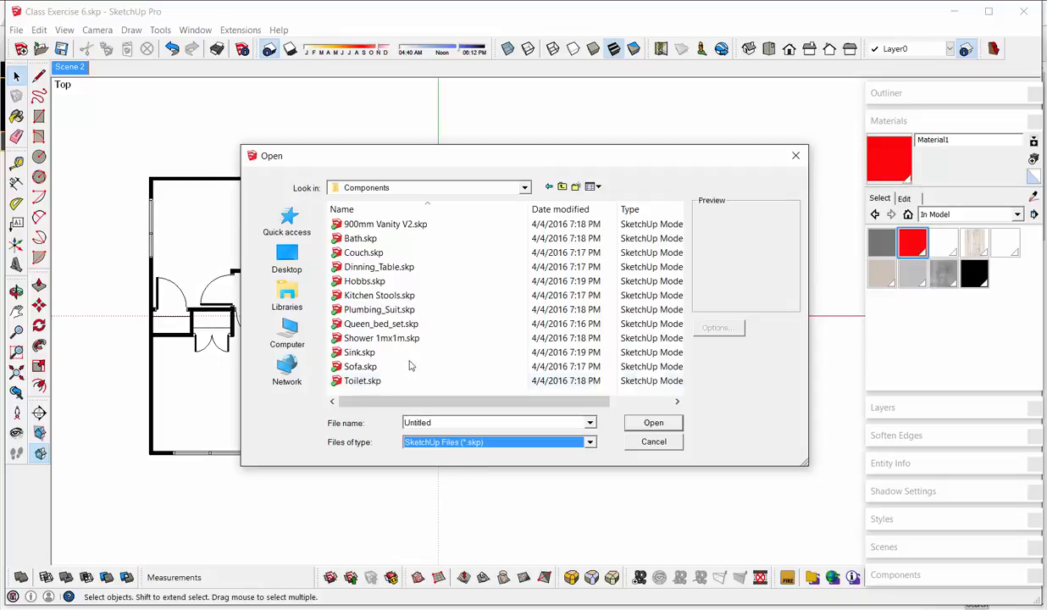
pyautogui.click(363, 252)
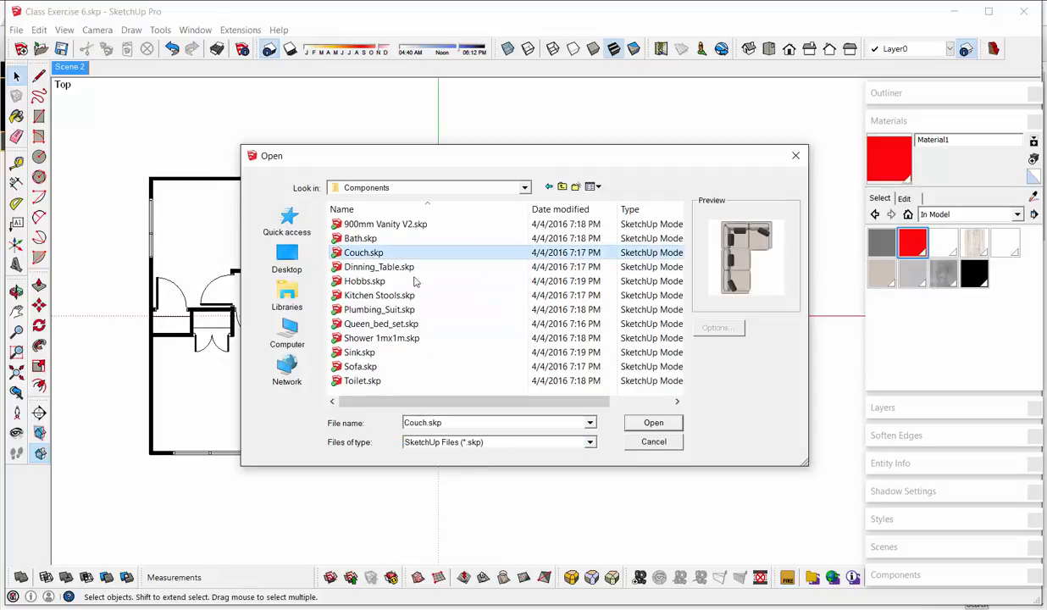
pyautogui.click(652, 423)
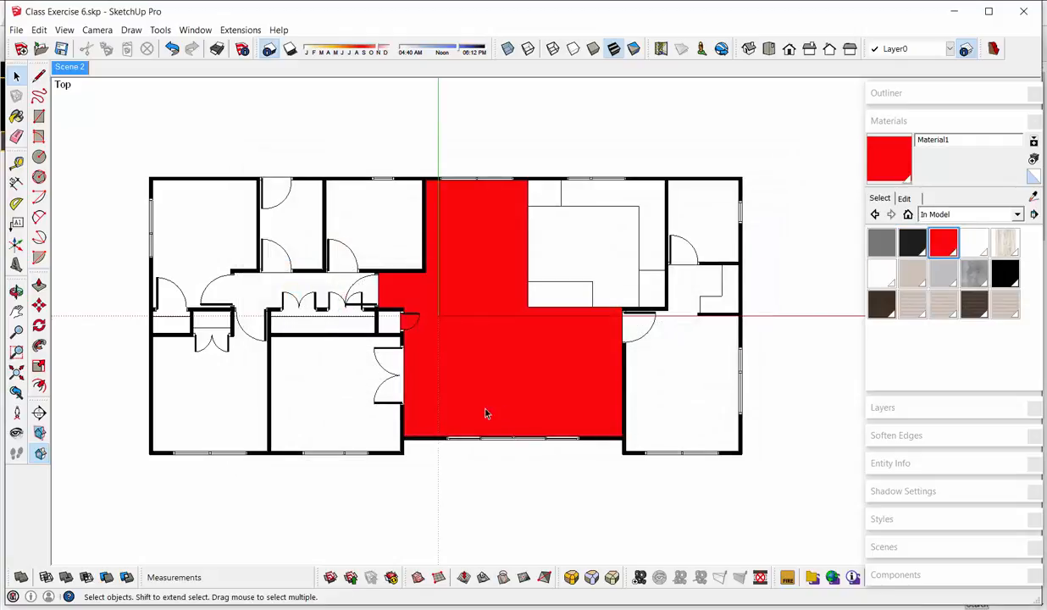
pyautogui.scroll(3, 363, 415)
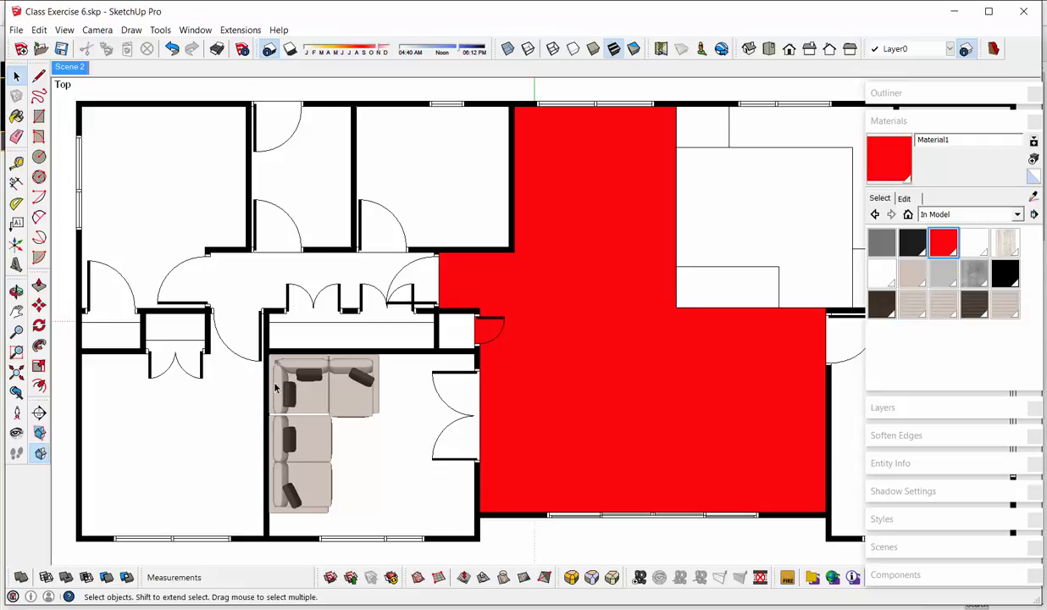
pyautogui.scroll(-3, 190, 338)
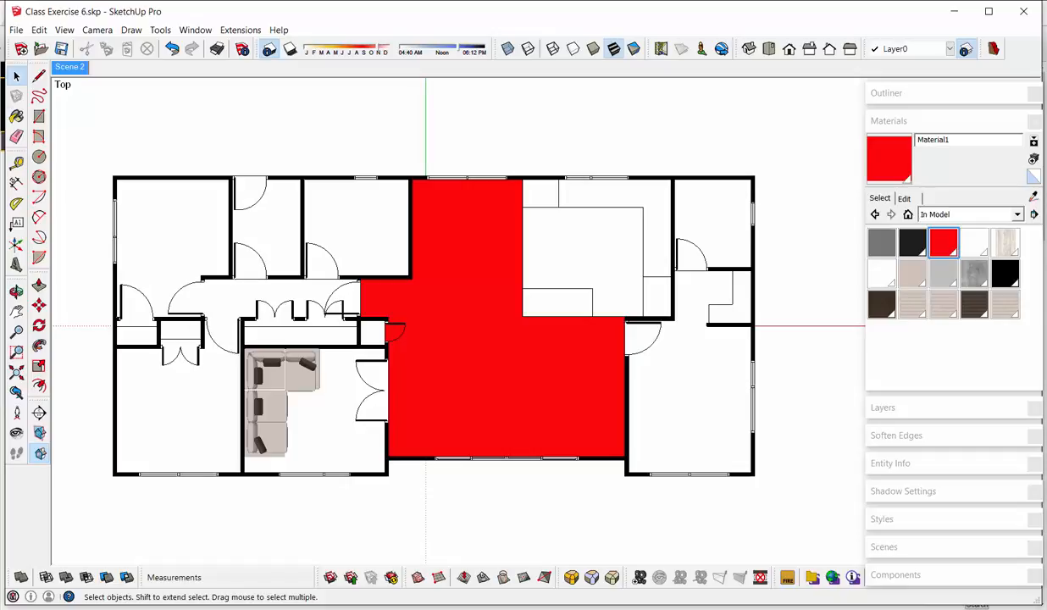
# Import Sink.skp onto the kitchen bench in front of the window
pyautogui.click(16, 30)
pyautogui.click(47, 216)
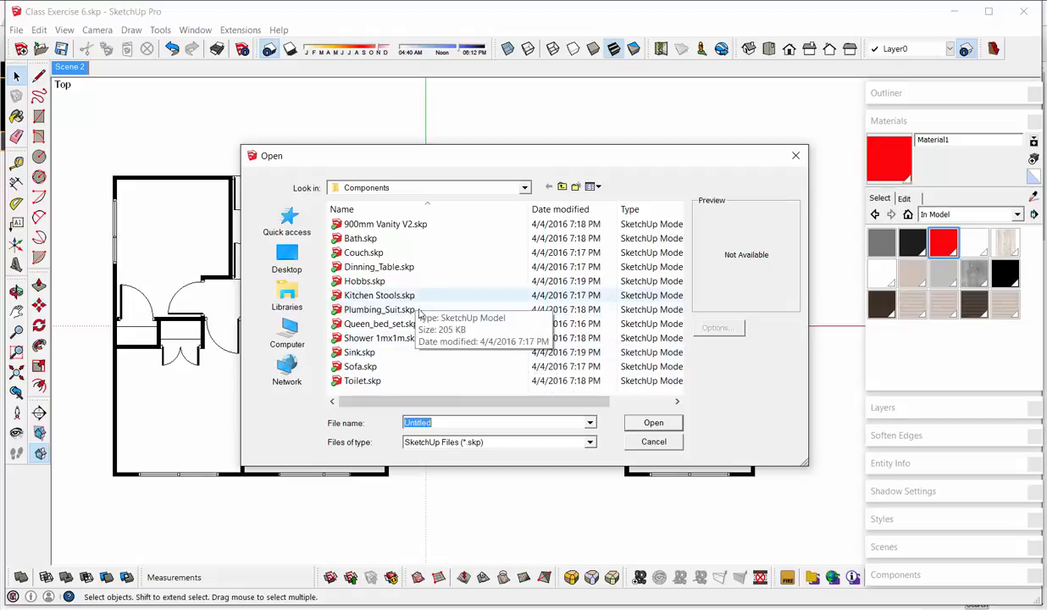
pyautogui.click(362, 352)
pyautogui.click(653, 422)
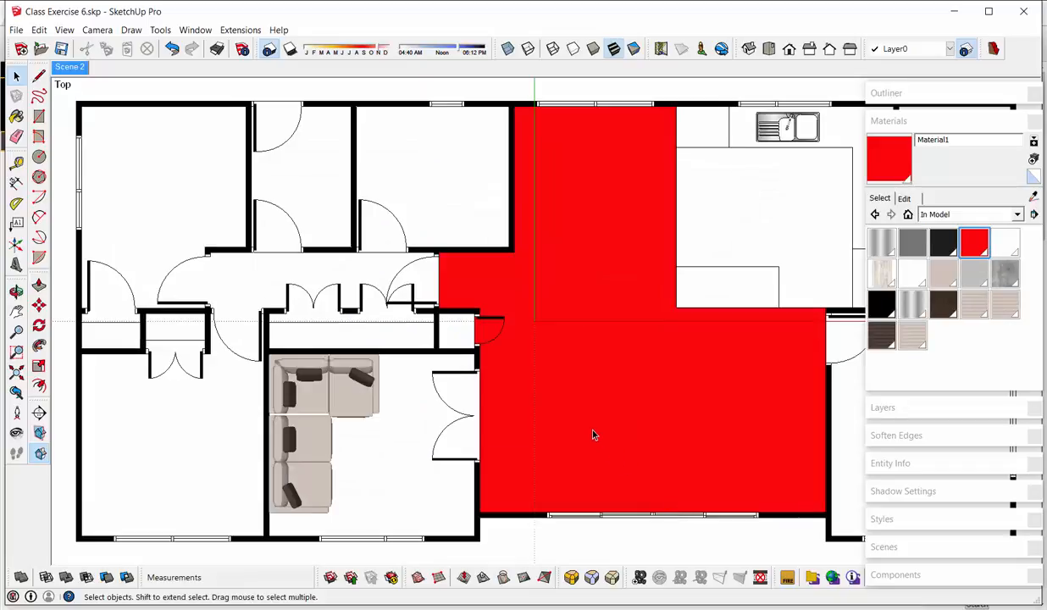
pyautogui.scroll(-2, 283, 254)
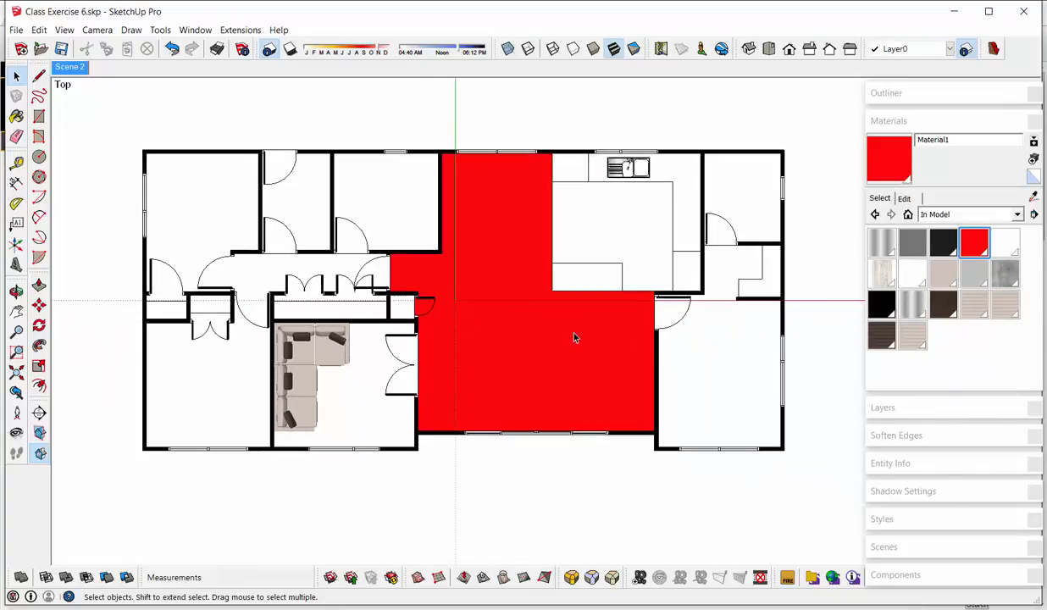
# Raise the kitchen sink about 364 mm so its bowls clear the floor surface, and restore the Scene 2 view
pyautogui.moveTo(574, 338); pyautogui.dragTo(544, 111, button='middle')
pyautogui.scroll(4, 683, 290)
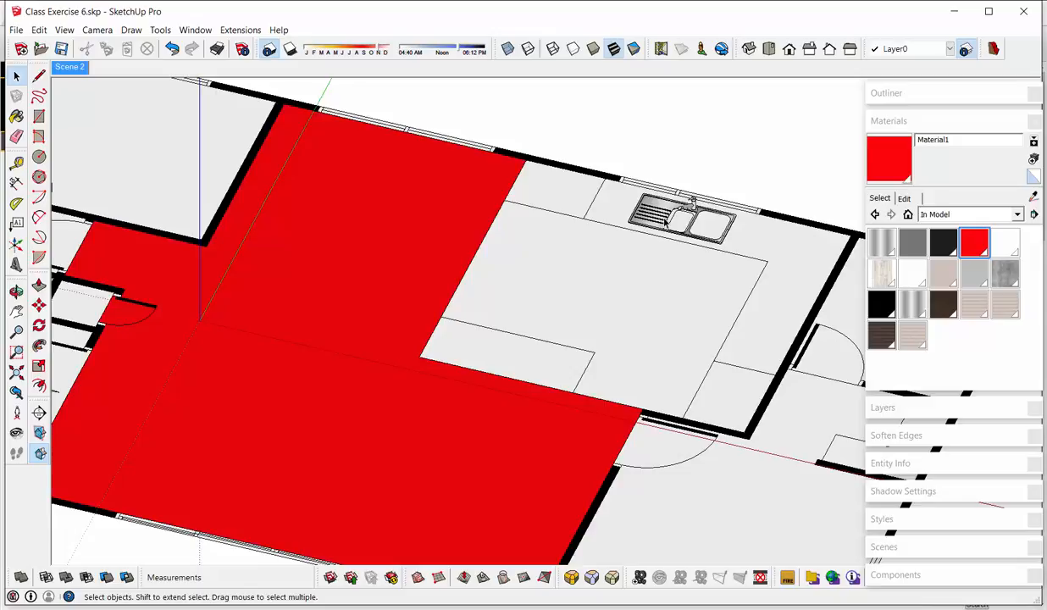
pyautogui.scroll(5, 651, 225)
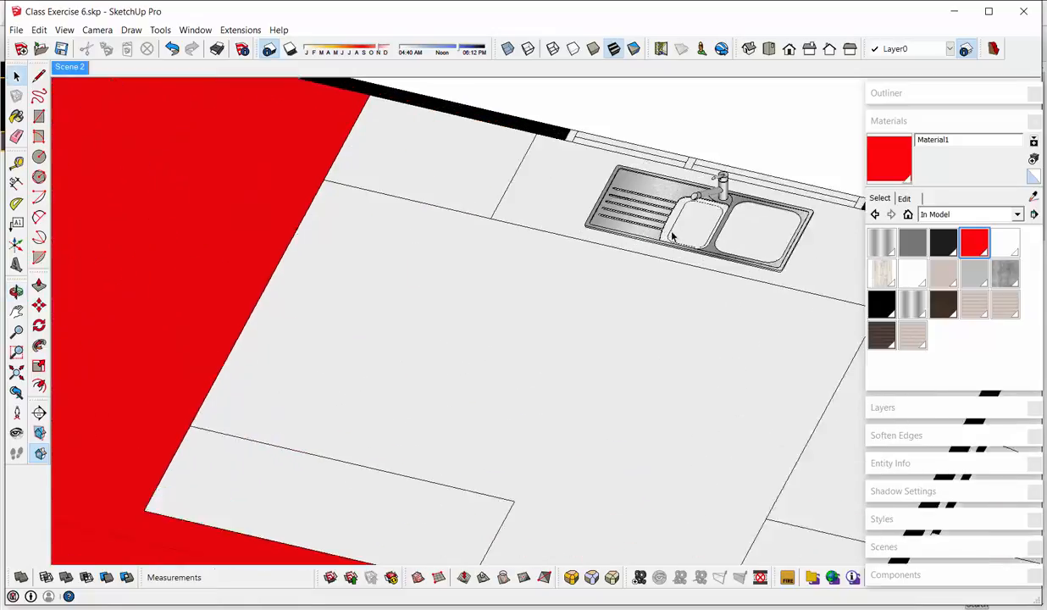
pyautogui.moveTo(713, 266); pyautogui.dragTo(583, 206, button='middle')
pyautogui.click(581, 202)
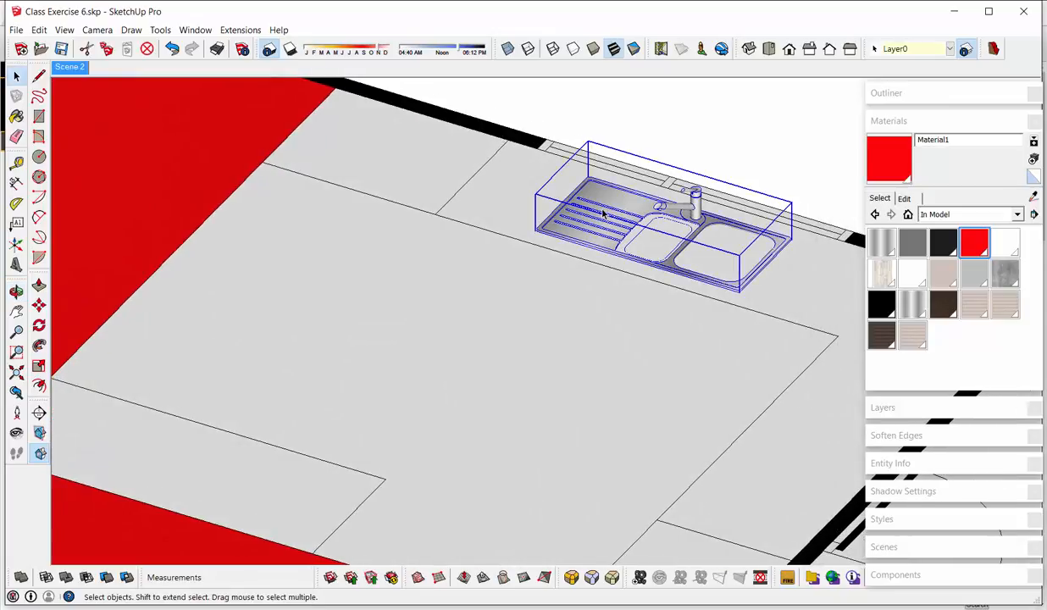
pyautogui.click(68, 67)
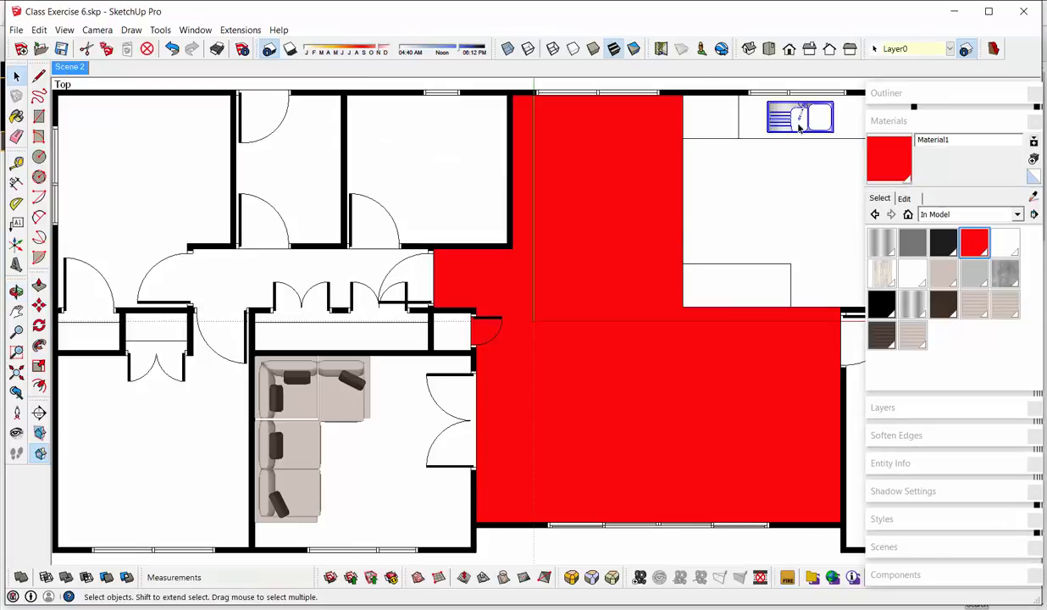
pyautogui.moveTo(841, 294); pyautogui.dragTo(345, 158, button='middle')
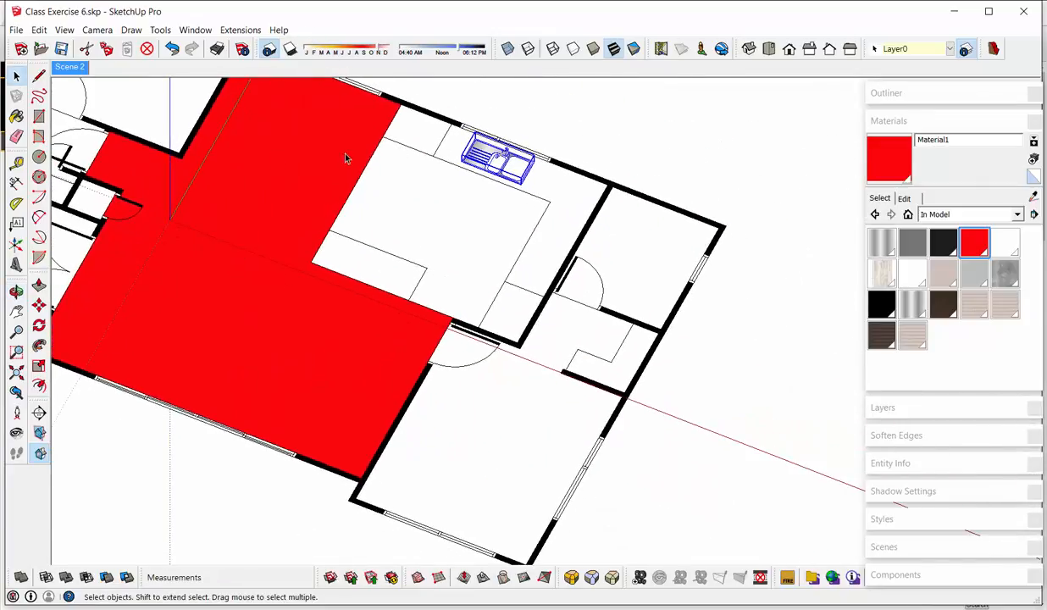
pyautogui.click(39, 305)
pyautogui.scroll(1, 455, 145)
pyautogui.scroll(3, 455, 145)
pyautogui.click(457, 148)
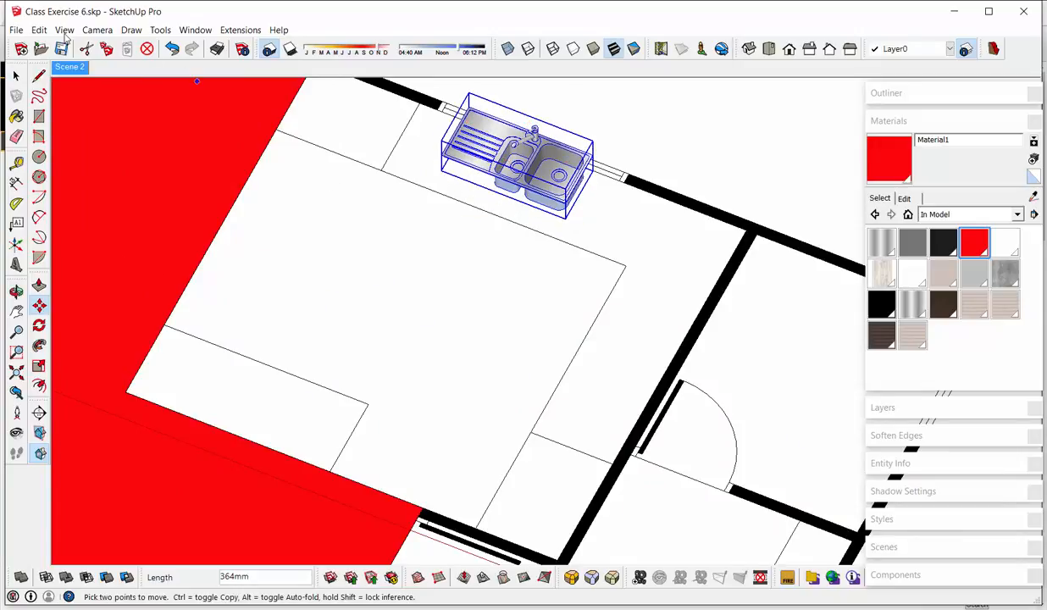
pyautogui.click(73, 68)
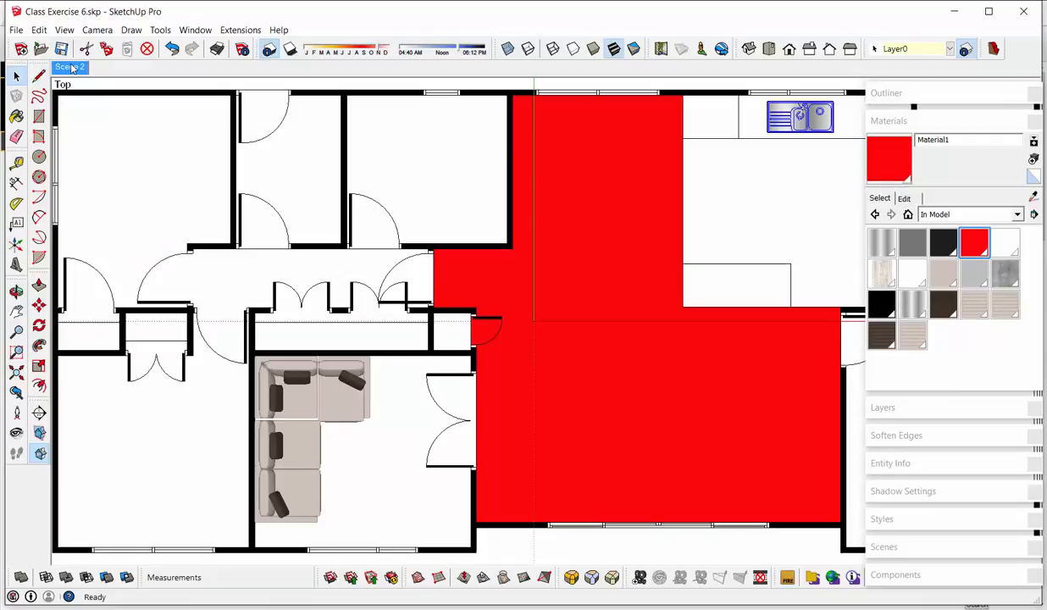
# Check the sink in 3D, restore Scene 2, and save the model as Class Exercise 6.skp for sending to LayOut
pyautogui.moveTo(433, 282); pyautogui.dragTo(785, 159, button='middle')
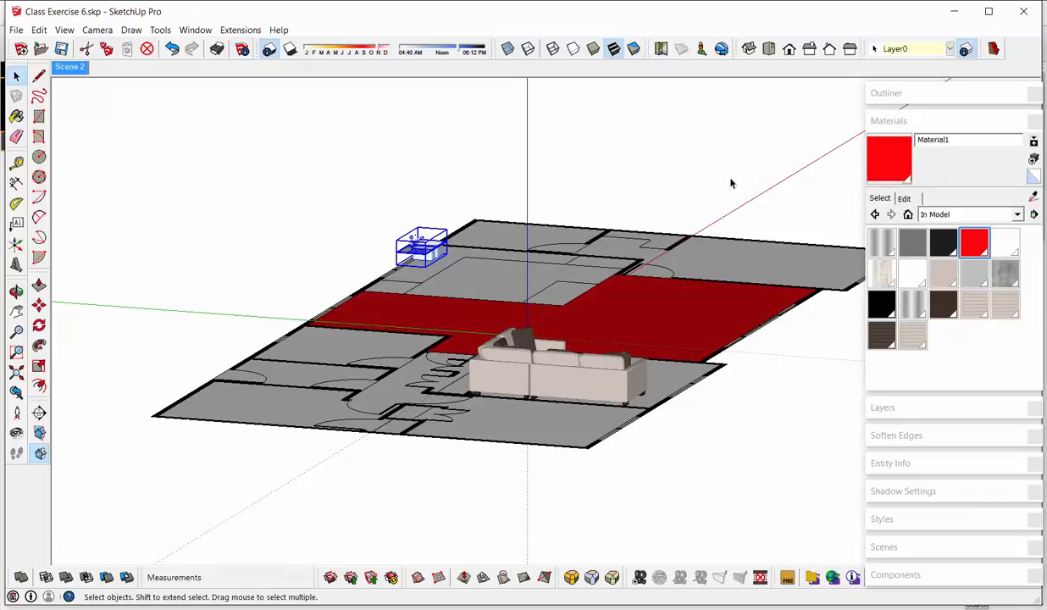
pyautogui.click(61, 68)
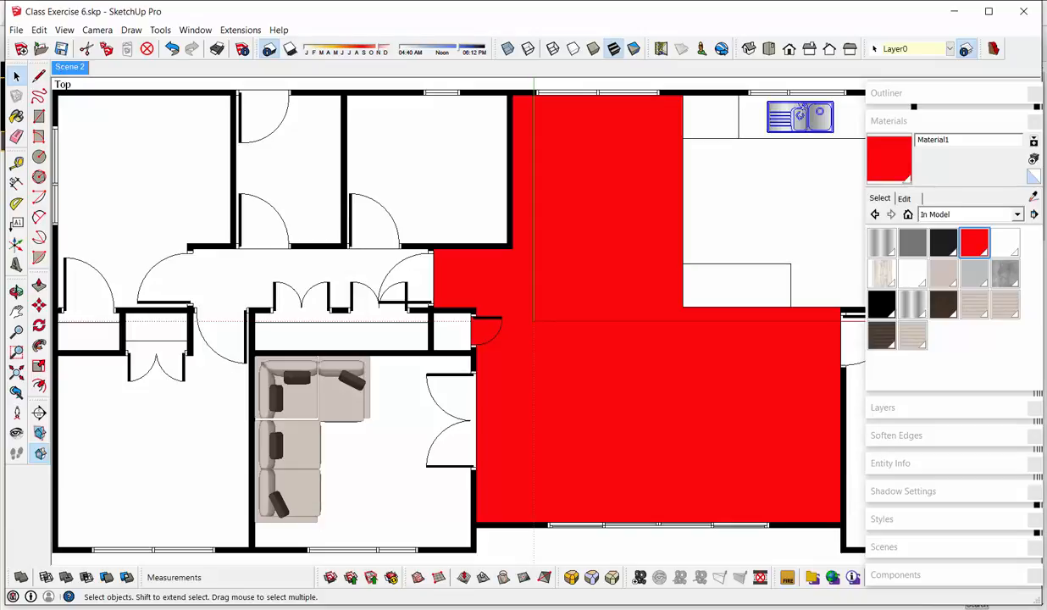
pyautogui.click(16, 29)
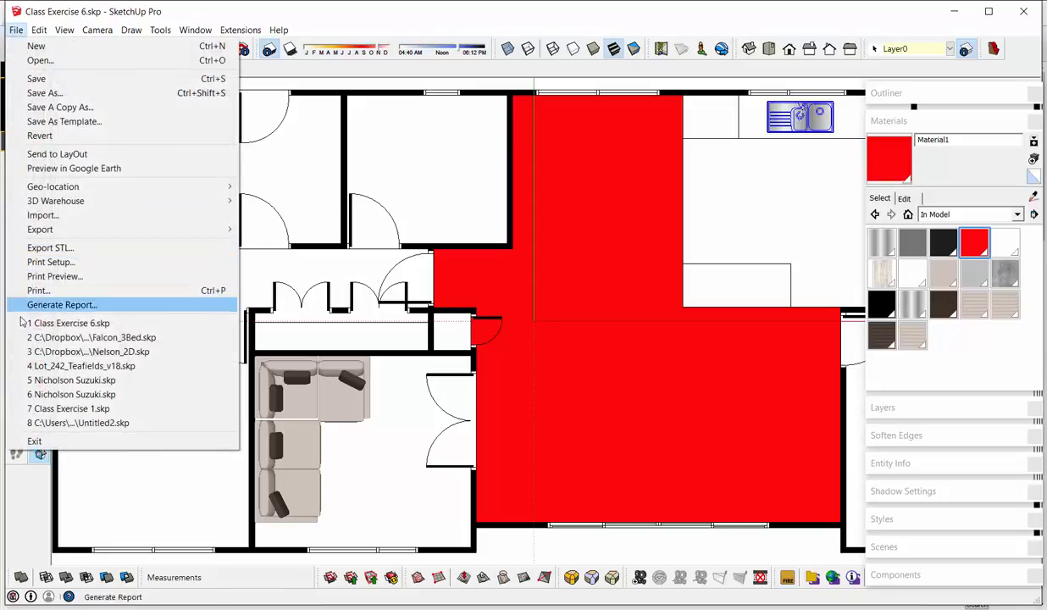
pyautogui.click(53, 156)
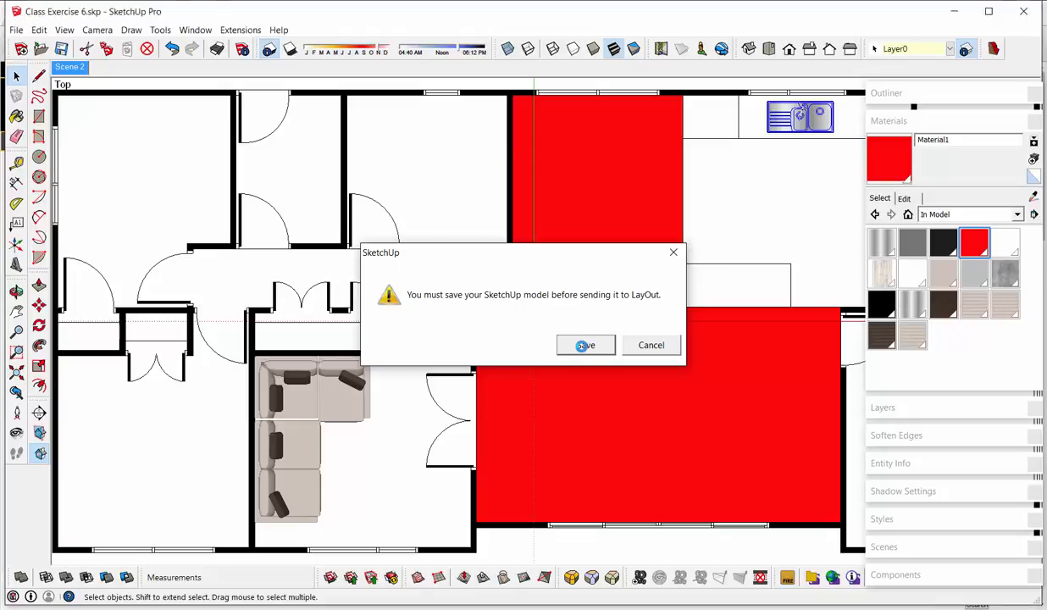
pyautogui.click(585, 345)
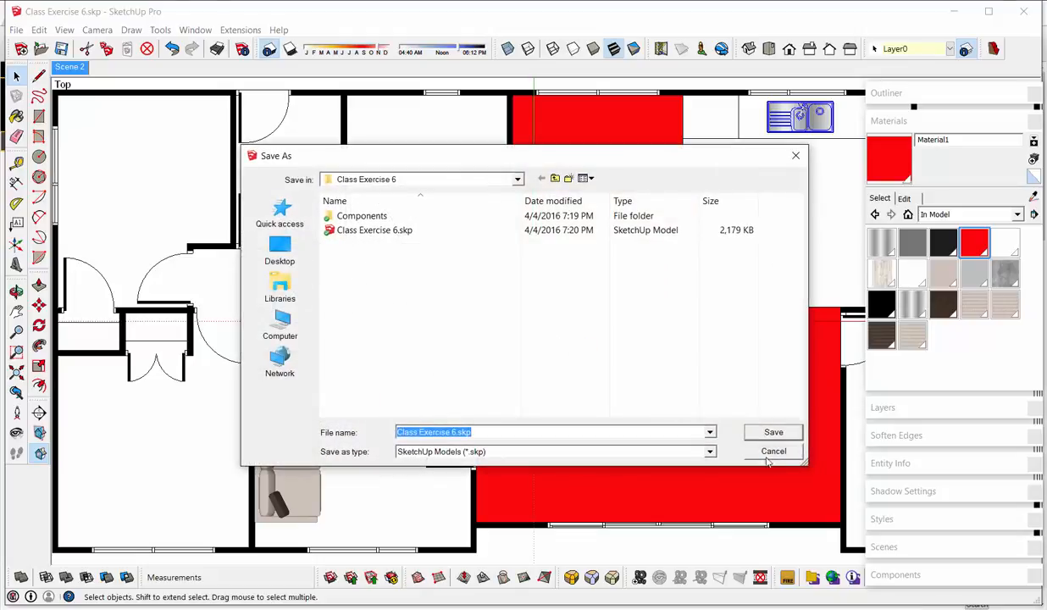
pyautogui.click(756, 436)
pyautogui.click(649, 345)
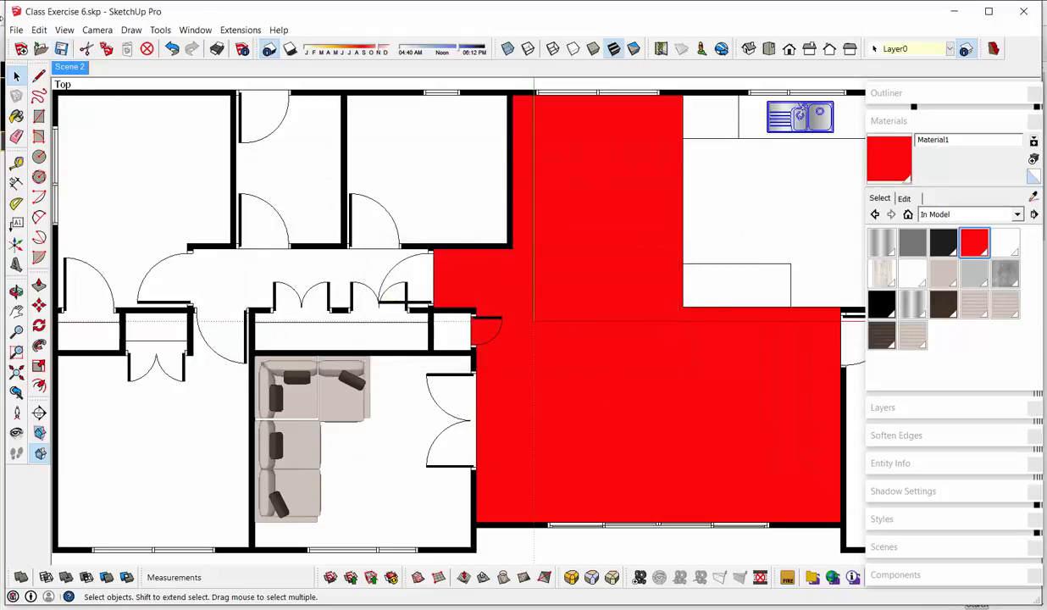
# Send the model to LayOut using the A3 Landscape template from the Contemporary titleblocks
pyautogui.click(16, 30)
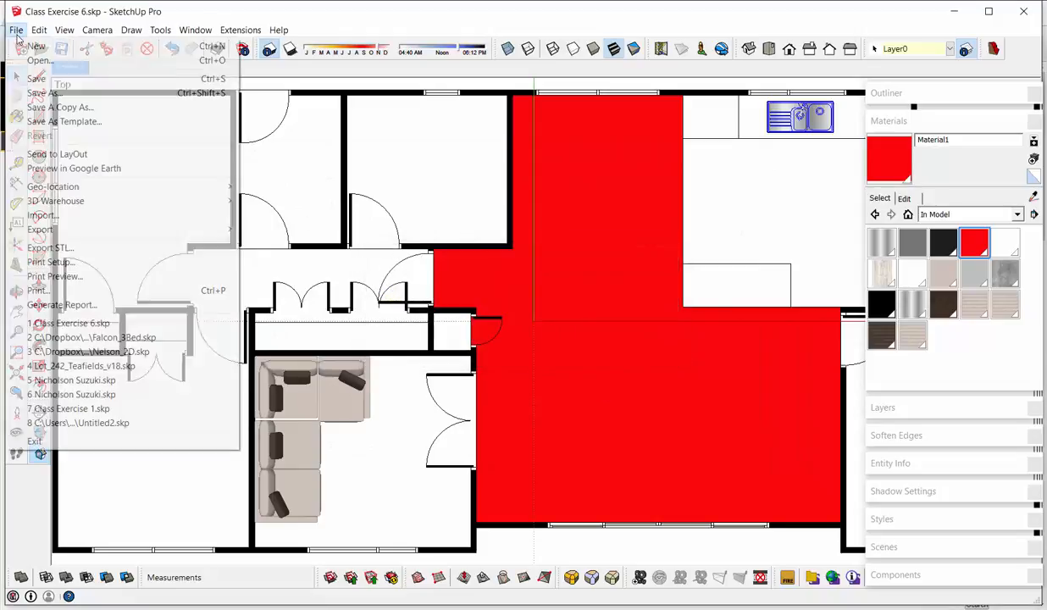
pyautogui.click(58, 153)
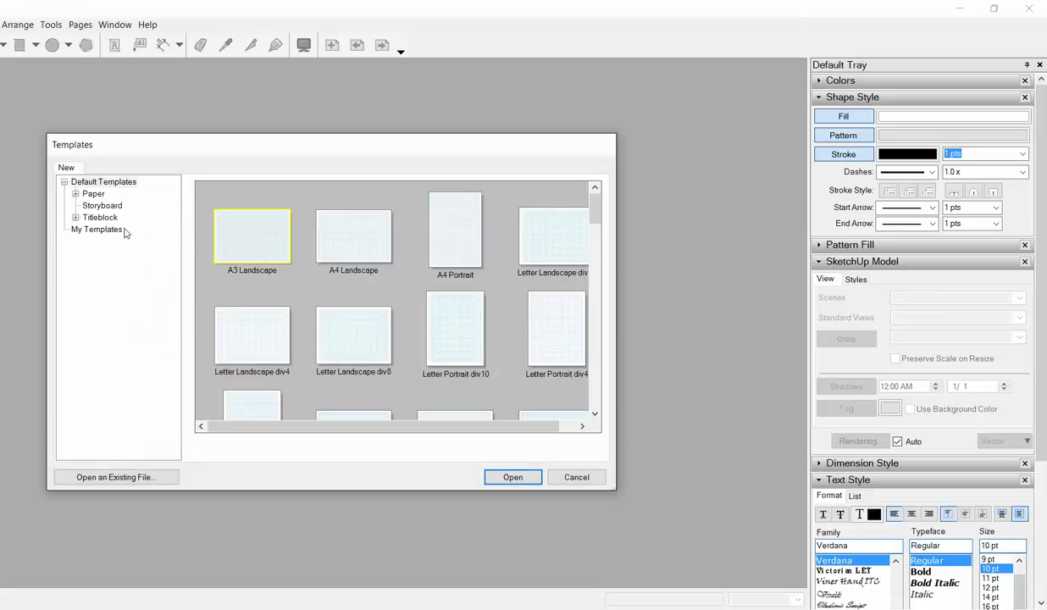
pyautogui.click(76, 218)
pyautogui.click(97, 227)
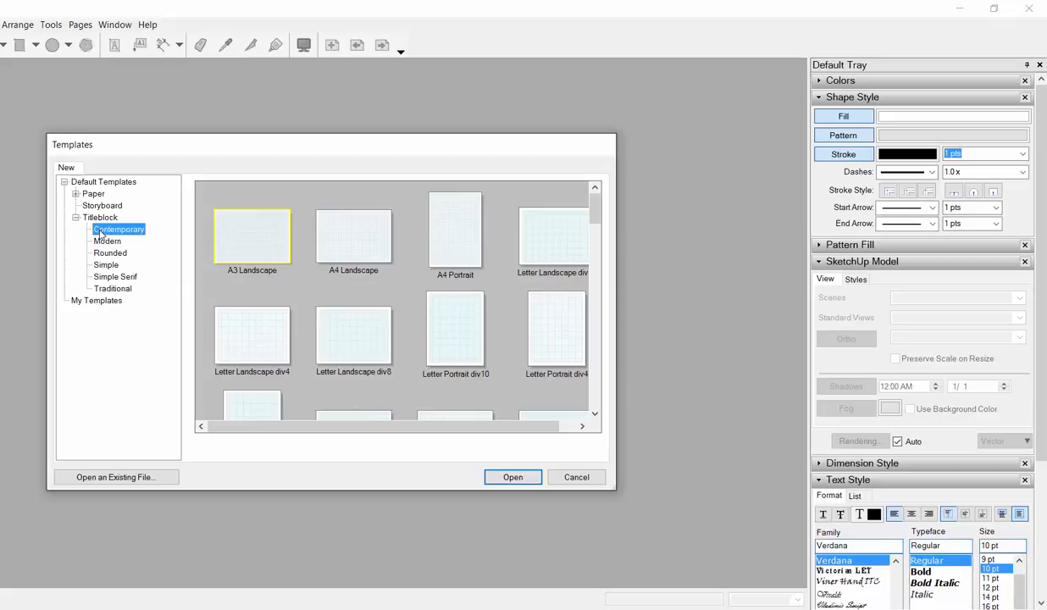
pyautogui.click(340, 236)
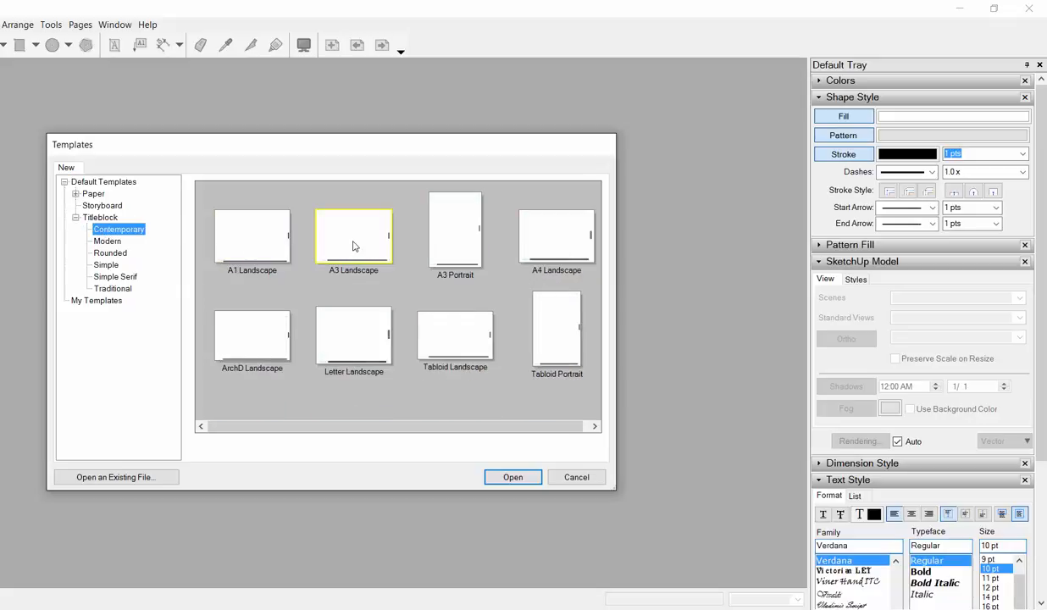
pyautogui.click(506, 478)
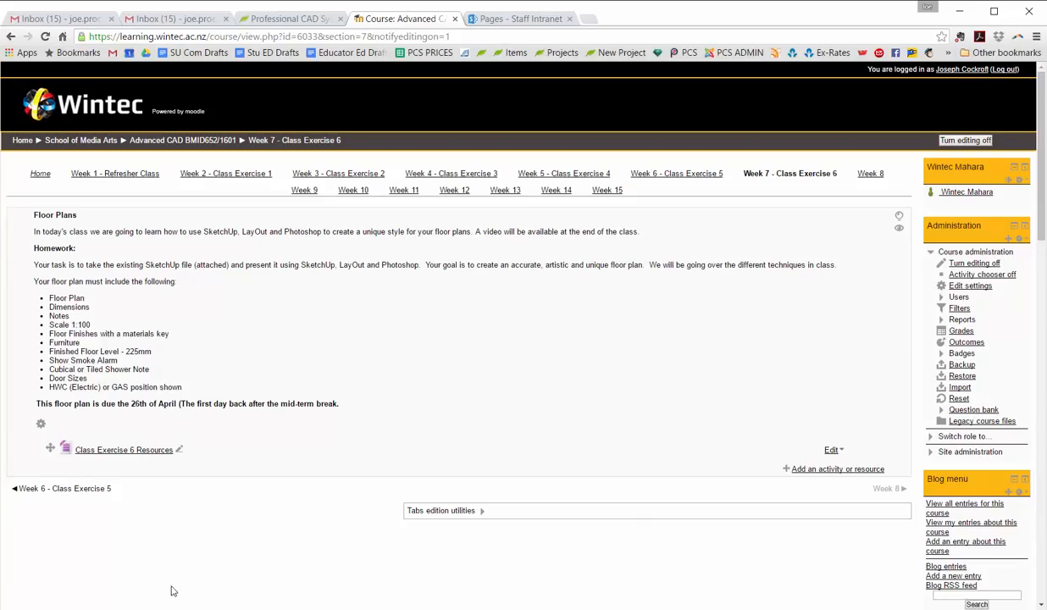
# Review the floor plan requirements on the Week 7 - Class Exercise 6 course page in the browser, then return to SketchUp
pyautogui.moveTo(45, 299); pyautogui.dragTo(90, 299)
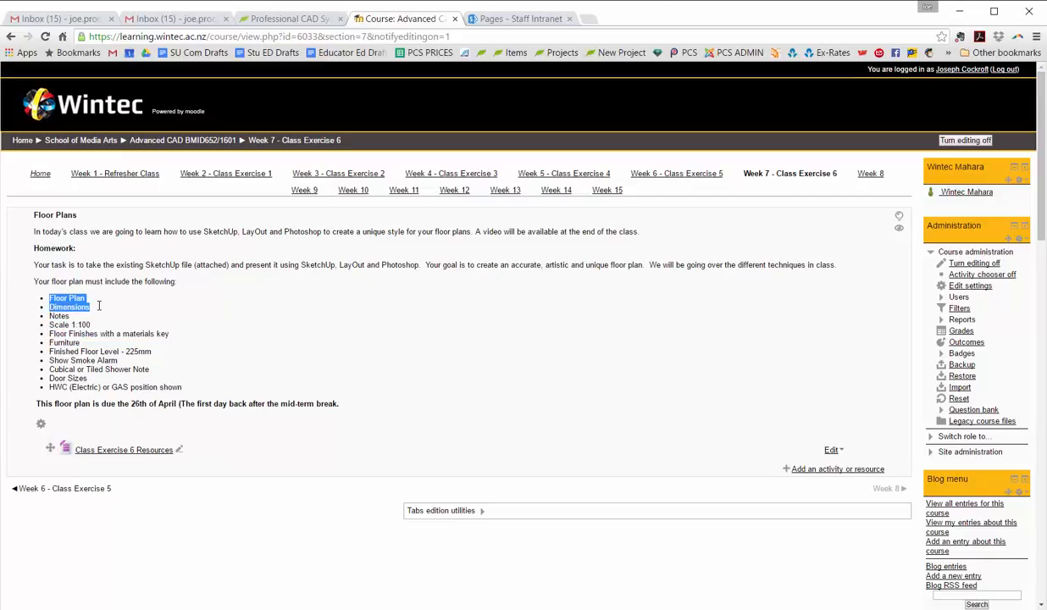
pyautogui.click(96, 298)
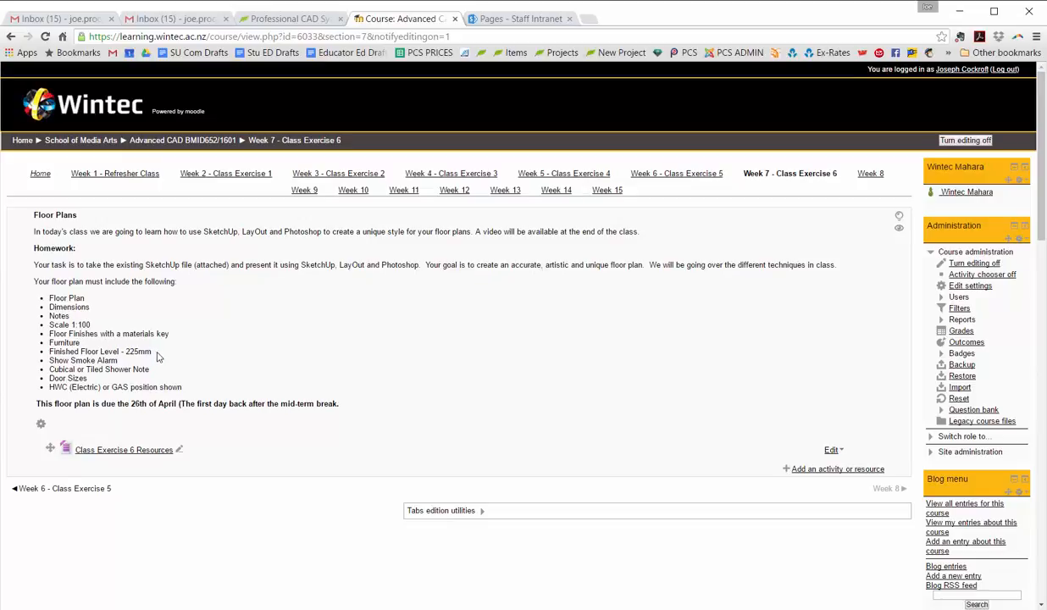
pyautogui.moveTo(152, 350); pyautogui.dragTo(126, 351)
pyautogui.click(127, 363)
pyautogui.hotkey('alt', 'Tab')
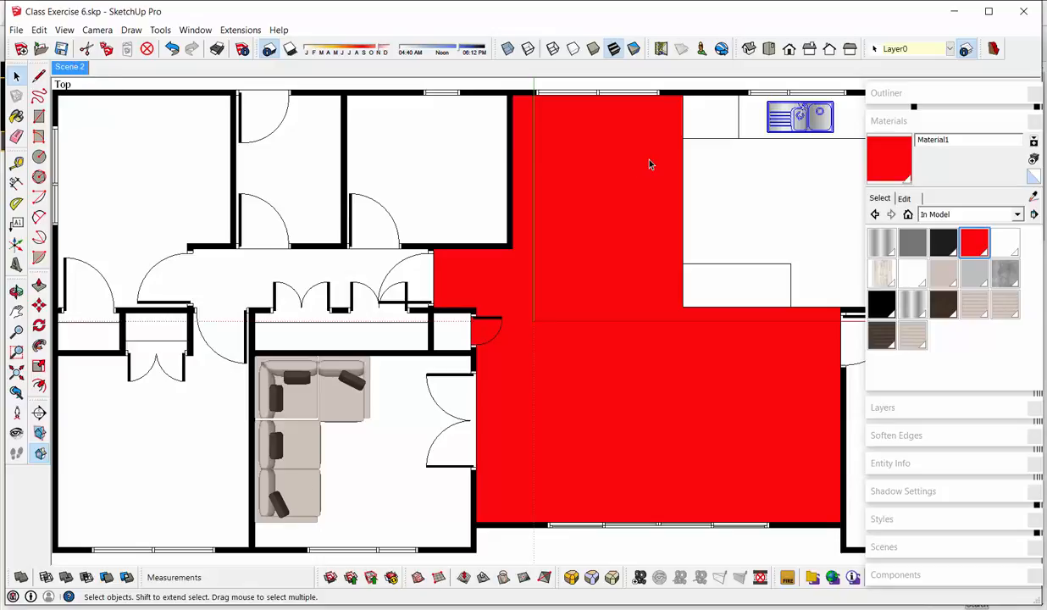
# Switch to LayOut and set the floor plan viewport to show Scene 2
pyautogui.click(16, 30)
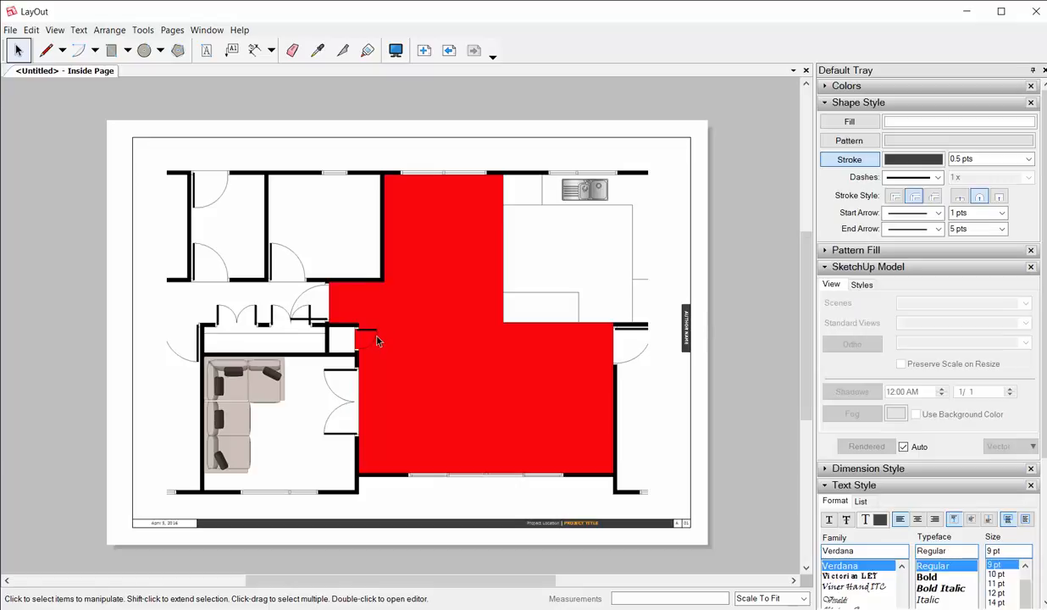
pyautogui.click(377, 339)
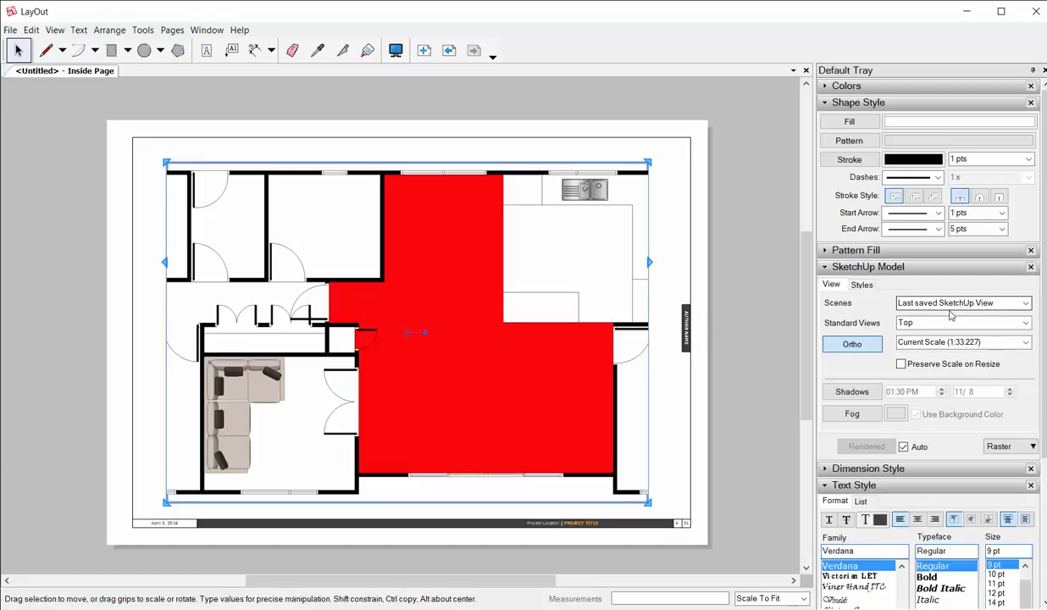
pyautogui.click(1023, 304)
pyautogui.click(974, 325)
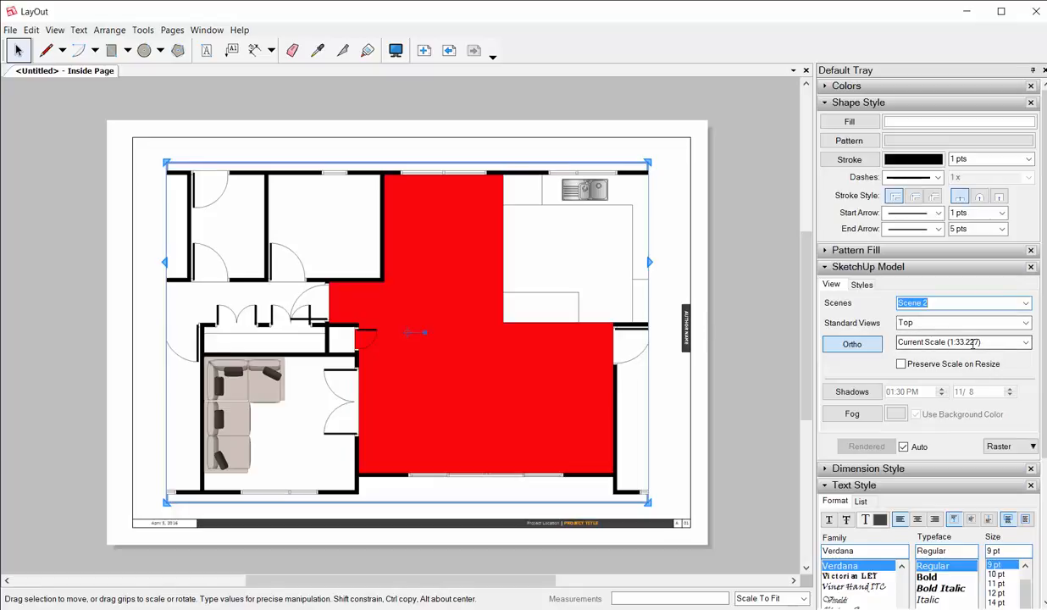
# Try the floor plan viewport at scales of 1mm:20mm (1:20) and 1mm:100mm (1:100)
pyautogui.click(1026, 342)
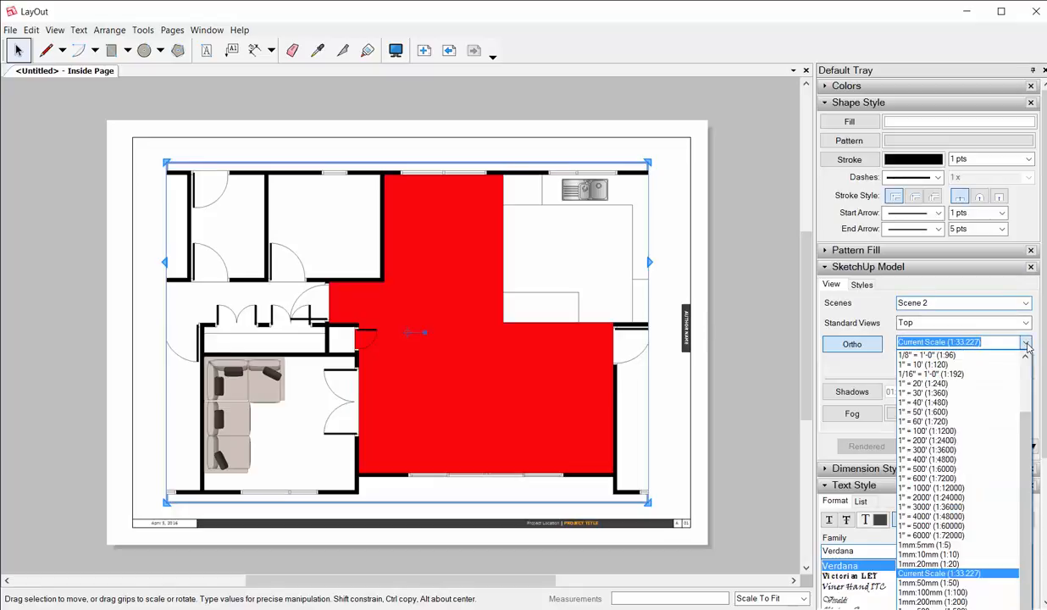
pyautogui.click(955, 564)
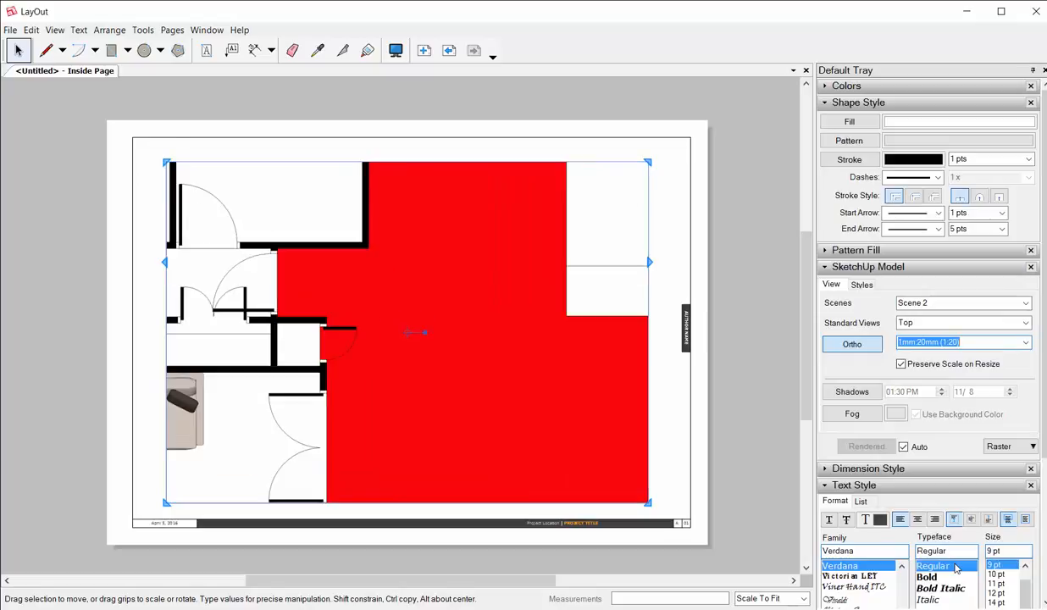
pyautogui.click(1015, 339)
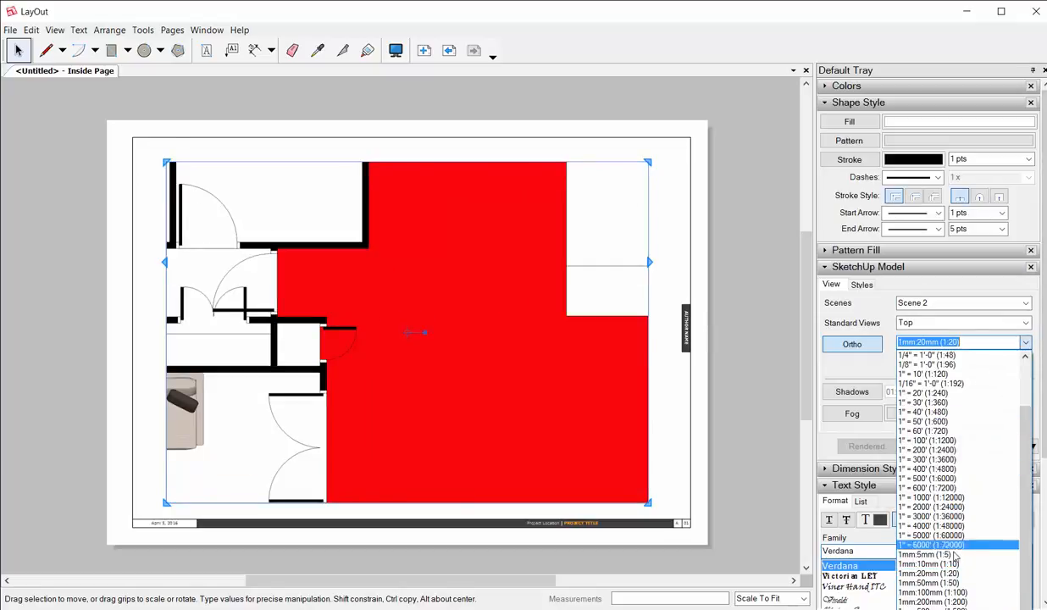
pyautogui.click(957, 592)
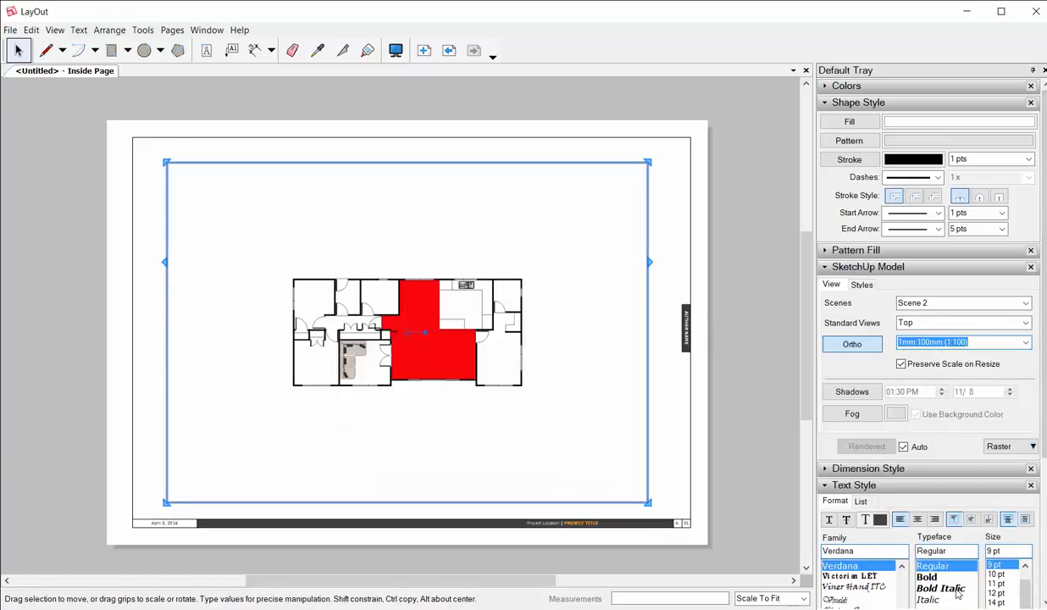
# Set the floor plan viewport's scale to 1mm:50mm (1:50) and deselect it
pyautogui.click(1024, 343)
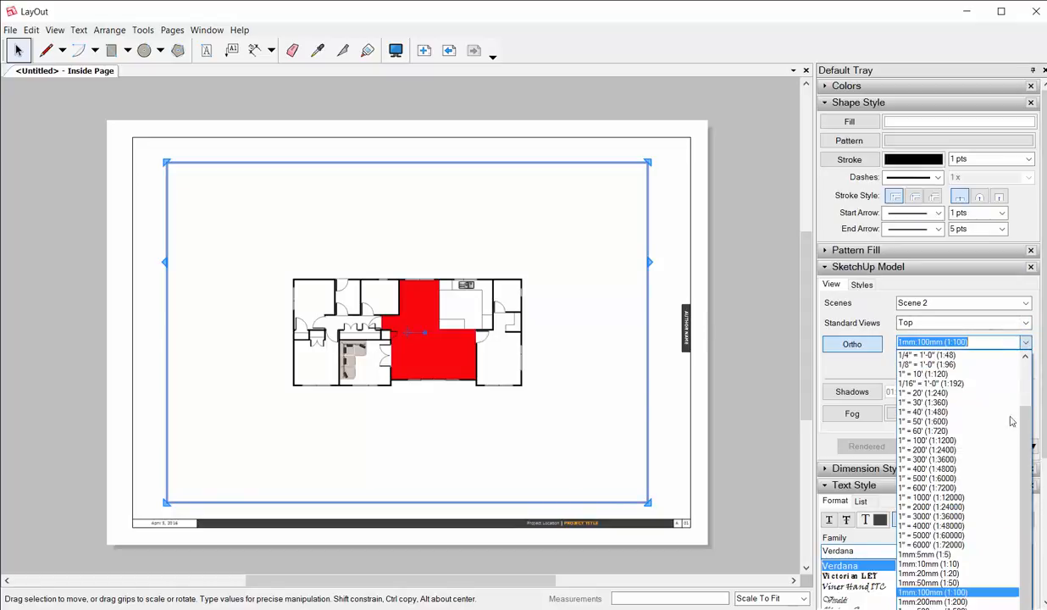
pyautogui.click(972, 582)
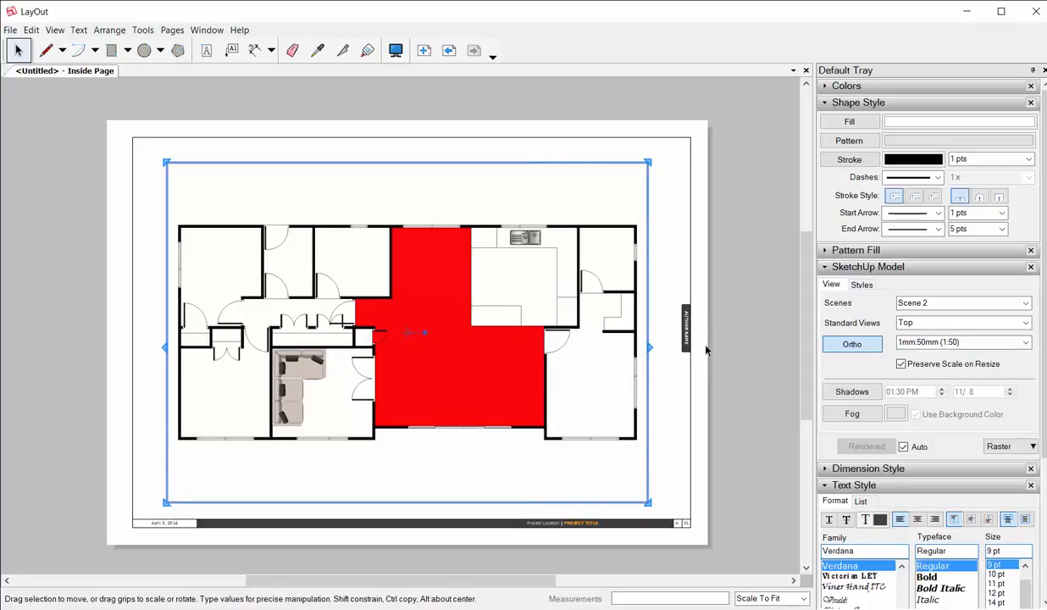
pyautogui.click(686, 332)
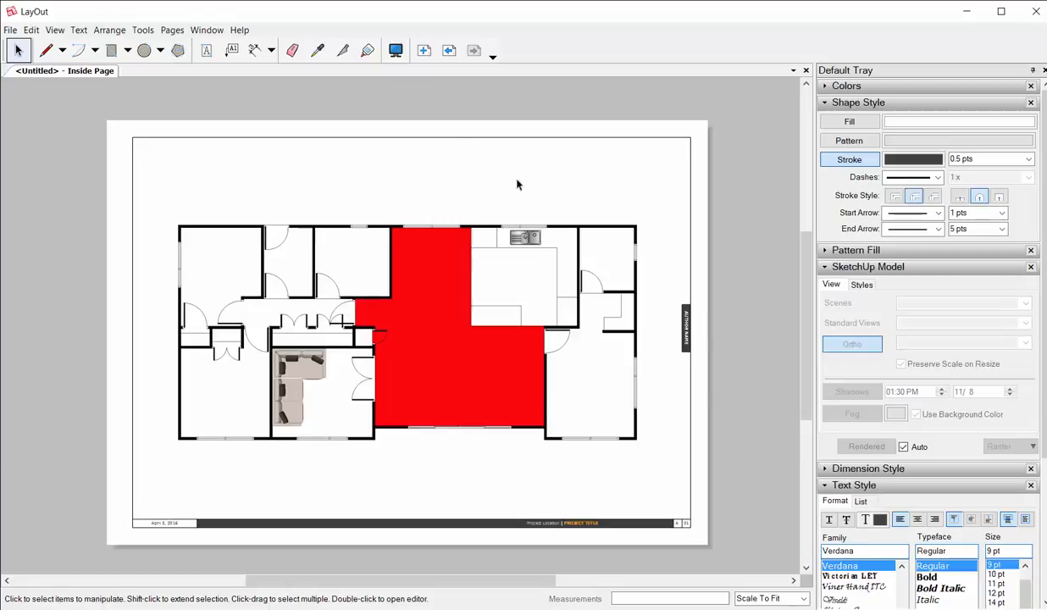
# Try a linear dimension across the exterior wall thickness at the plan's upper-left corner, and erase it
pyautogui.click(254, 50)
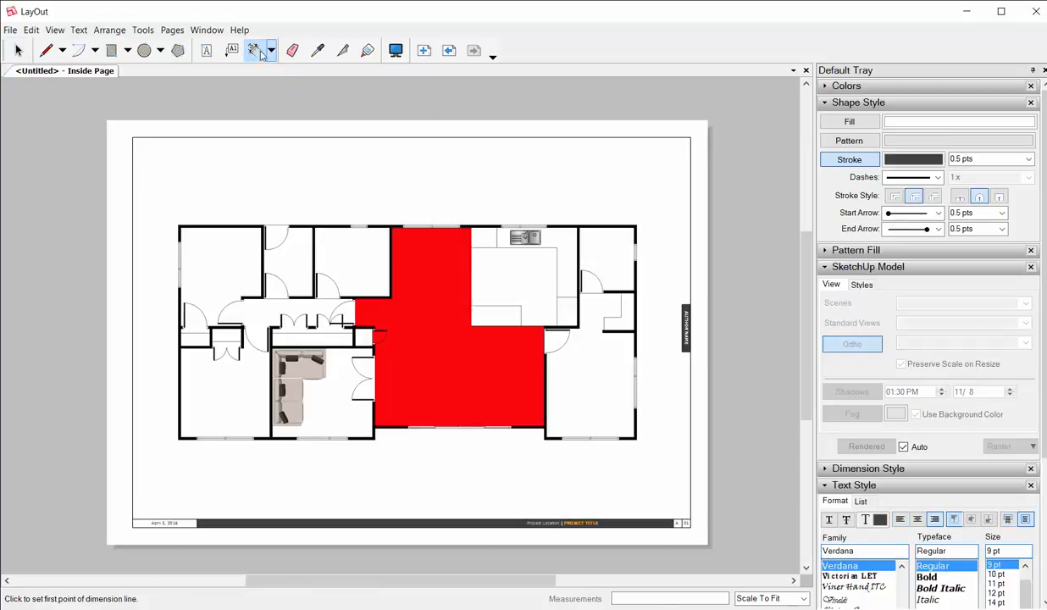
pyautogui.scroll(5, 169, 237)
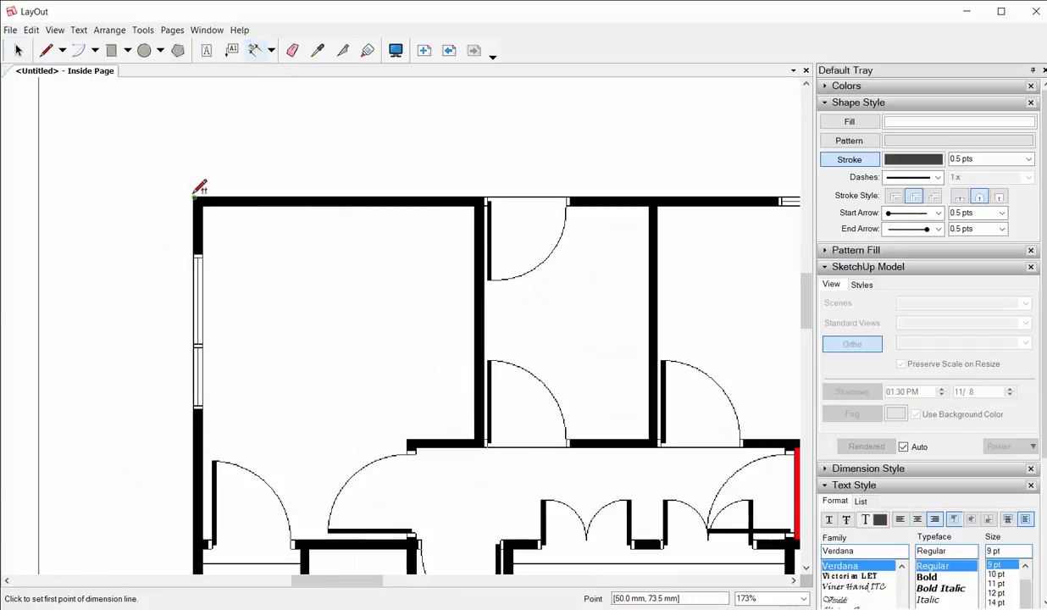
pyautogui.click(195, 197)
pyautogui.click(203, 199)
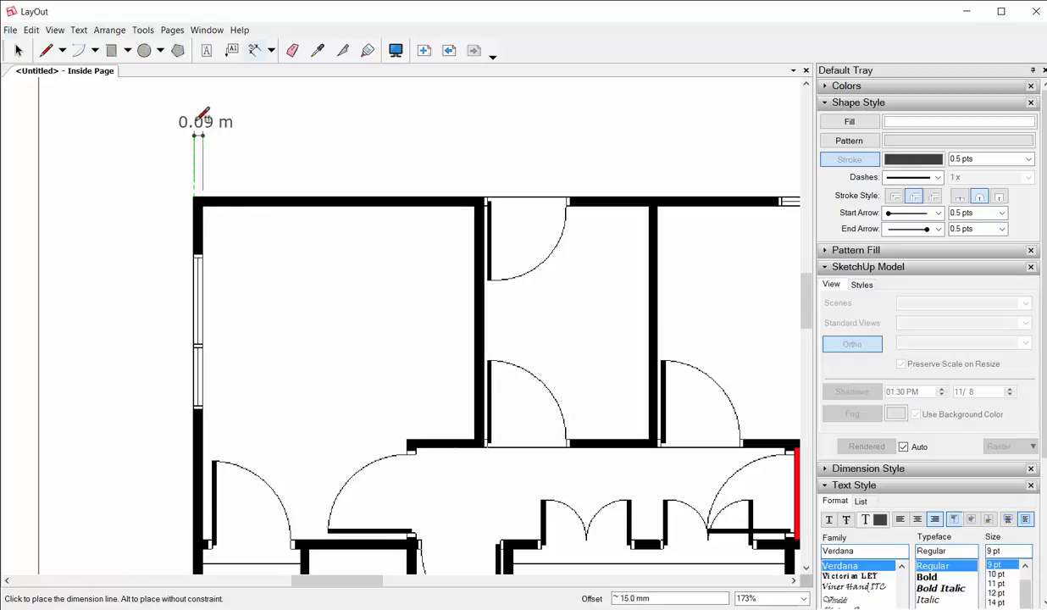
pyautogui.click(218, 95)
pyautogui.scroll(-3, 268, 159)
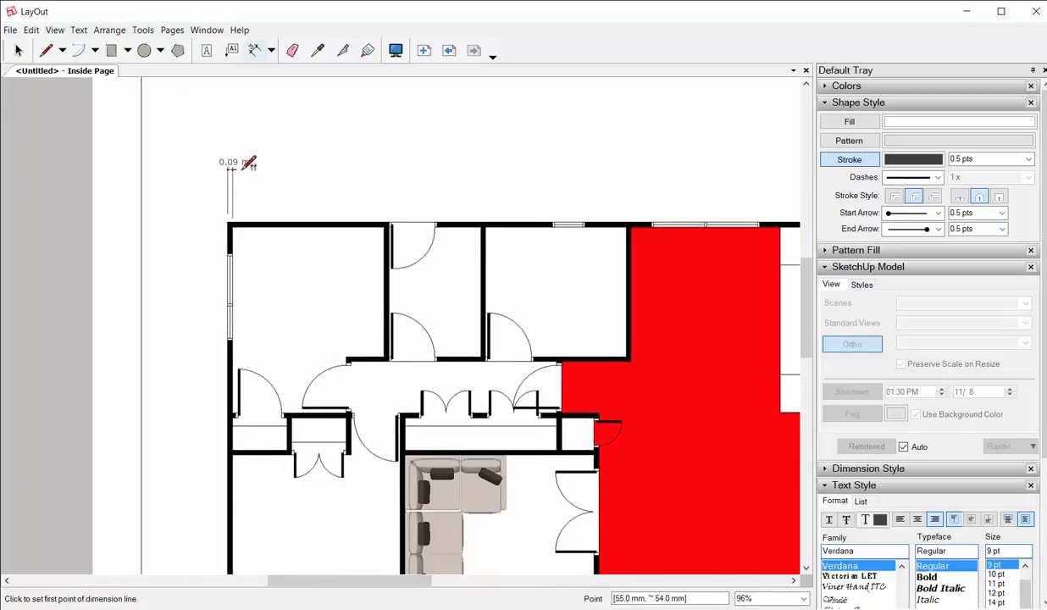
pyautogui.scroll(5, 239, 161)
pyautogui.scroll(-4, 231, 166)
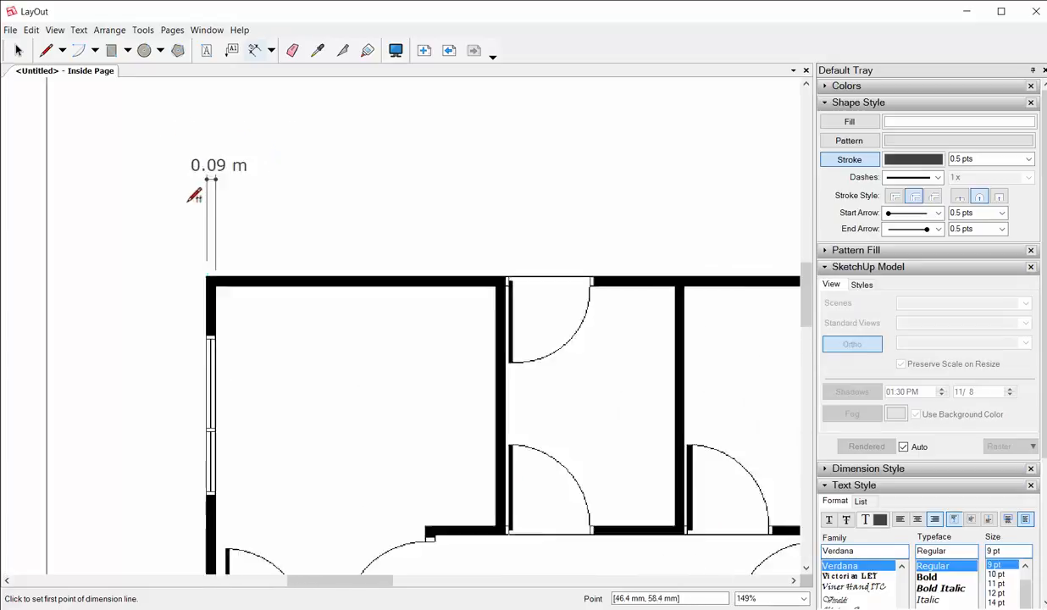
pyautogui.scroll(-1, 182, 195)
pyautogui.click(292, 50)
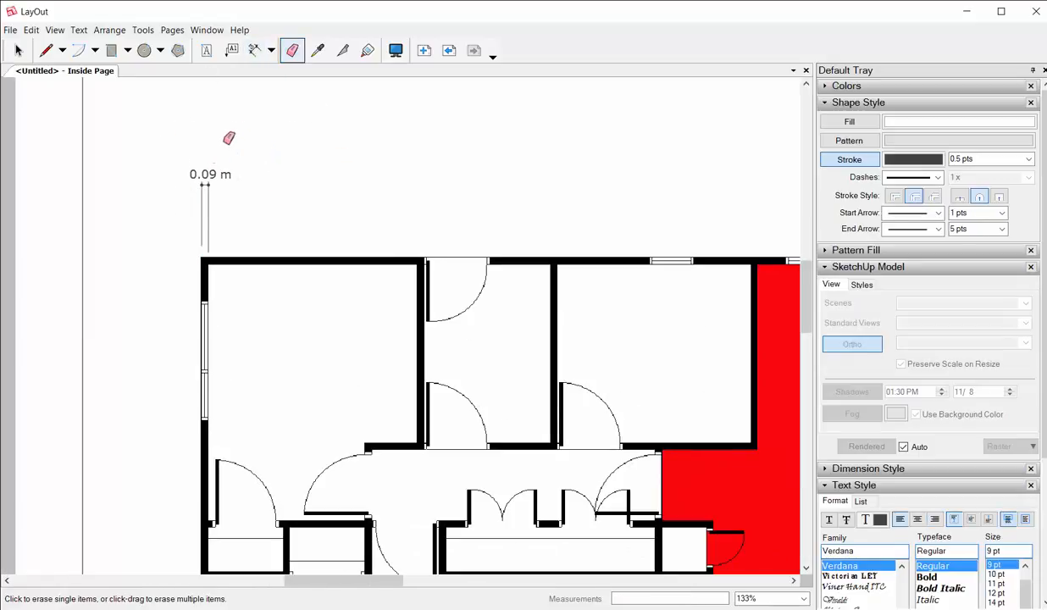
pyautogui.click(214, 180)
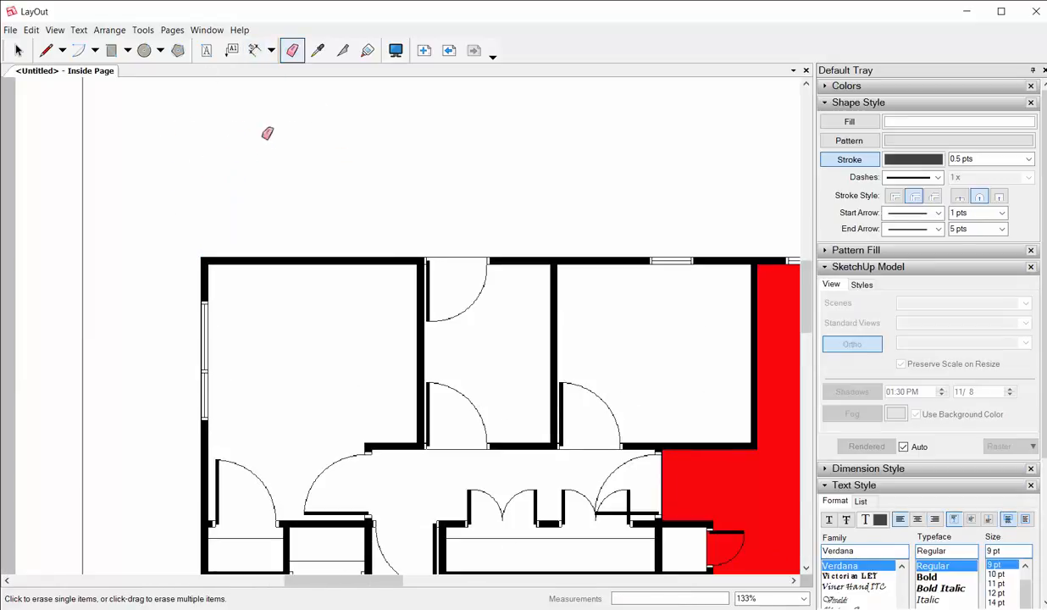
# Set both the start and end arrows of the linear dimension tool to the diagonal slash tick style
pyautogui.click(254, 51)
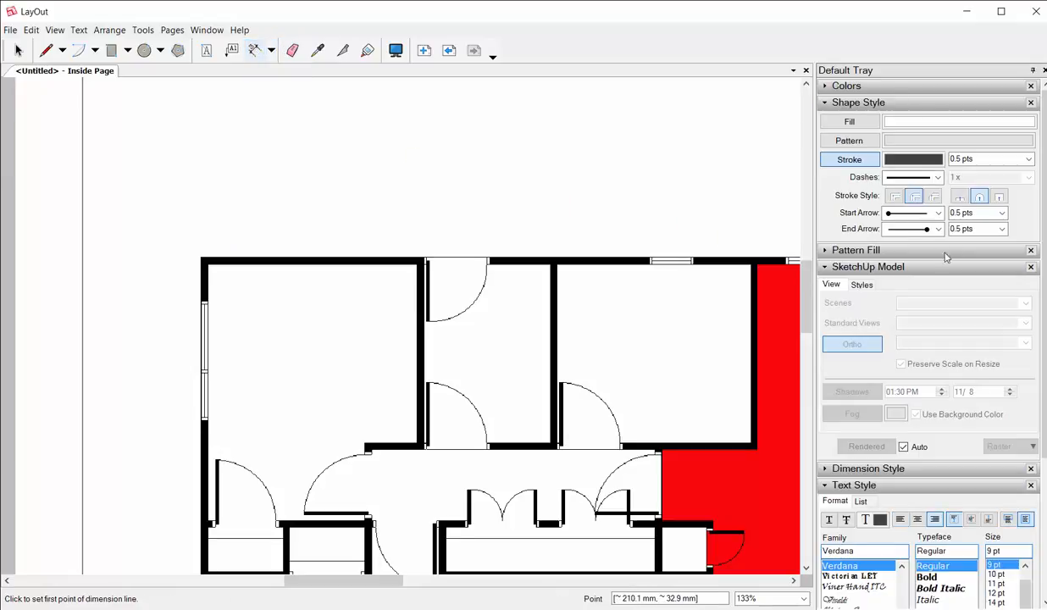
pyautogui.click(938, 214)
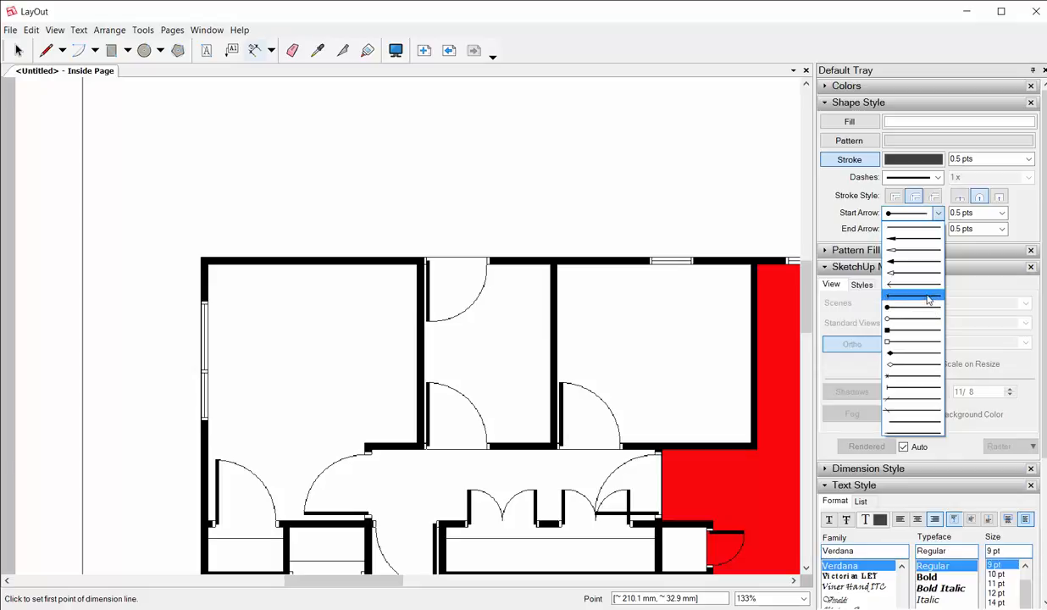
pyautogui.click(915, 399)
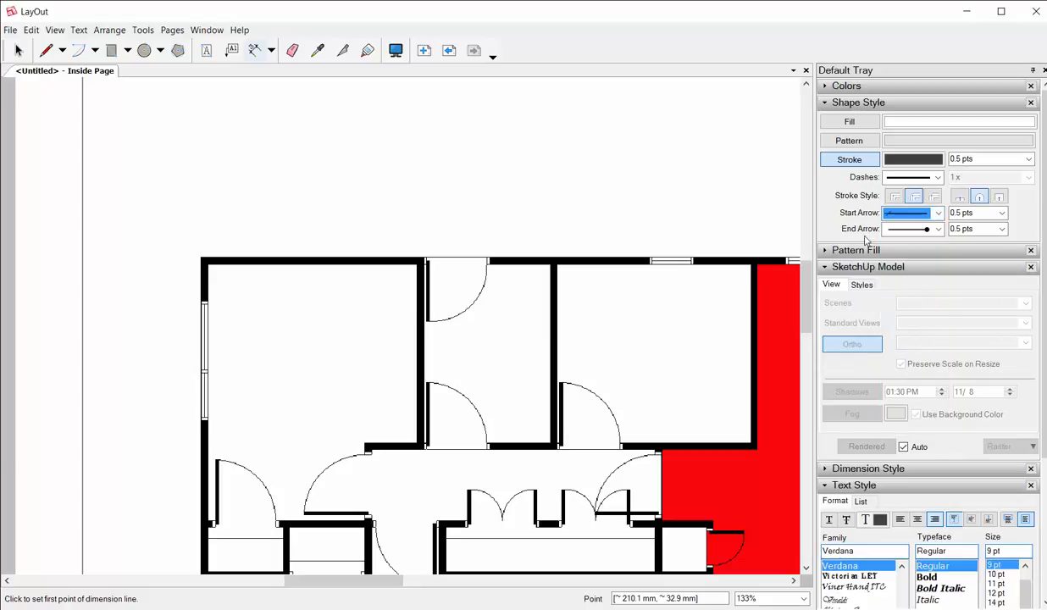
pyautogui.click(938, 230)
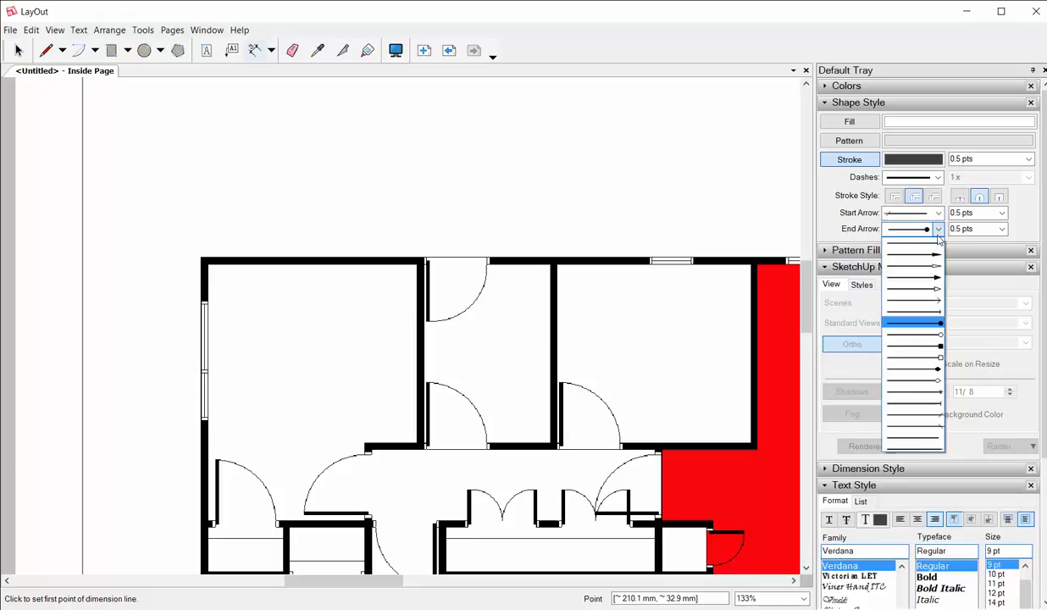
pyautogui.click(915, 416)
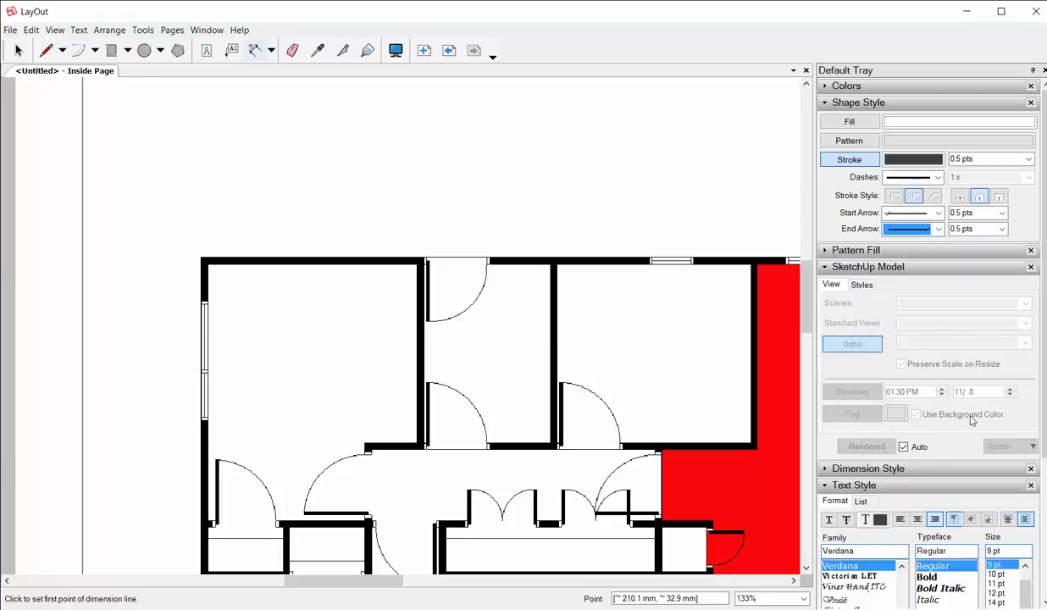
# Configure the dimension style to hide unit labels and use decimal millimetres with a precision of 1
pyautogui.scroll(-5, 972, 421)
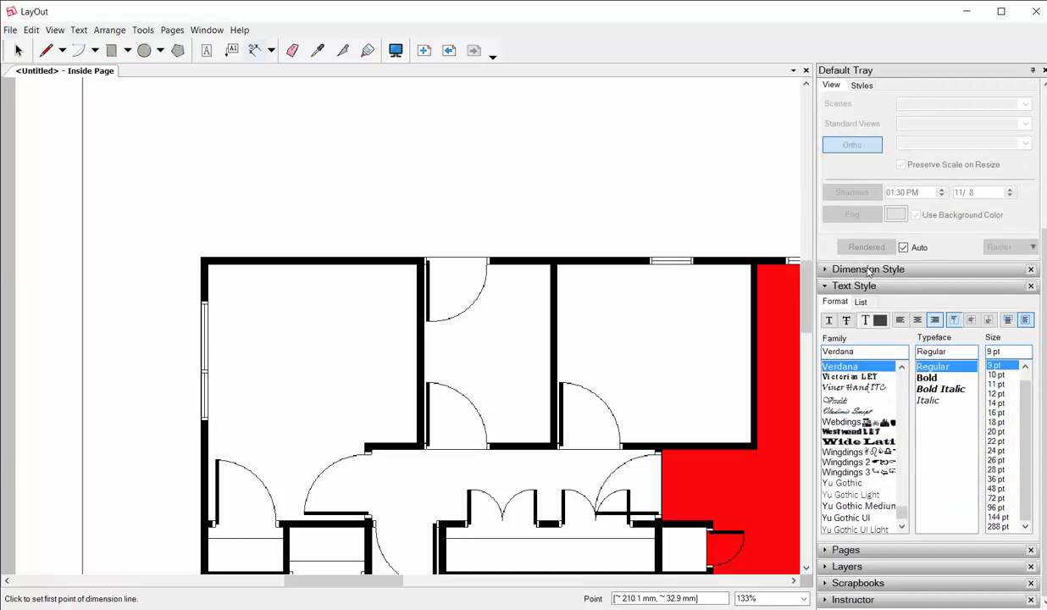
pyautogui.click(867, 269)
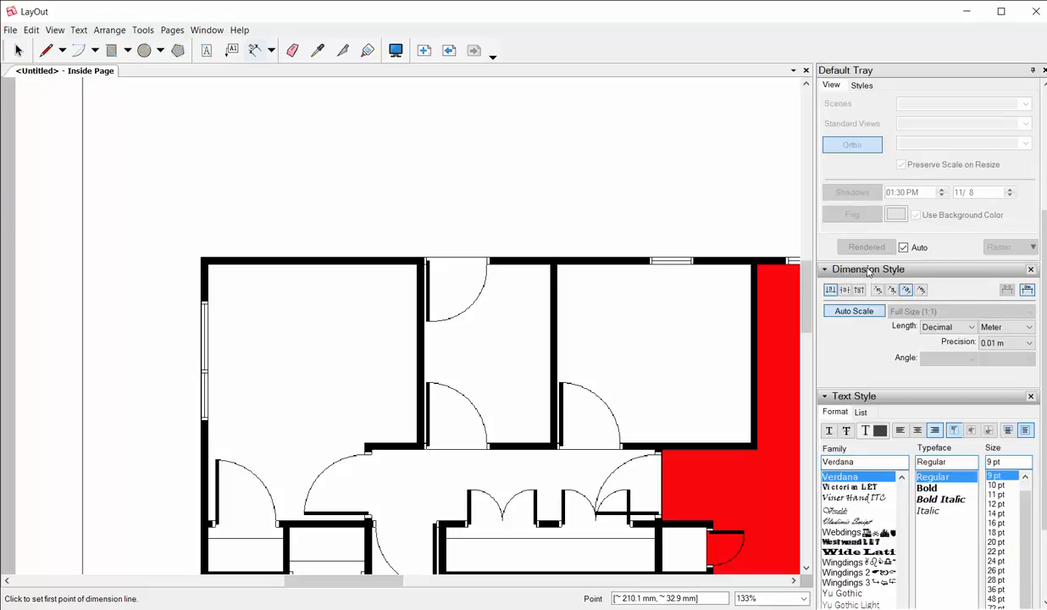
pyautogui.click(1027, 292)
pyautogui.click(1006, 327)
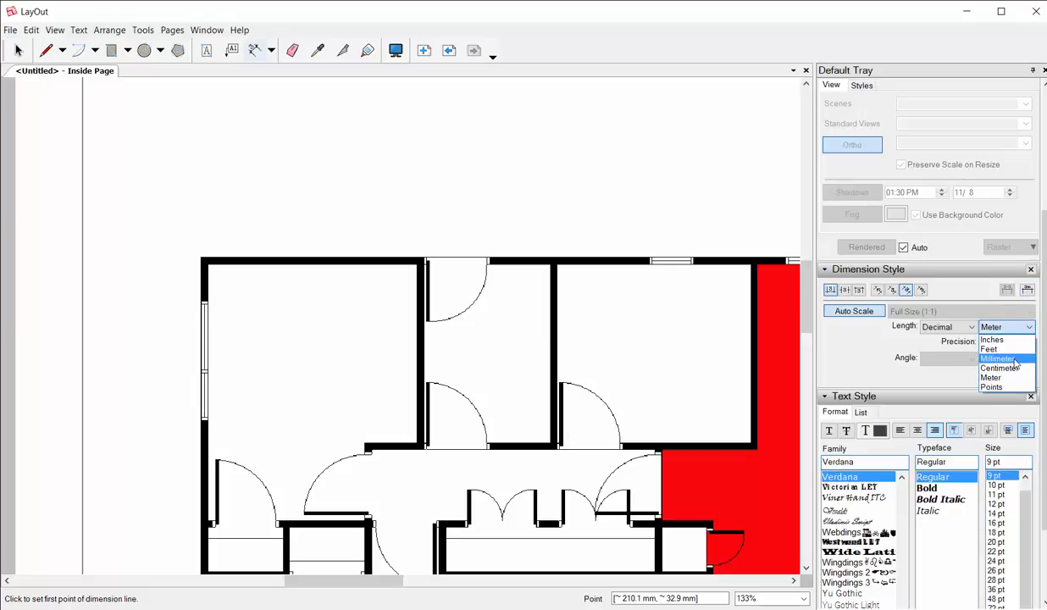
pyautogui.click(1014, 360)
pyautogui.click(1012, 343)
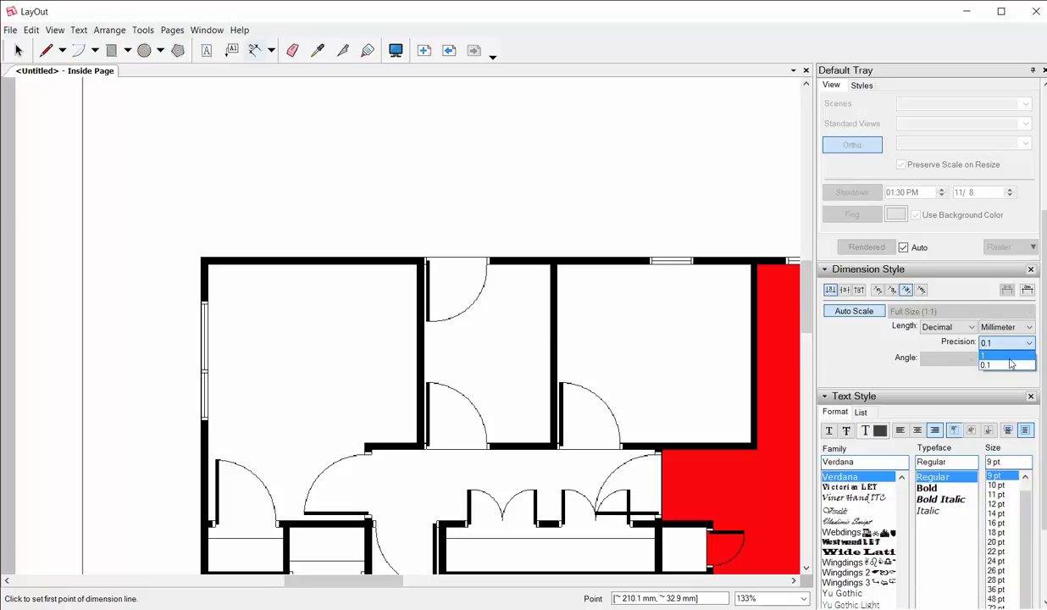
pyautogui.click(1009, 357)
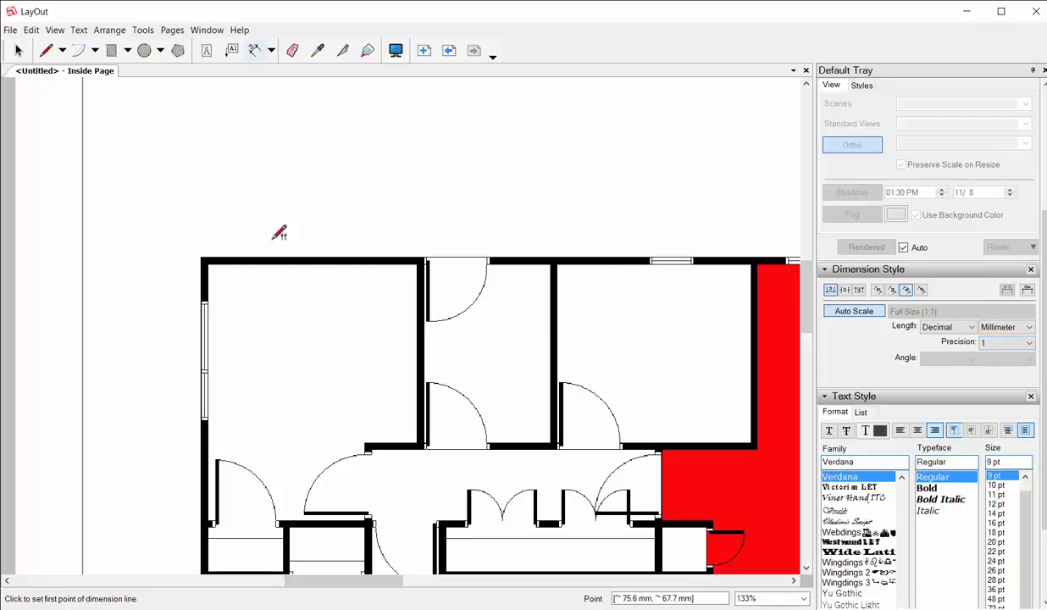
# Dimension the upper-left exterior wall's thickness about 14 mm above the plan, and continue the chain across the first room's width
pyautogui.click(207, 248)
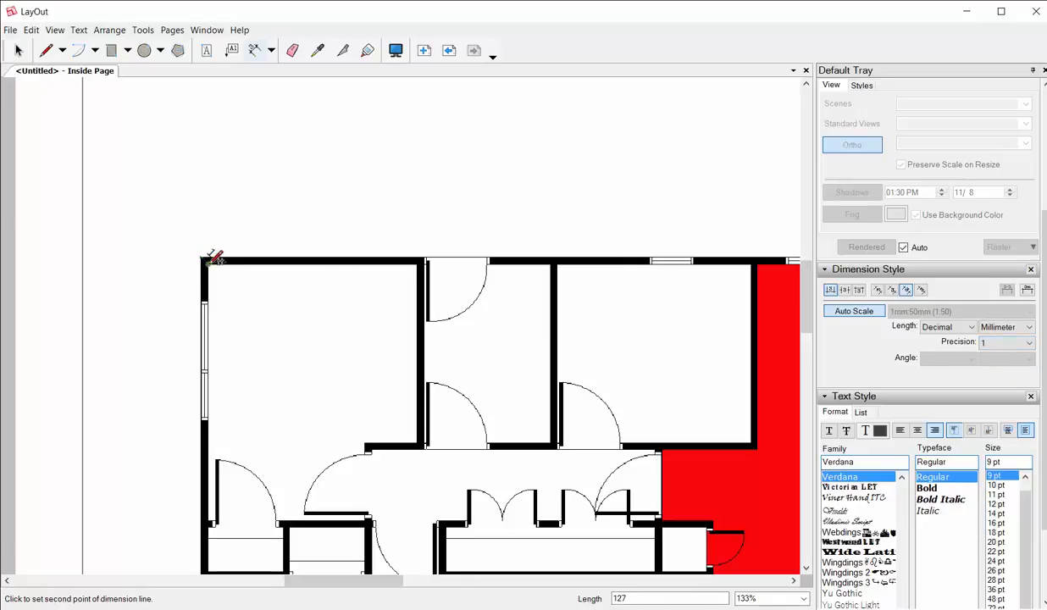
pyautogui.click(208, 256)
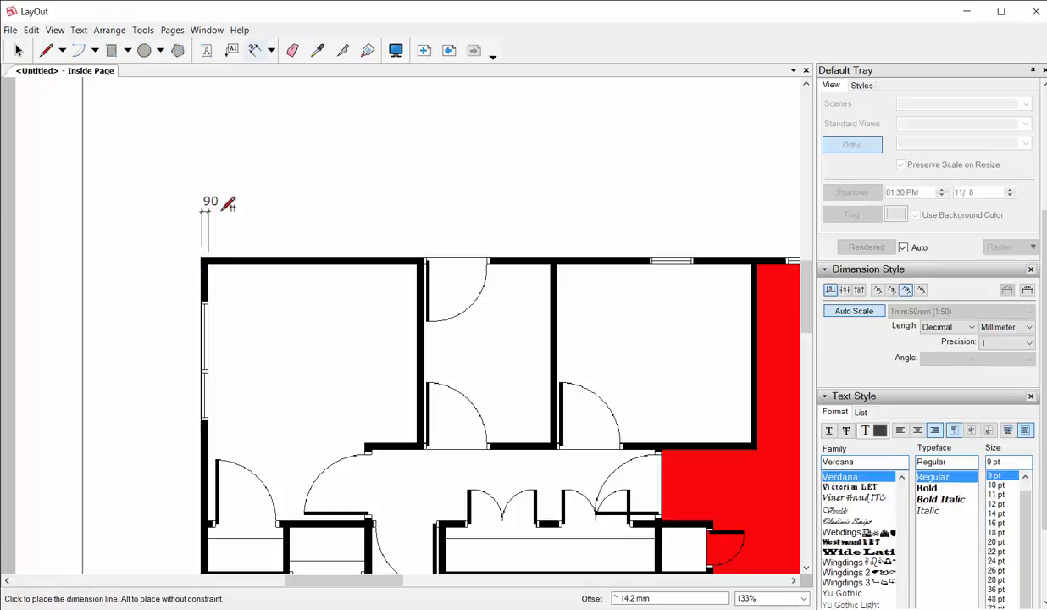
pyautogui.click(223, 210)
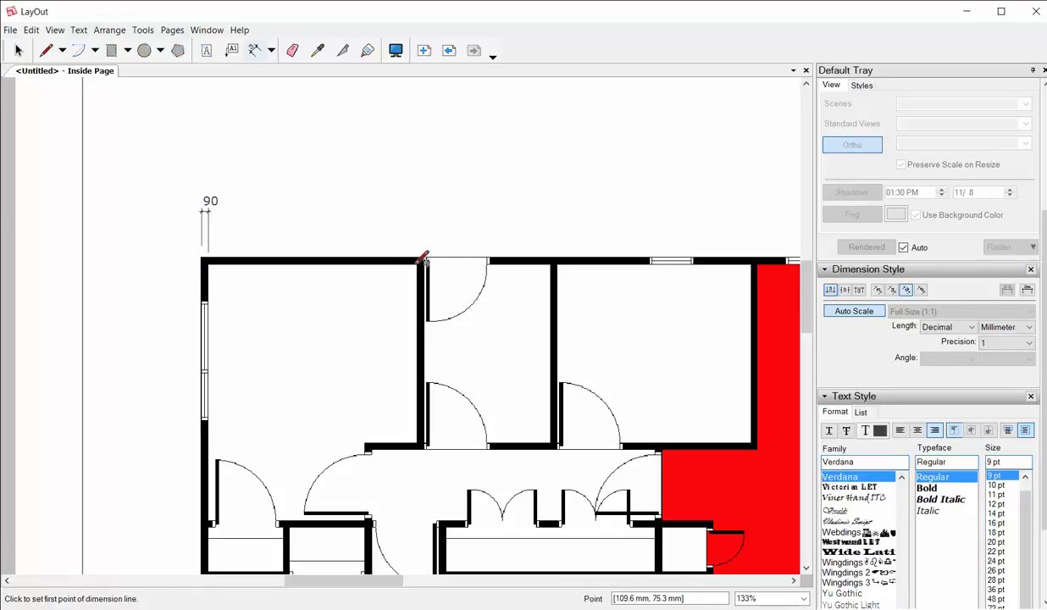
pyautogui.doubleClick(417, 259)
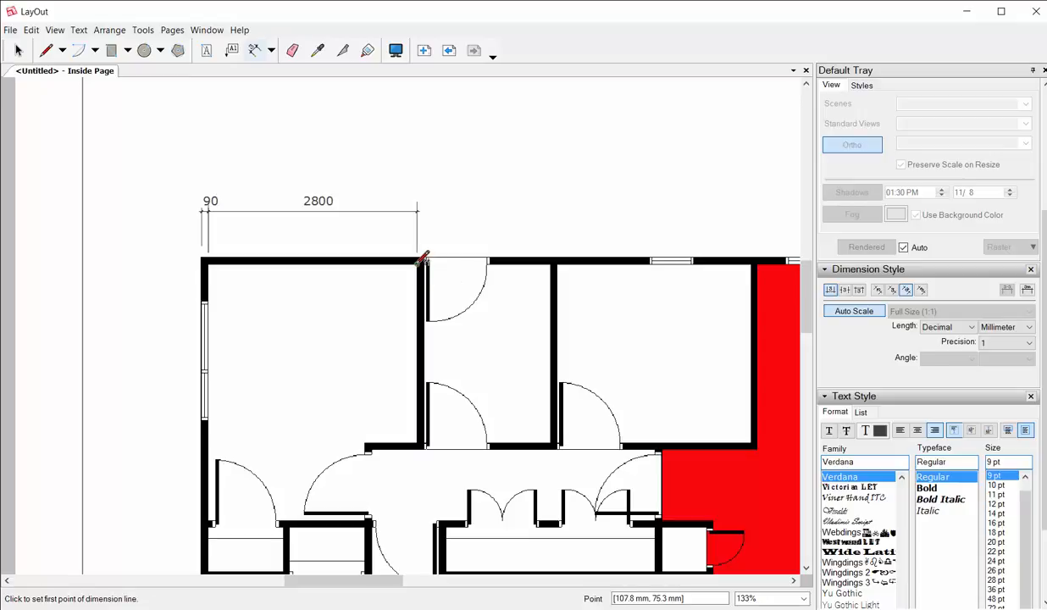
# Continue the dimension chain above the plan across the first partition wall, the second room and the second partition wall
pyautogui.scroll(5, 418, 263)
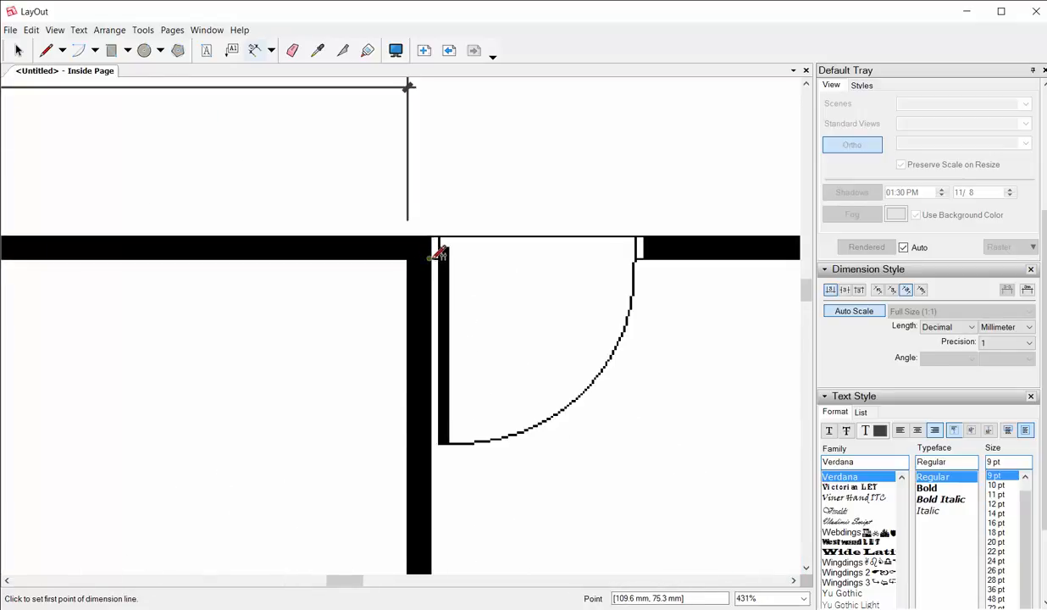
pyautogui.click(420, 260)
pyautogui.doubleClick(432, 254)
pyautogui.scroll(-4, 390, 276)
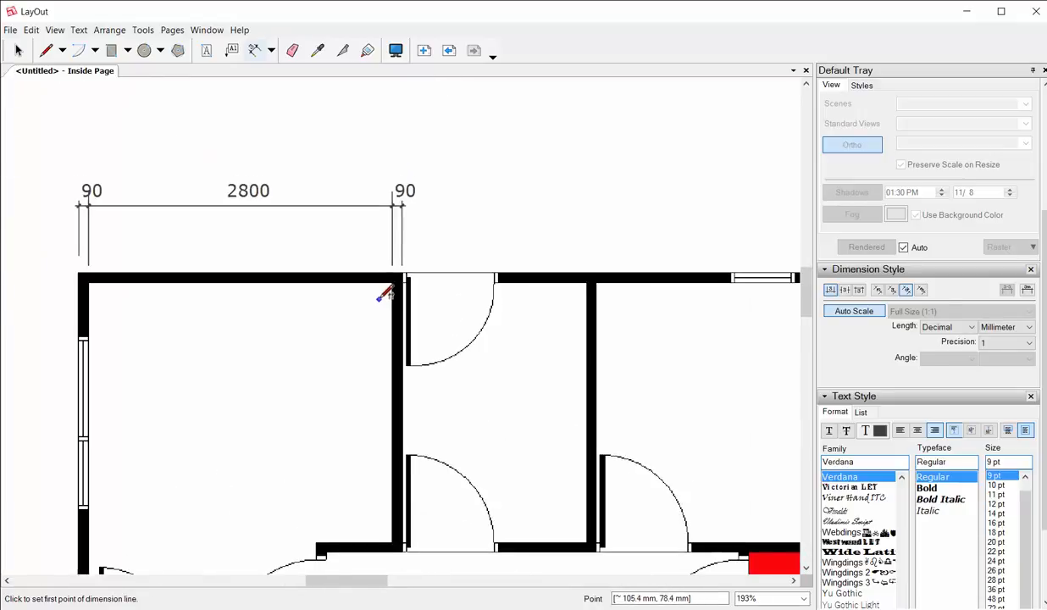
pyautogui.doubleClick(587, 277)
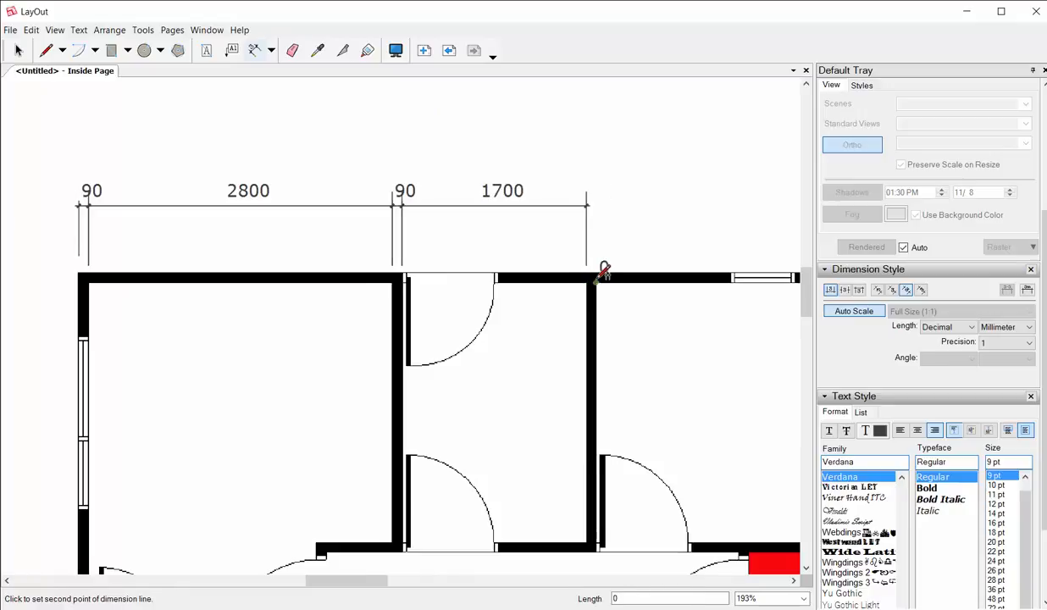
pyautogui.doubleClick(596, 277)
# Extend the dimension chain across the third room's width and the partition wall beside the red floor area
pyautogui.scroll(-2, 188, 180)
pyautogui.scroll(-2, 188, 179)
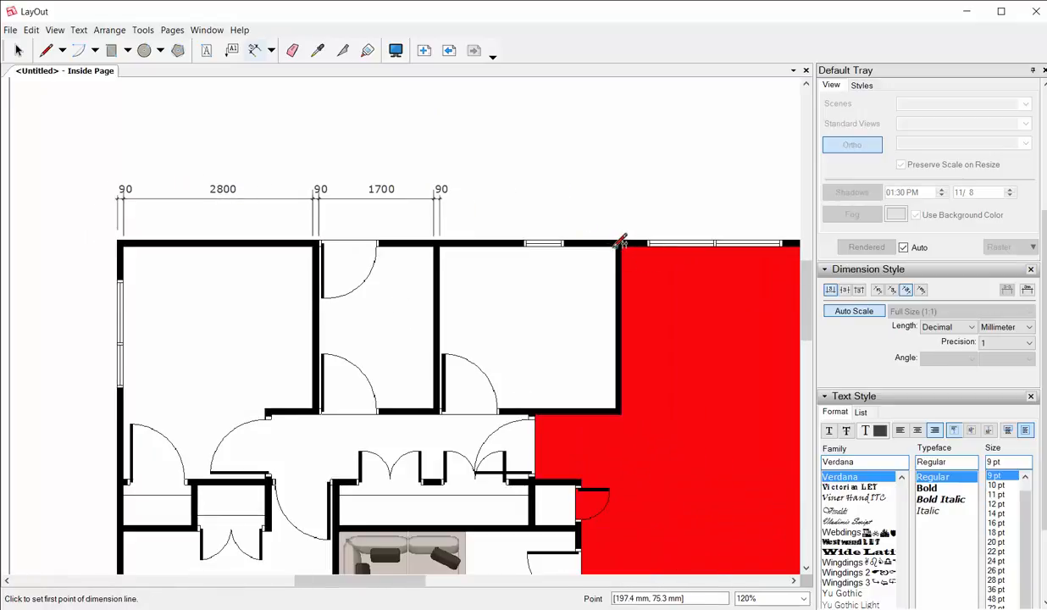
pyautogui.doubleClick(616, 244)
pyautogui.doubleClick(622, 244)
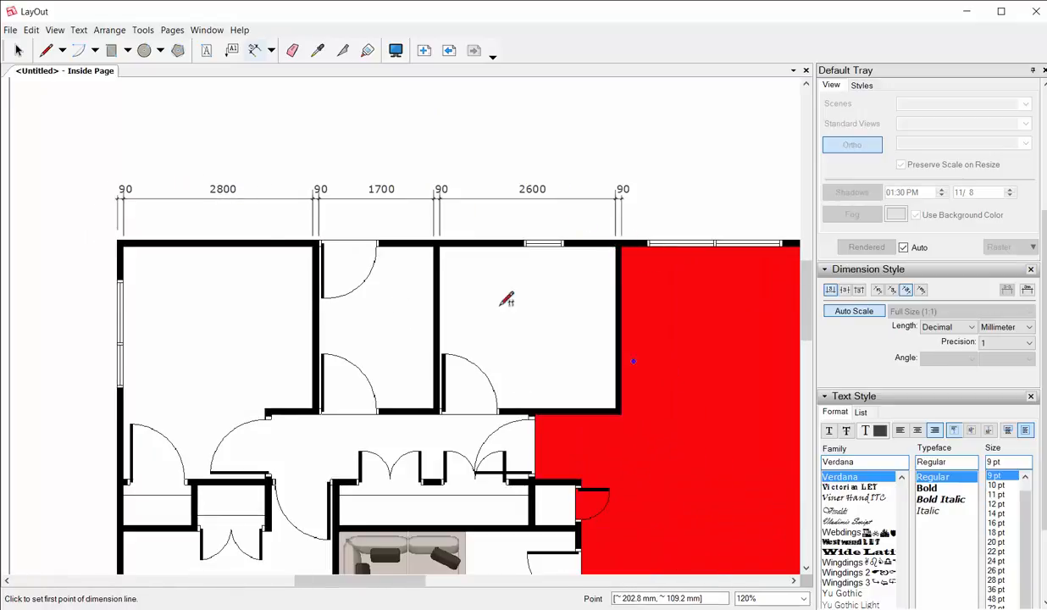
pyautogui.click(120, 245)
pyautogui.scroll(-3, 70, 197)
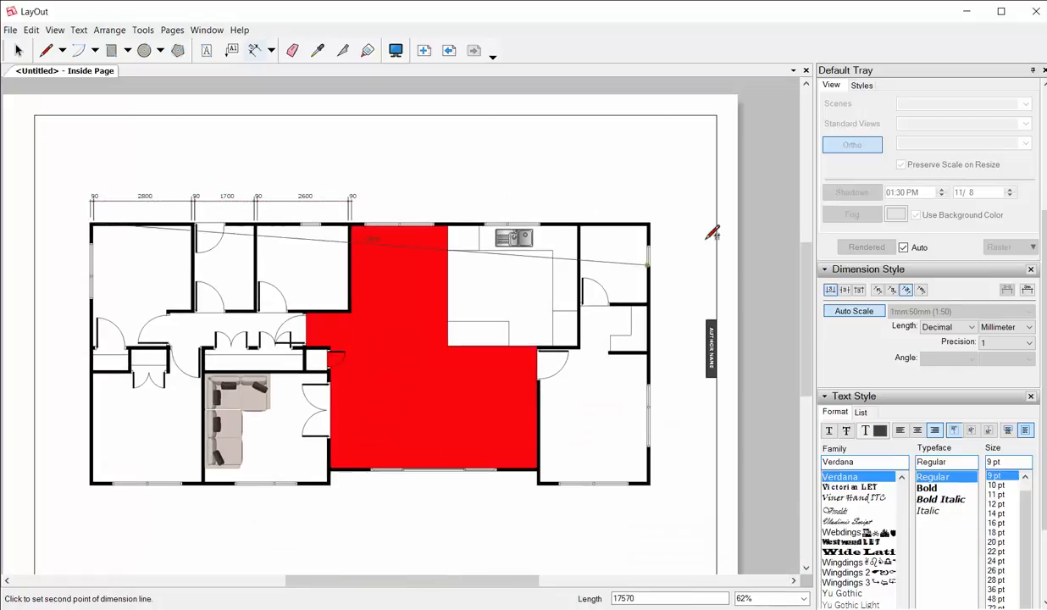
pyautogui.click(651, 222)
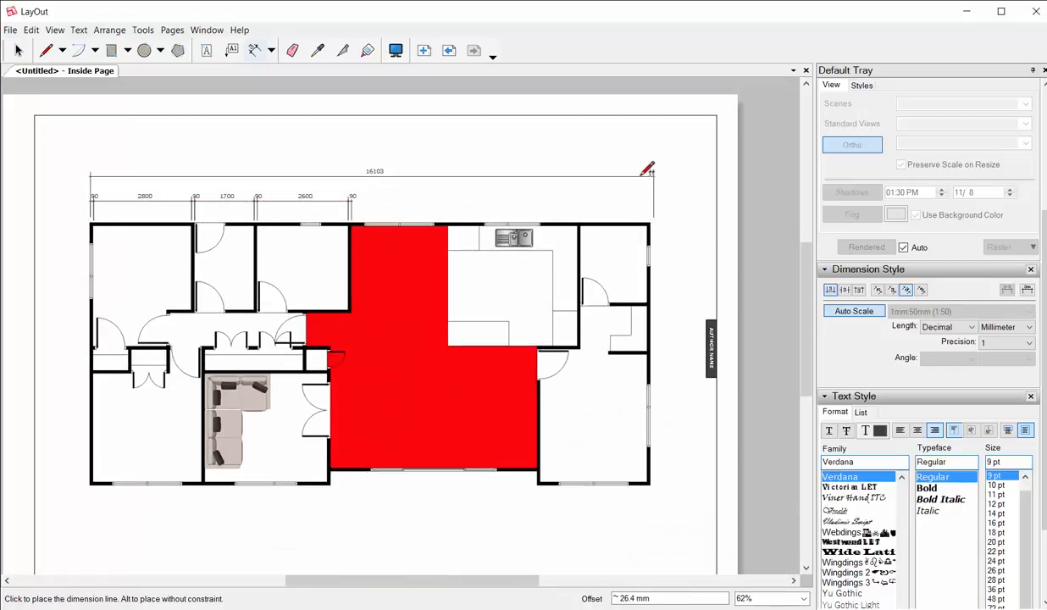
pyautogui.press('Escape')
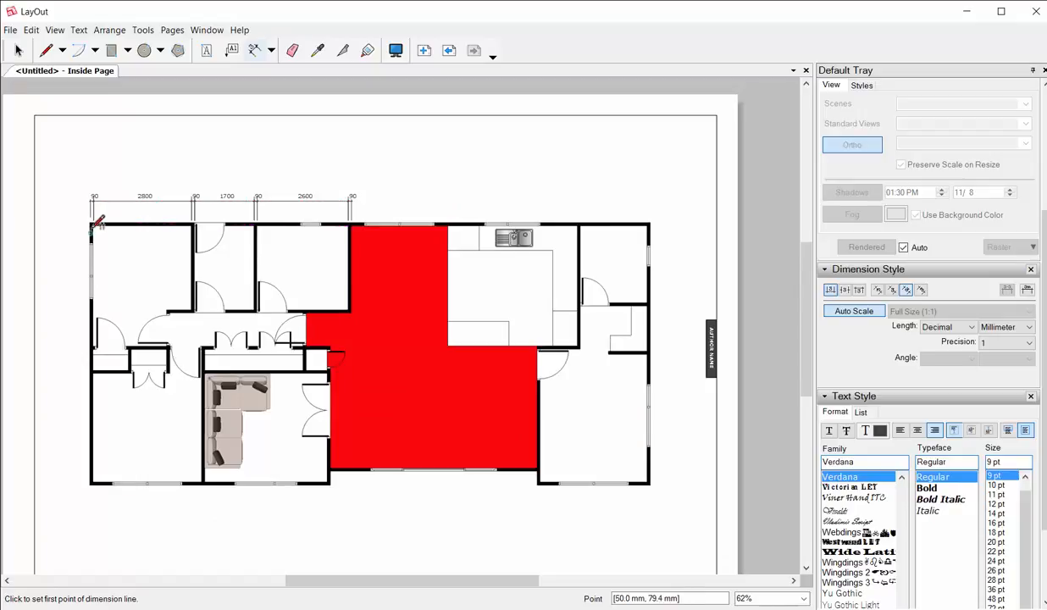
# Dimension the plan's overall width between its outer upper corners, placing the line above the room dimension chain
pyautogui.click(90, 223)
pyautogui.click(651, 223)
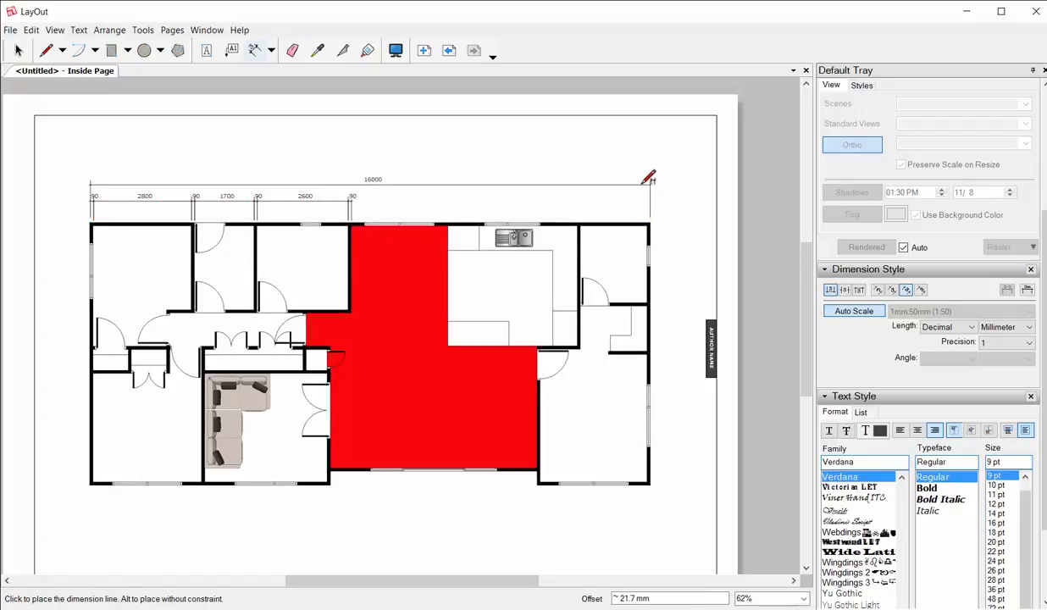
pyautogui.click(644, 183)
pyautogui.press('space')
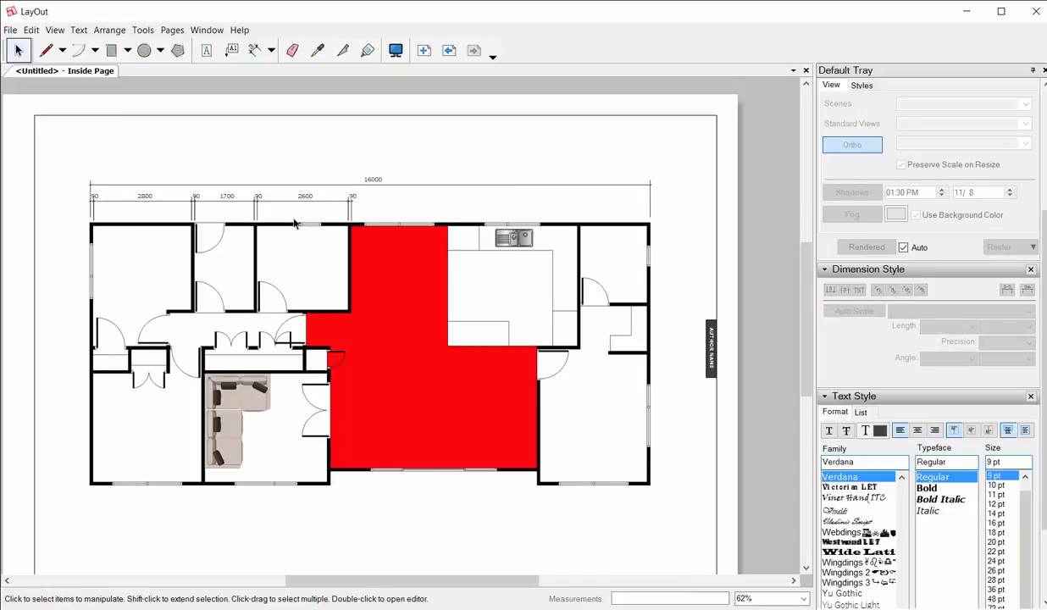
# Measure the opening of the third room's lower door between its jambs with the linear dimension tool
pyautogui.moveTo(295, 222); pyautogui.dragTo(346, 149, button='middle')
pyautogui.click(254, 50)
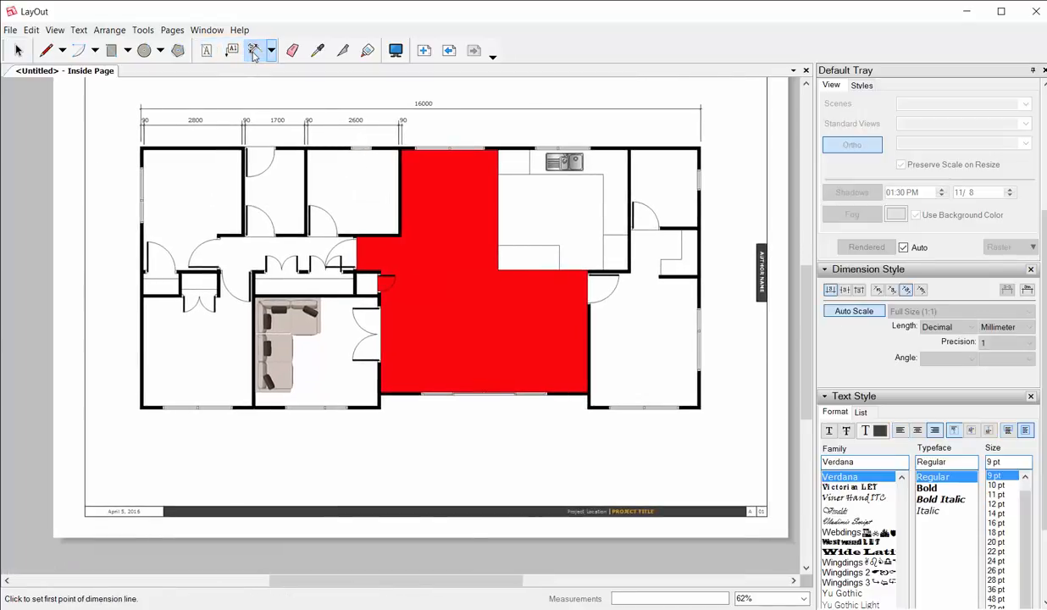
pyautogui.scroll(8, 309, 237)
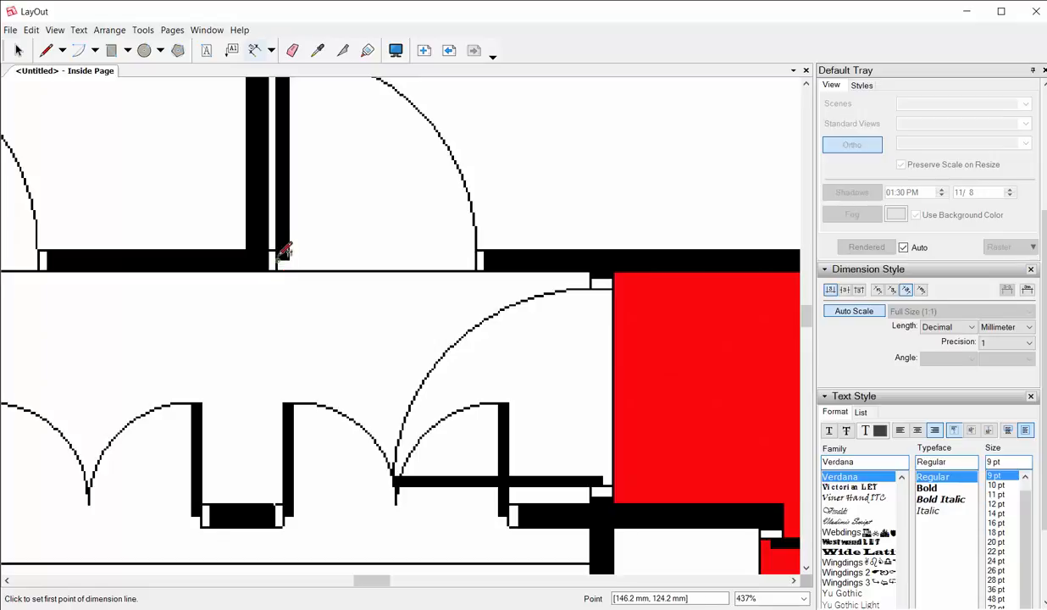
pyautogui.click(273, 260)
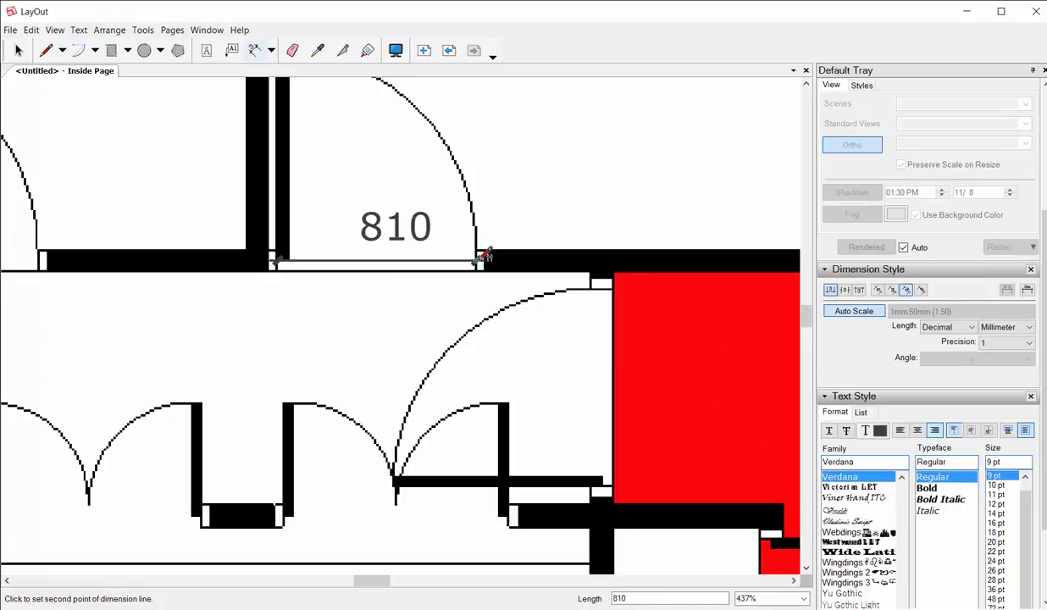
# Add a text label reading "810" inside the swing of the third room's lower door
pyautogui.click(206, 50)
pyautogui.click(333, 185)
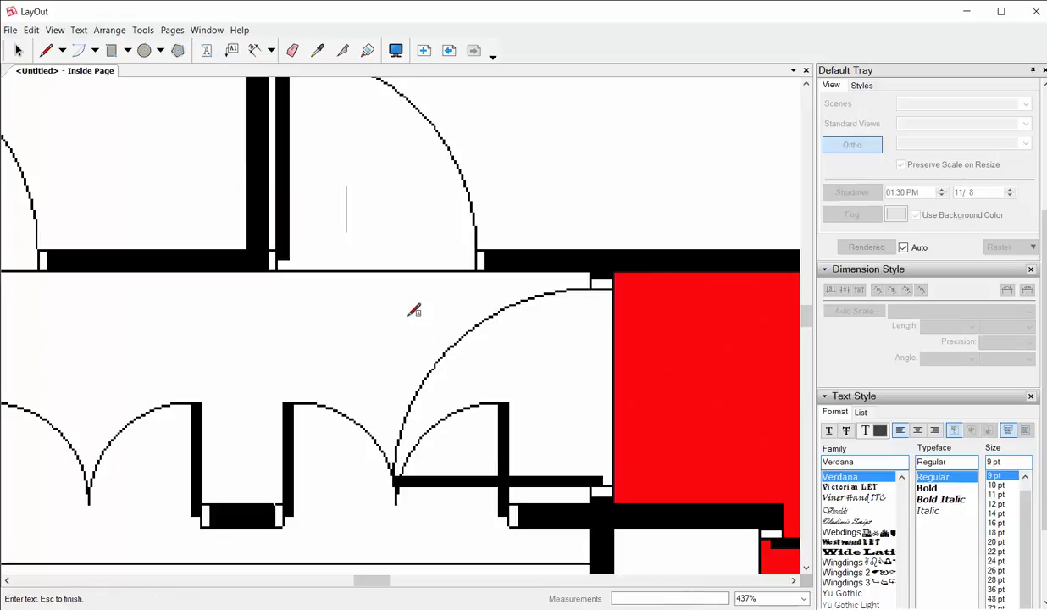
pyautogui.write('810')
pyautogui.press('Escape')
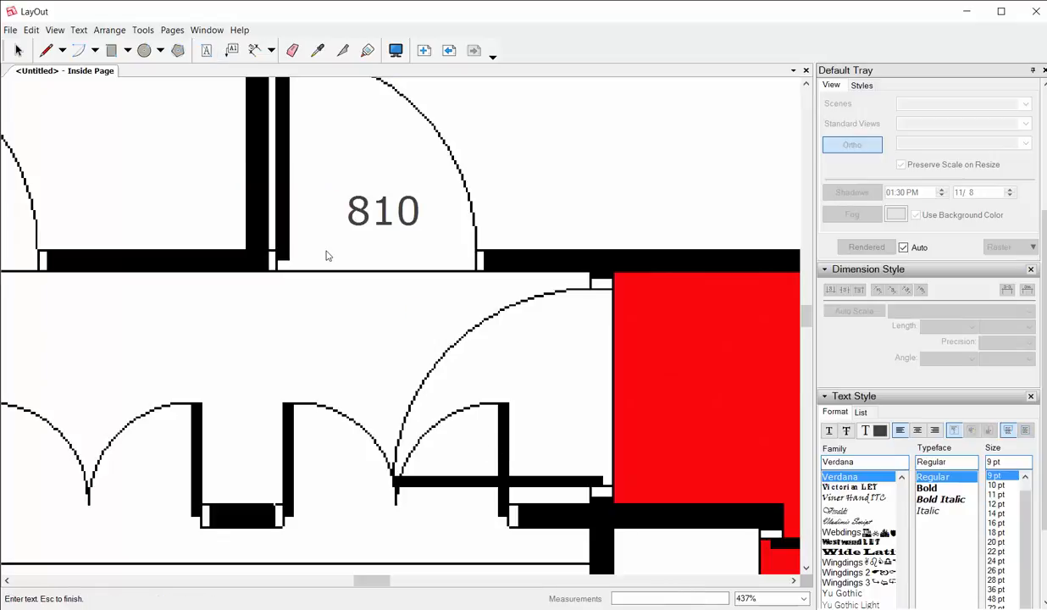
# Rotate the "810" label to read vertically and position it alongside the third room's door leaf
pyautogui.press('space')
pyautogui.click(378, 211)
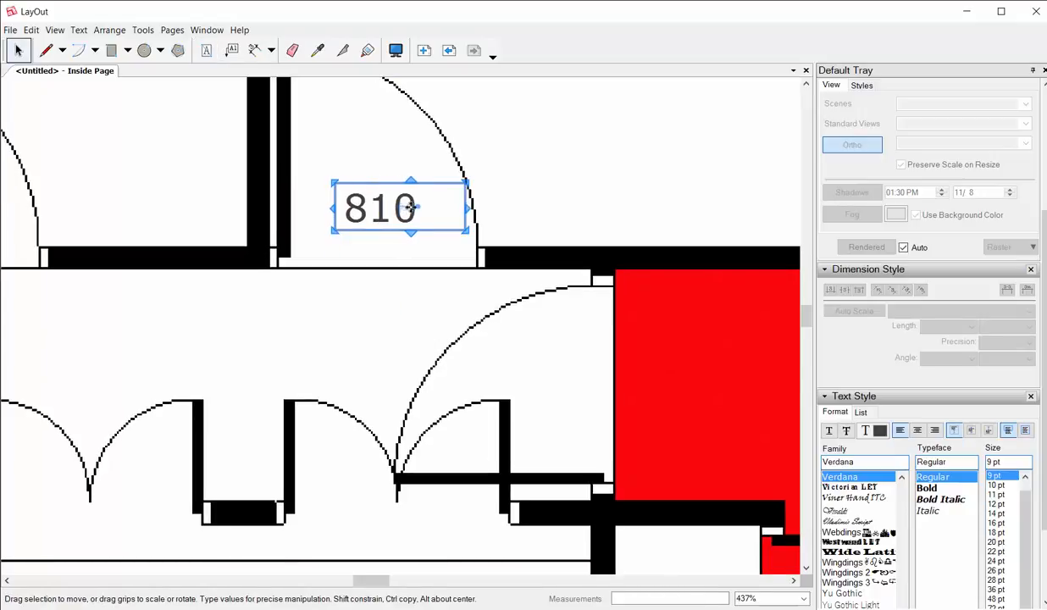
pyautogui.moveTo(409, 204); pyautogui.dragTo(403, 177)
pyautogui.moveTo(400, 246); pyautogui.dragTo(323, 196)
pyautogui.click(402, 376)
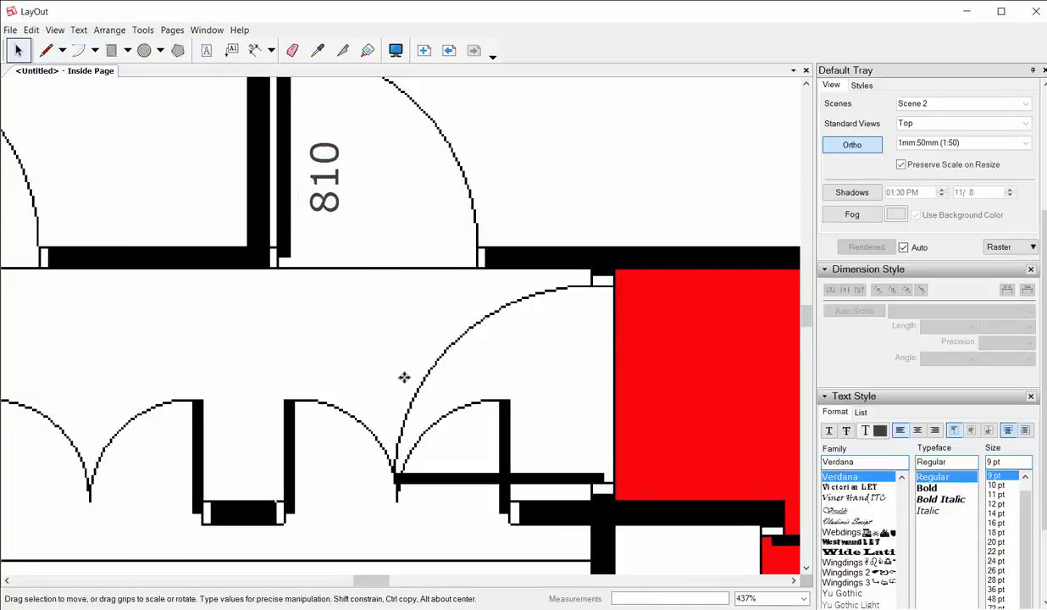
pyautogui.scroll(-5, 427, 271)
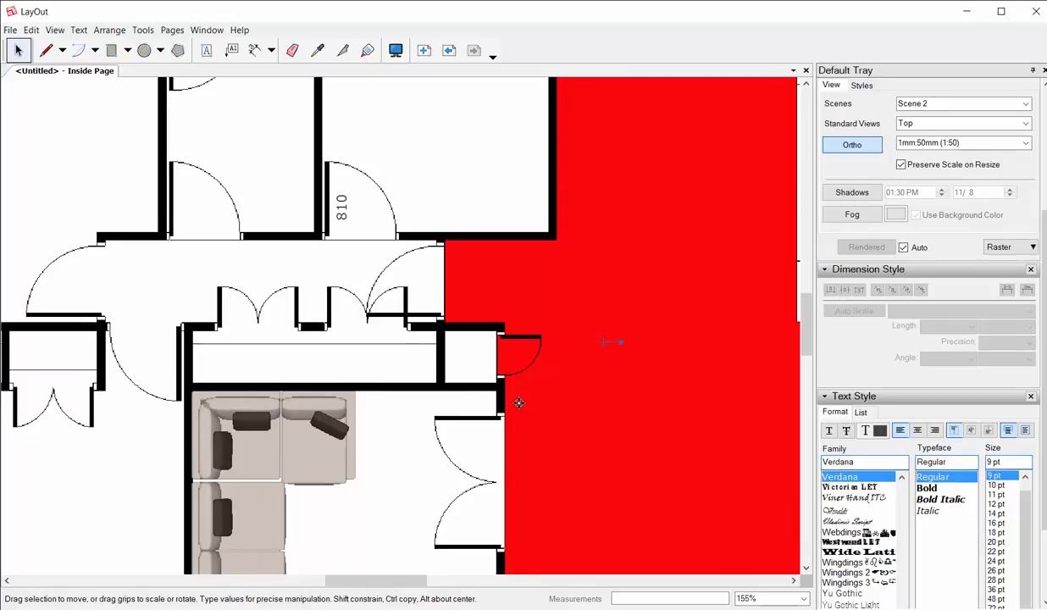
pyautogui.scroll(-4, 335, 286)
pyautogui.moveTo(395, 232); pyautogui.dragTo(390, 300, button='middle')
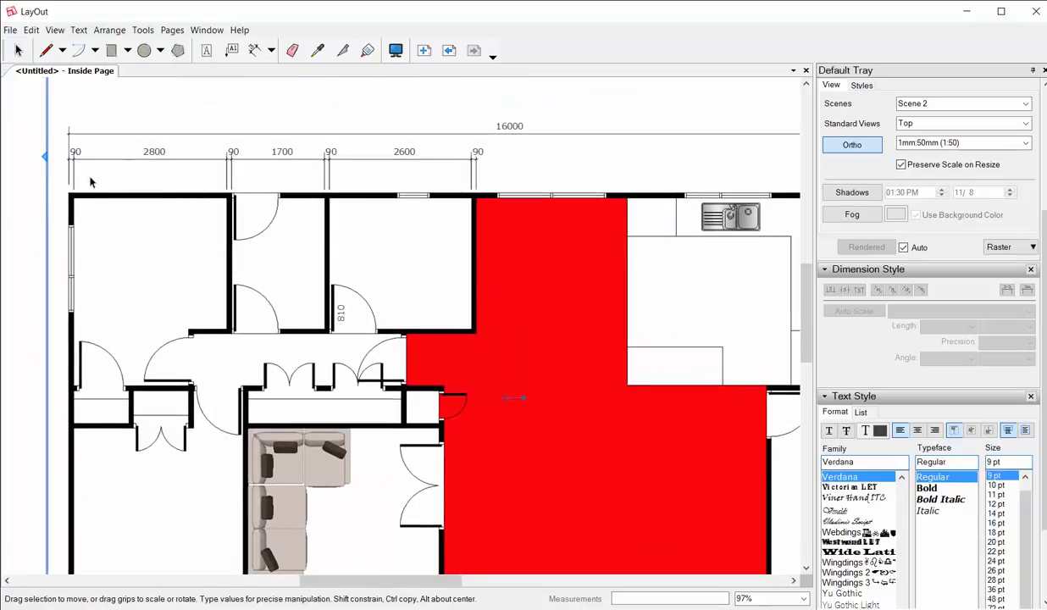
pyautogui.scroll(8, 91, 182)
pyautogui.moveTo(155, 207); pyautogui.dragTo(188, 276, button='middle')
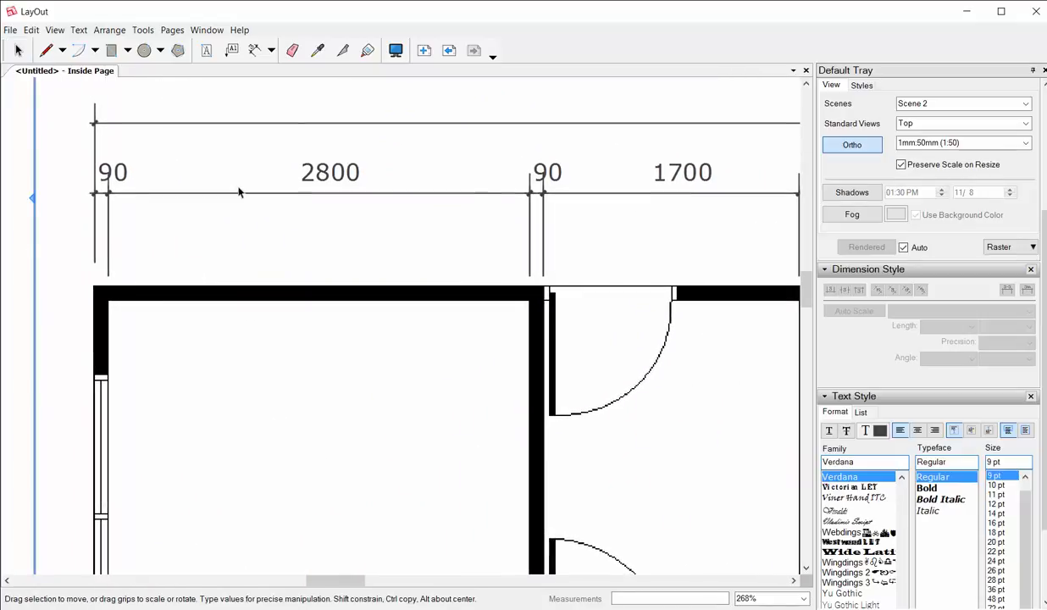
pyautogui.scroll(-4, 239, 193)
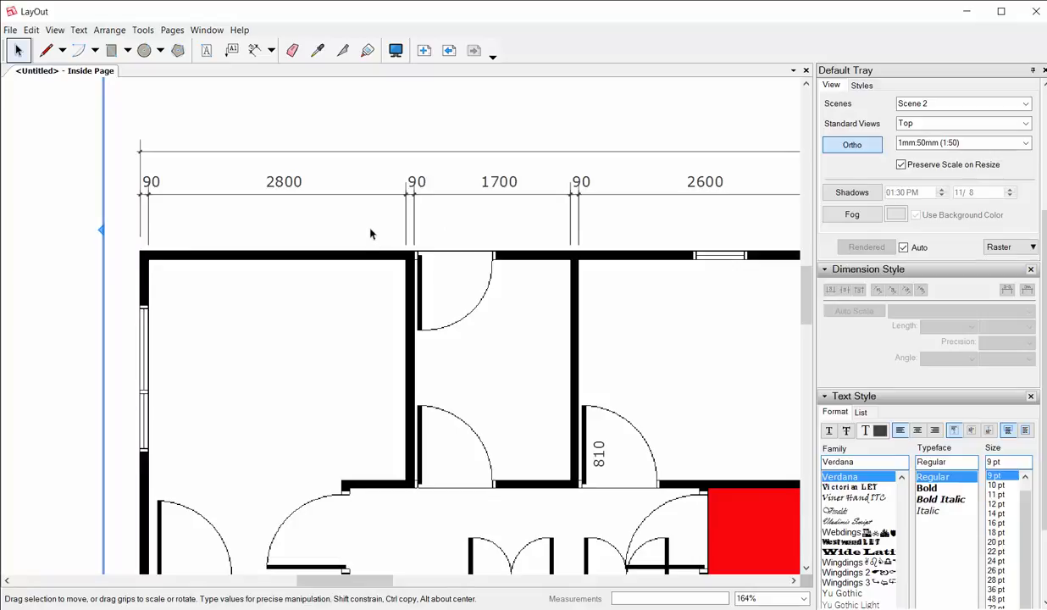
# Shorten both extension lines of the first room's 2800 width dimension so they stop well above the wall
pyautogui.scroll(3, 161, 220)
pyautogui.click(167, 177)
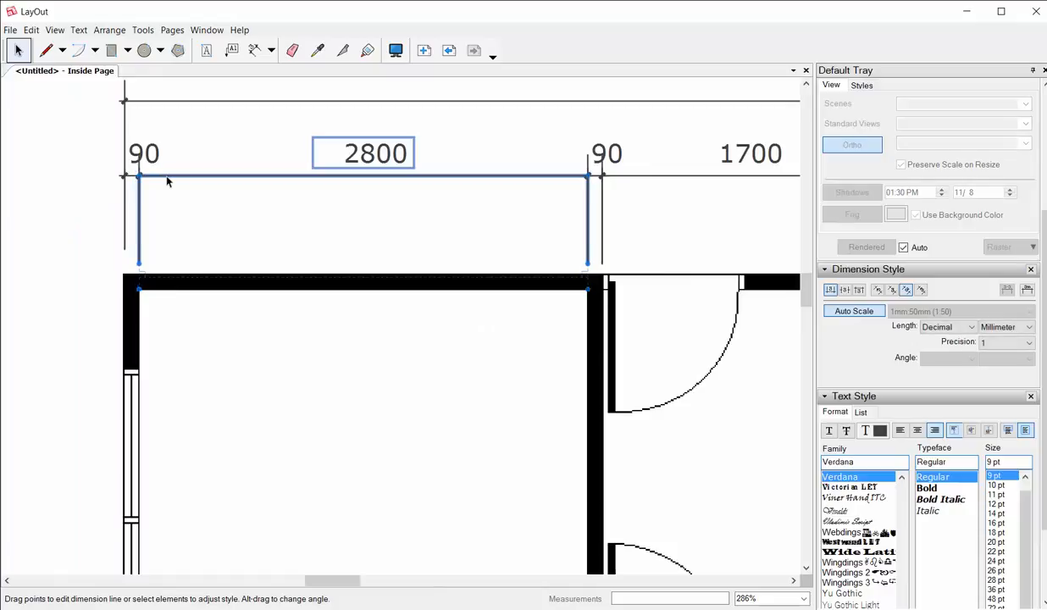
pyautogui.moveTo(139, 262); pyautogui.dragTo(140, 212)
pyautogui.moveTo(587, 263); pyautogui.dragTo(251, 206)
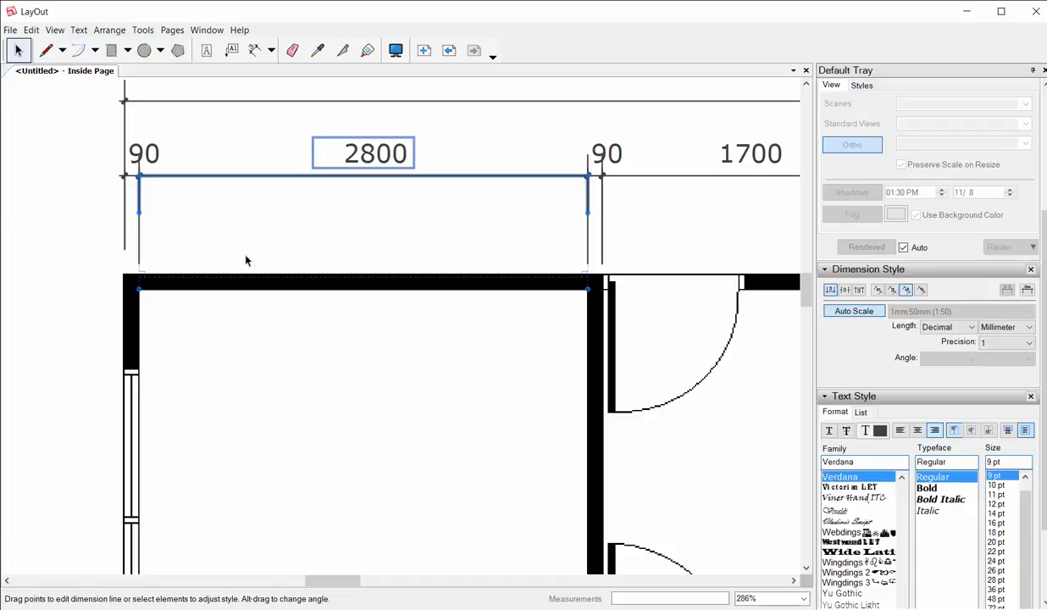
pyautogui.press('Escape')
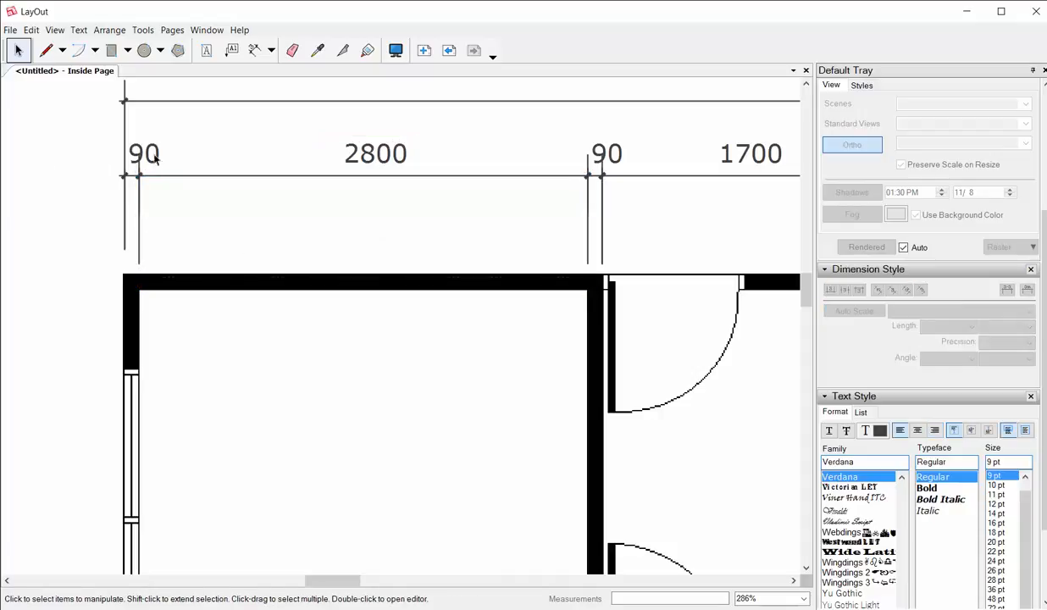
# Shorten both extension lines of the outer-left wall thickness dimension to match the neighbouring room dimension
pyautogui.click(144, 155)
pyautogui.moveTo(136, 262); pyautogui.dragTo(141, 220)
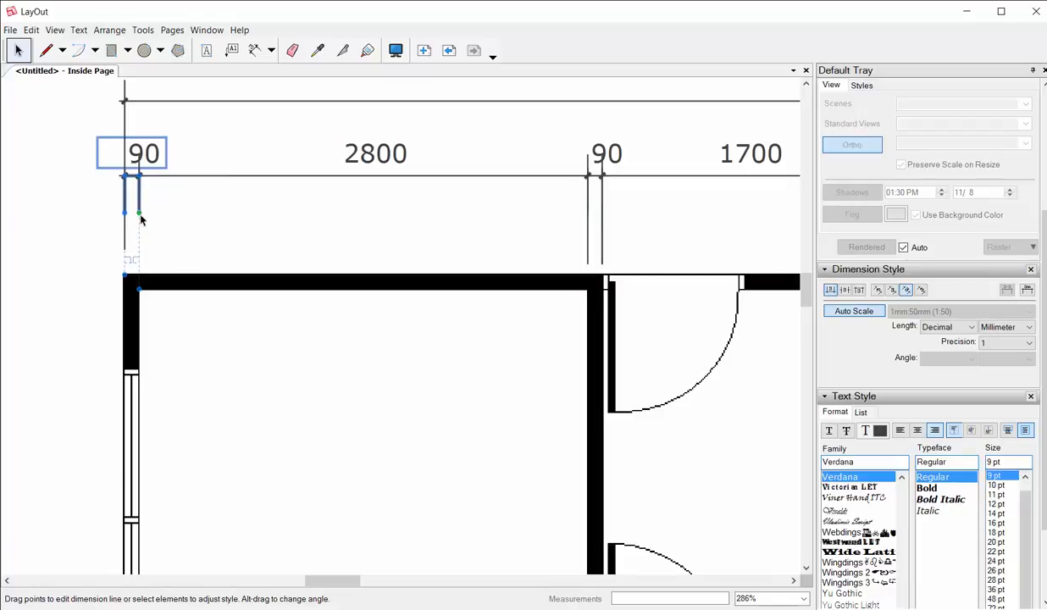
pyautogui.click(69, 174)
pyautogui.click(51, 167)
# Shorten the left extension line of the overall width dimension to align with the ends of the room chain's shortened lines
pyautogui.scroll(-1, 186, 175)
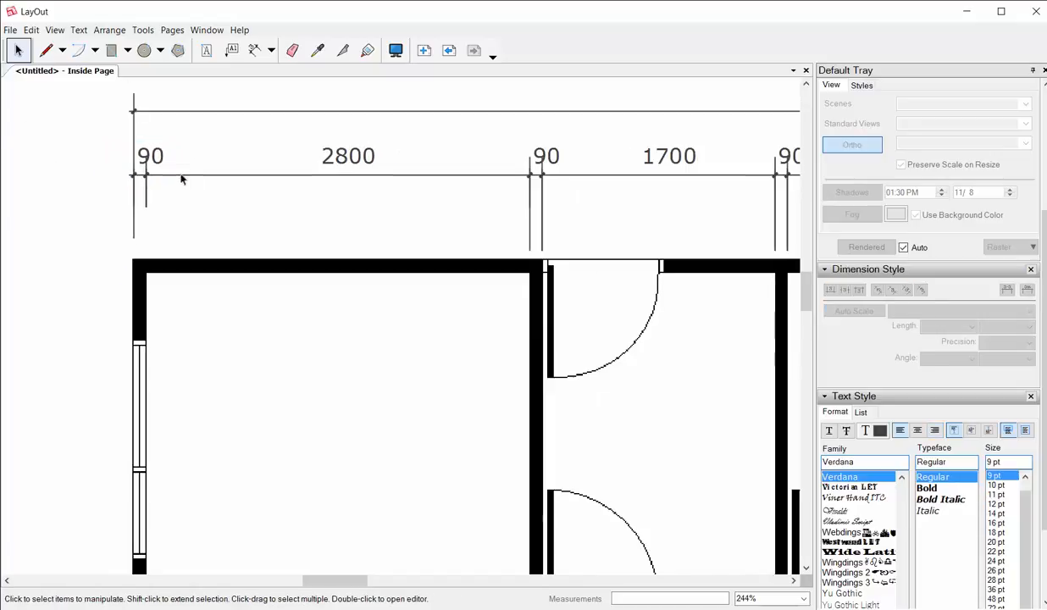
pyautogui.click(208, 111)
pyautogui.doubleClick(207, 111)
pyautogui.moveTo(130, 237); pyautogui.dragTo(133, 212)
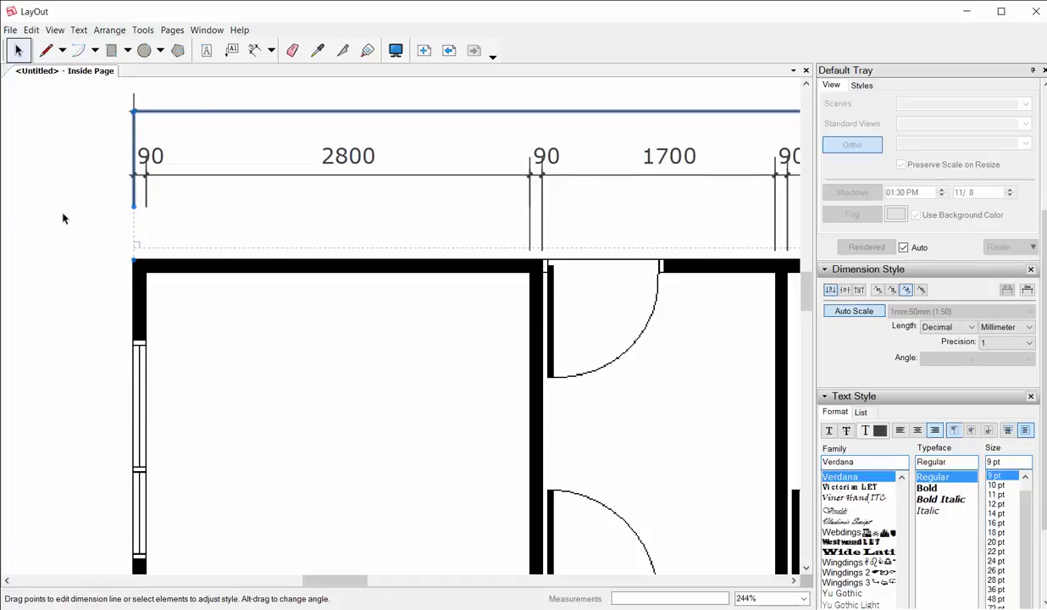
pyautogui.click(34, 183)
# Move the outer-left wall's 90 dimension text upward so it clears the extension line
pyautogui.scroll(-3, 34, 182)
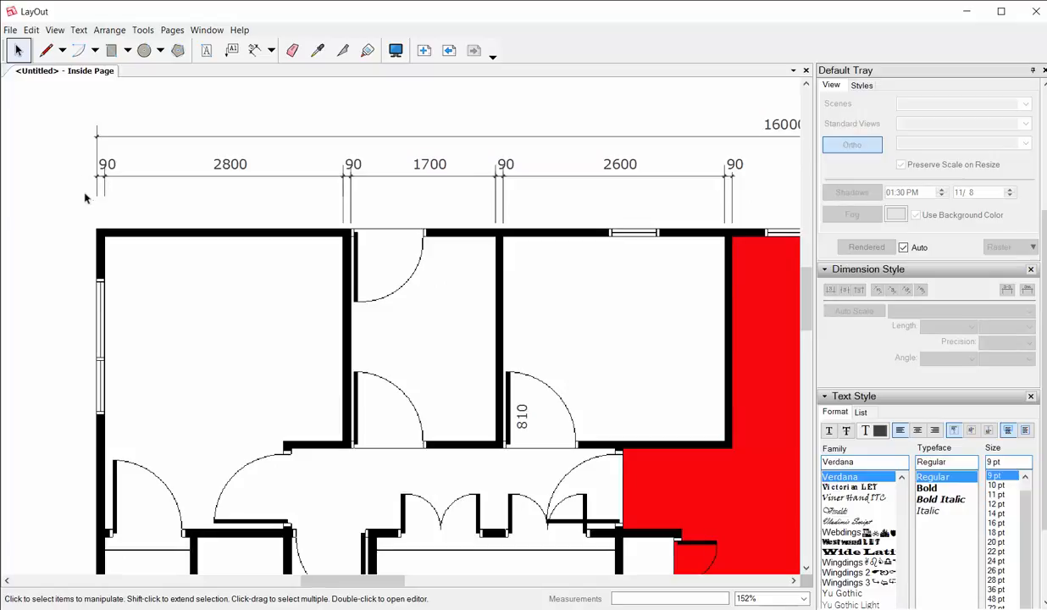
pyautogui.scroll(10, 148, 174)
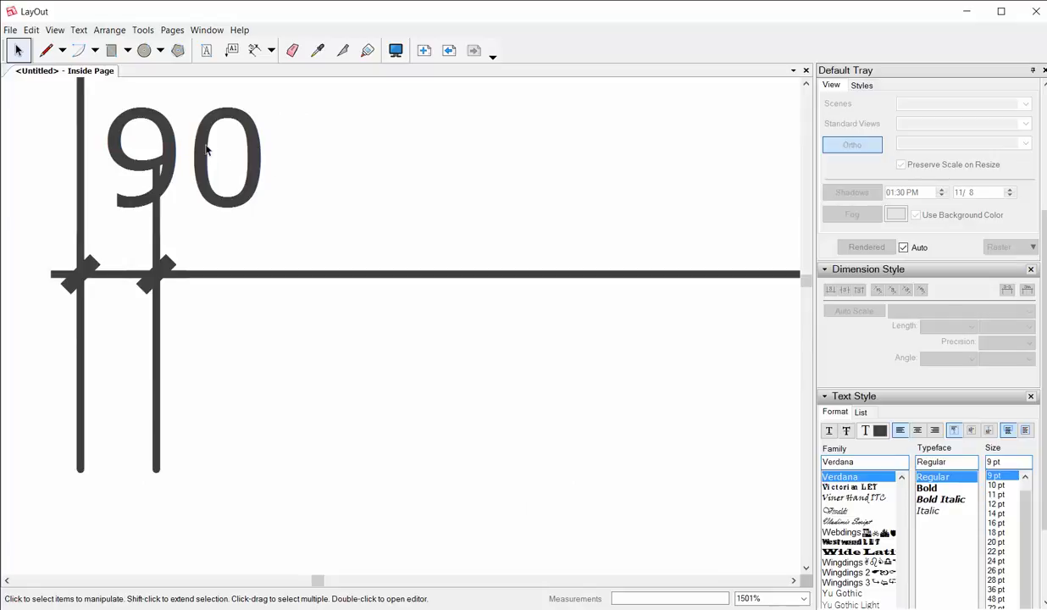
pyautogui.click(196, 174)
pyautogui.moveTo(196, 173); pyautogui.dragTo(264, 349, button='middle')
pyautogui.moveTo(263, 317); pyautogui.dragTo(253, 257)
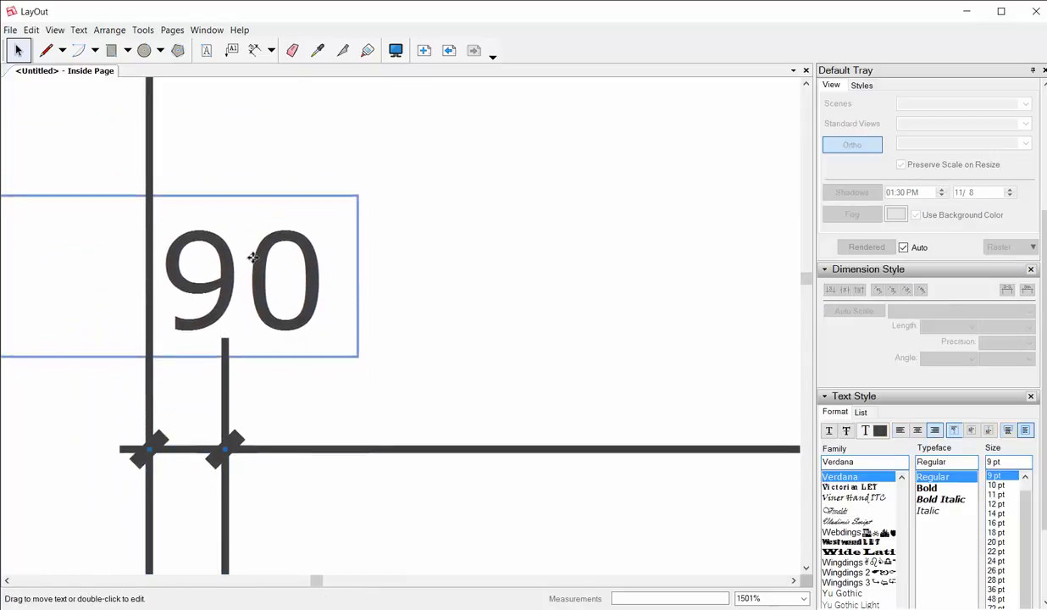
pyautogui.click(570, 319)
# Raise the 90 text between the first and second rooms clear of its lines, and shorten that dimension's extension lines
pyautogui.scroll(-5, 242, 245)
pyautogui.scroll(-2, 238, 234)
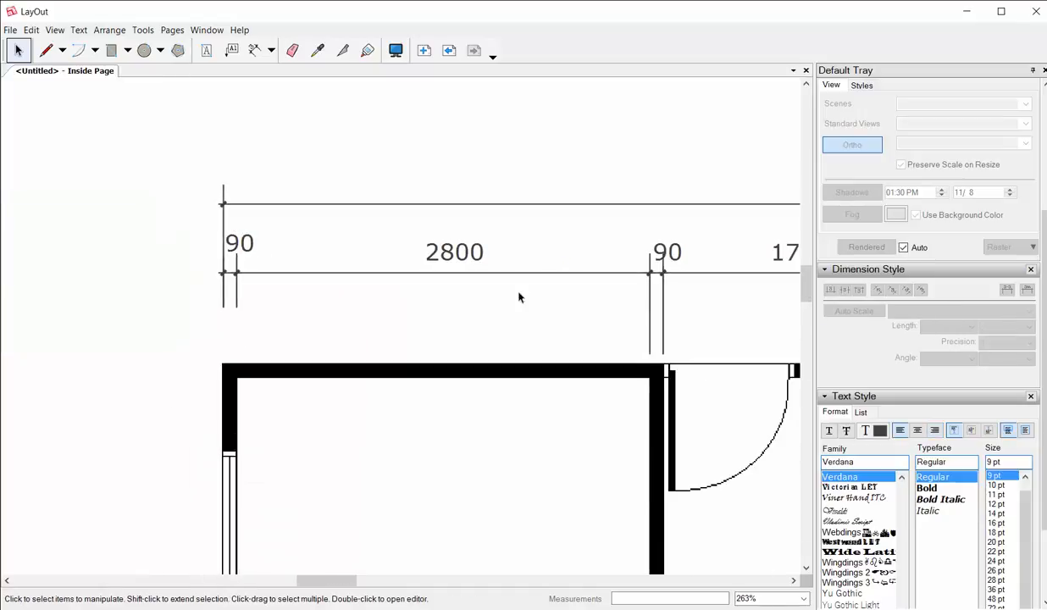
pyautogui.moveTo(596, 303); pyautogui.dragTo(377, 282, button='middle')
pyautogui.scroll(3, 432, 227)
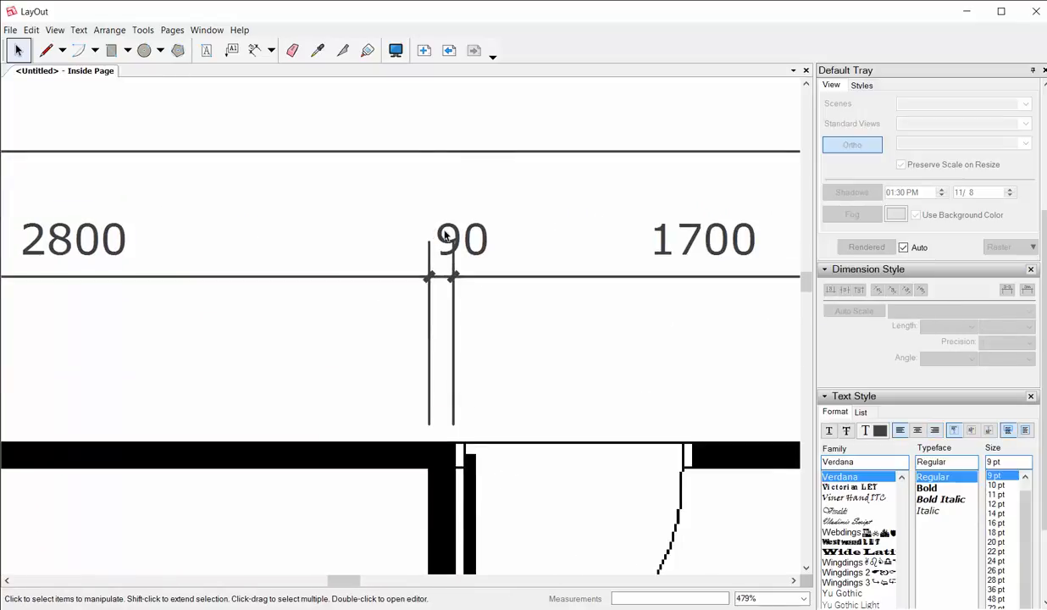
pyautogui.click(433, 230)
pyautogui.moveTo(440, 231); pyautogui.dragTo(417, 209)
pyautogui.moveTo(427, 423); pyautogui.dragTo(422, 315)
pyautogui.moveTo(455, 426); pyautogui.dragTo(417, 329)
pyautogui.scroll(-1, 203, 305)
pyautogui.scroll(-2, 203, 305)
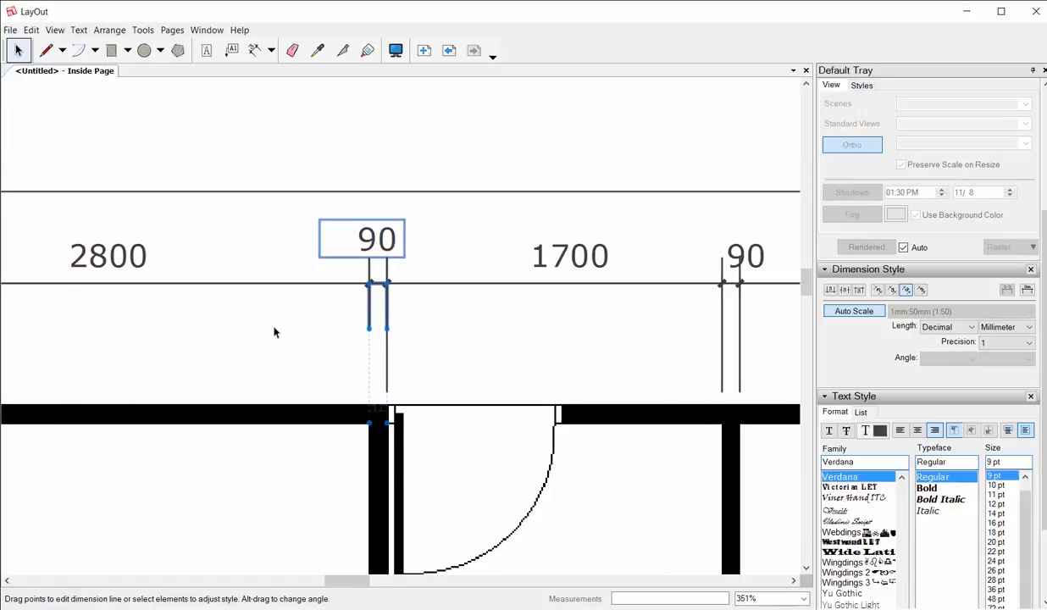
pyautogui.click(275, 334)
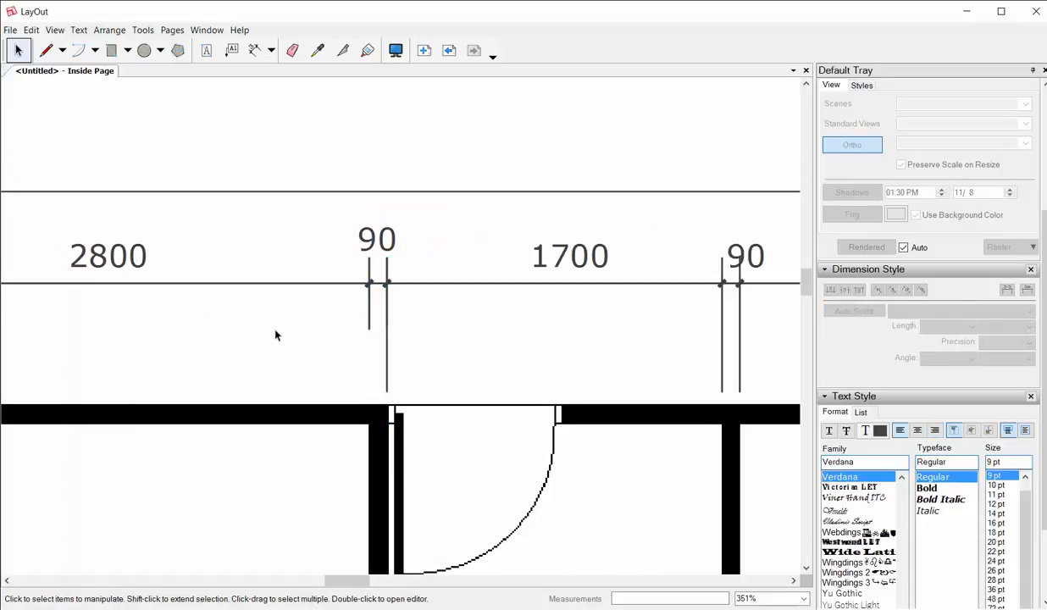
# Shorten both extension lines of the second room's 1700 width dimension to match the adjacent wall dimension
pyautogui.click(534, 261)
pyautogui.moveTo(384, 394); pyautogui.dragTo(372, 327)
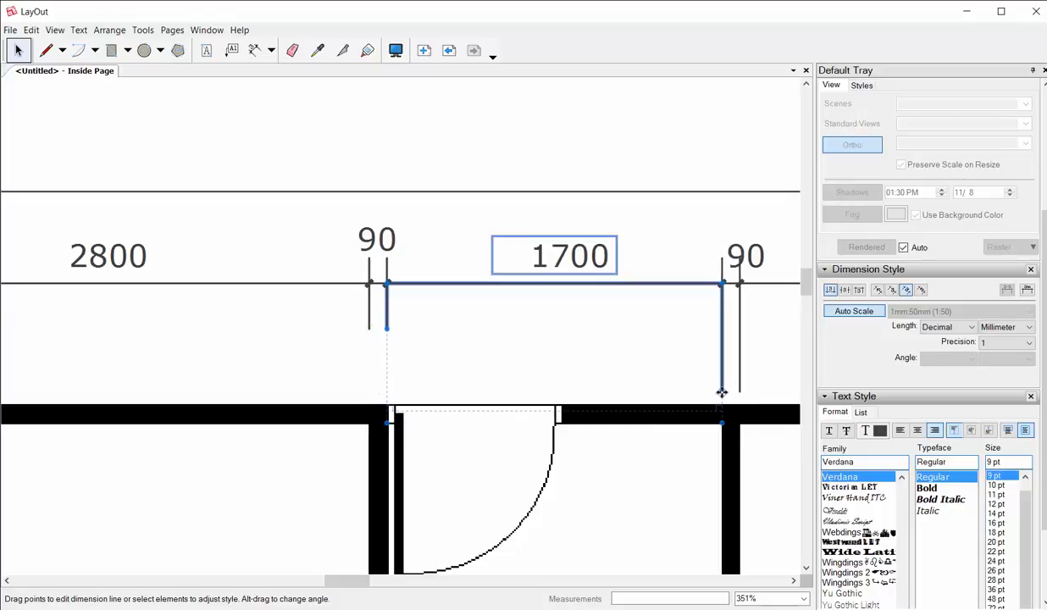
pyautogui.moveTo(720, 391); pyautogui.dragTo(387, 328)
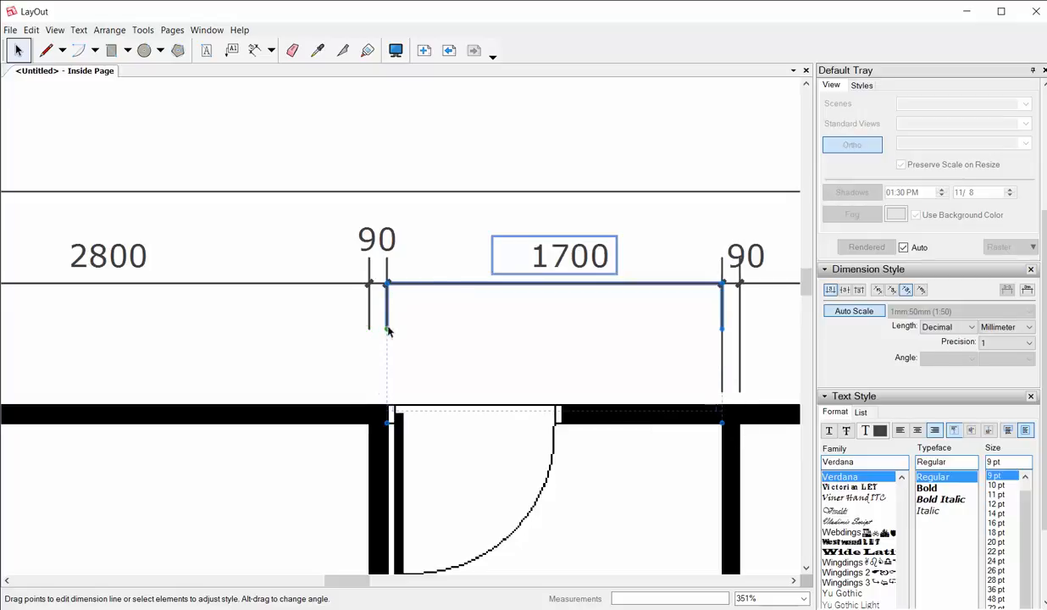
pyautogui.click(523, 390)
# Try to frame the plan and its dimensions with a white-filled rectangle, and undo it
pyautogui.scroll(-4, 402, 230)
pyautogui.moveTo(393, 271); pyautogui.dragTo(246, 227, button='middle')
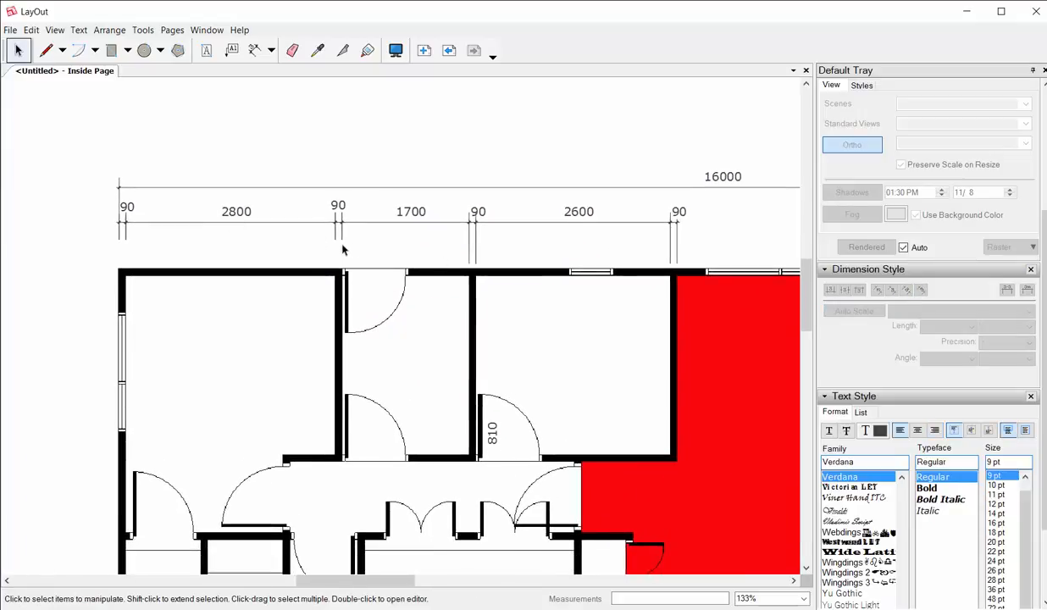
pyautogui.scroll(-2, 343, 248)
pyautogui.moveTo(407, 268); pyautogui.dragTo(373, 258, button='middle')
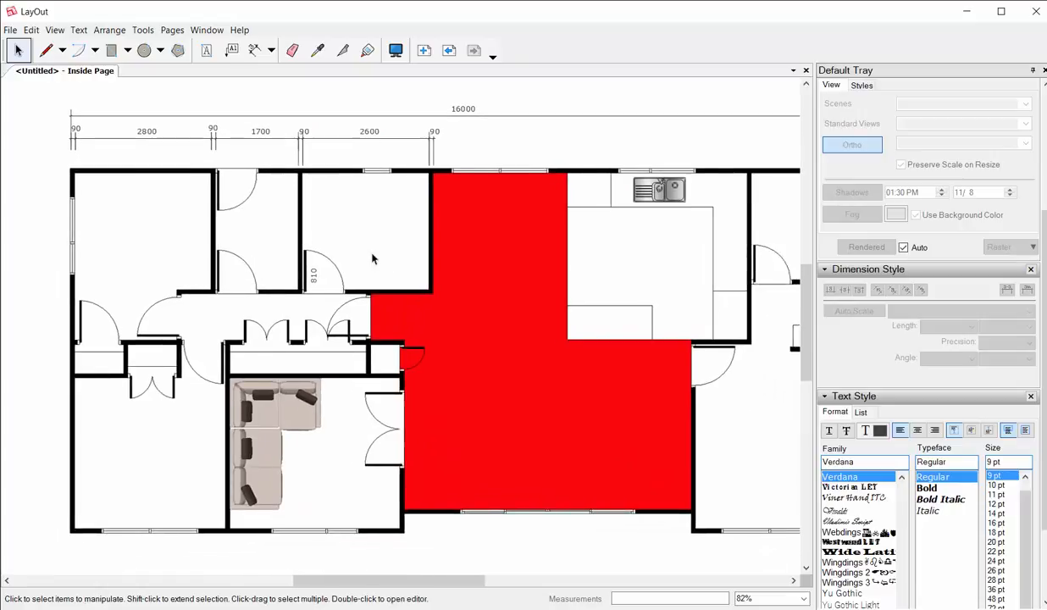
pyautogui.scroll(-1, 372, 258)
pyautogui.moveTo(534, 296); pyautogui.dragTo(494, 286, button='middle')
pyautogui.scroll(-2, 494, 286)
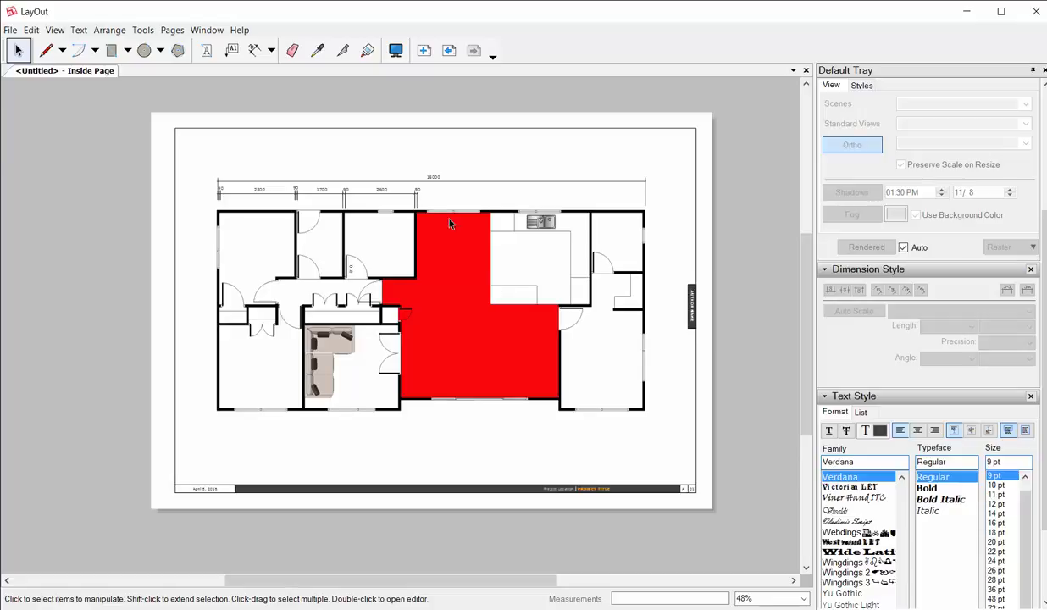
pyautogui.click(111, 50)
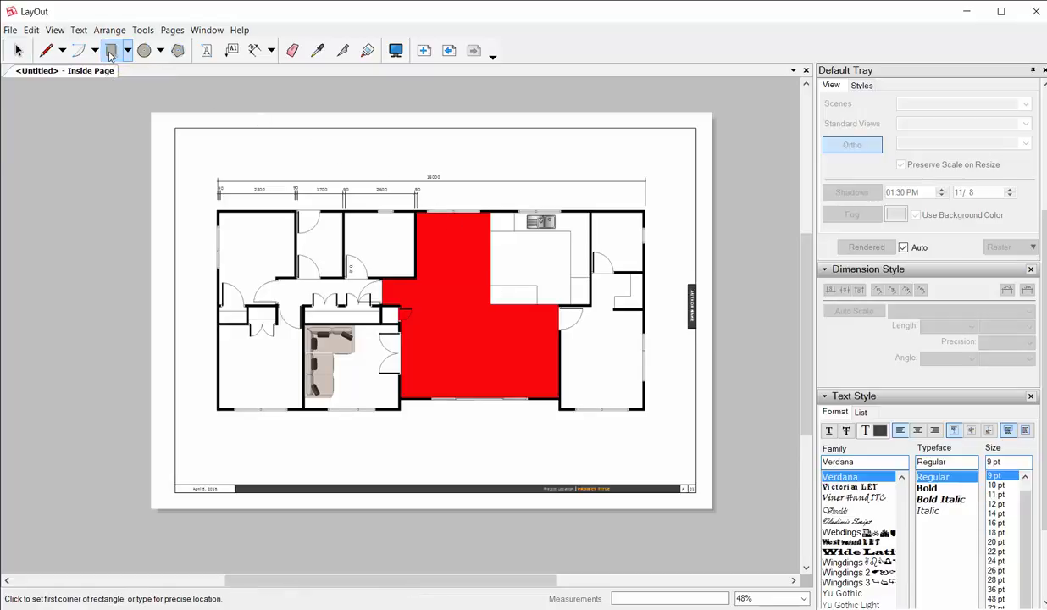
pyautogui.scroll(5, 900, 327)
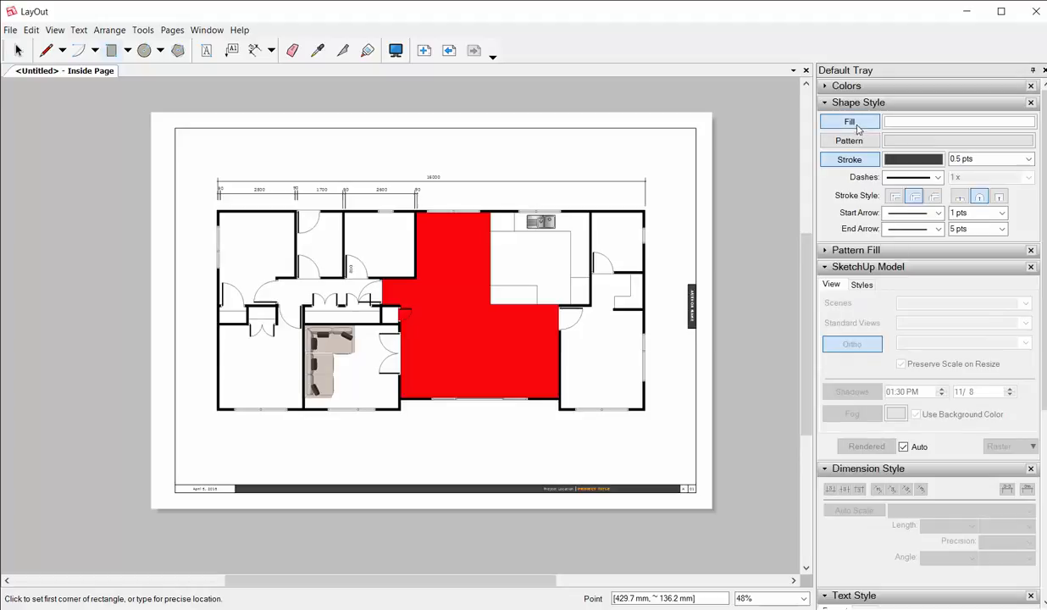
pyautogui.click(207, 152)
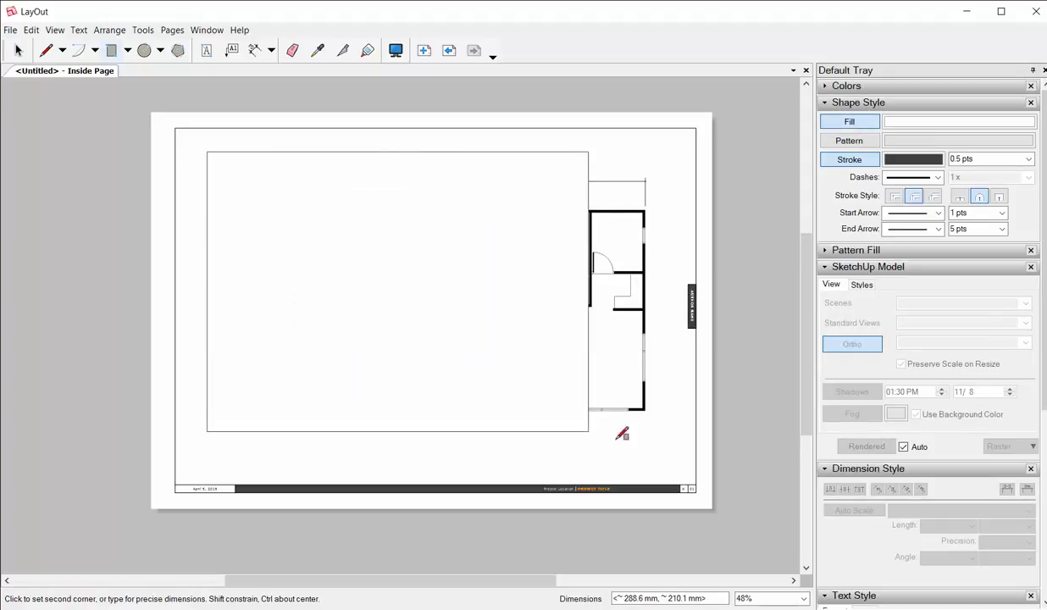
pyautogui.click(668, 438)
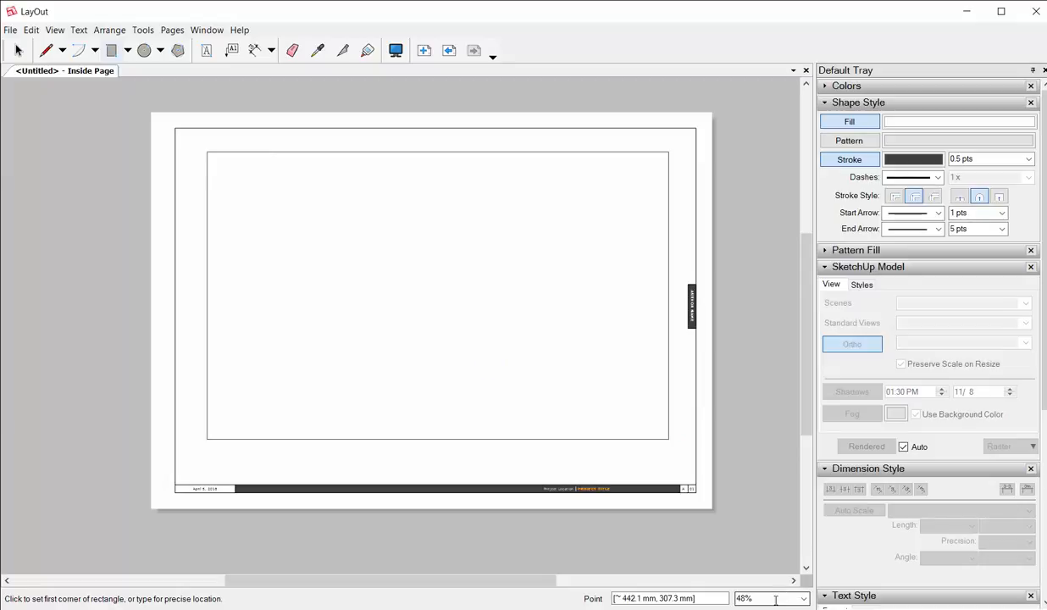
pyautogui.hotkey('ctrl', 'z')
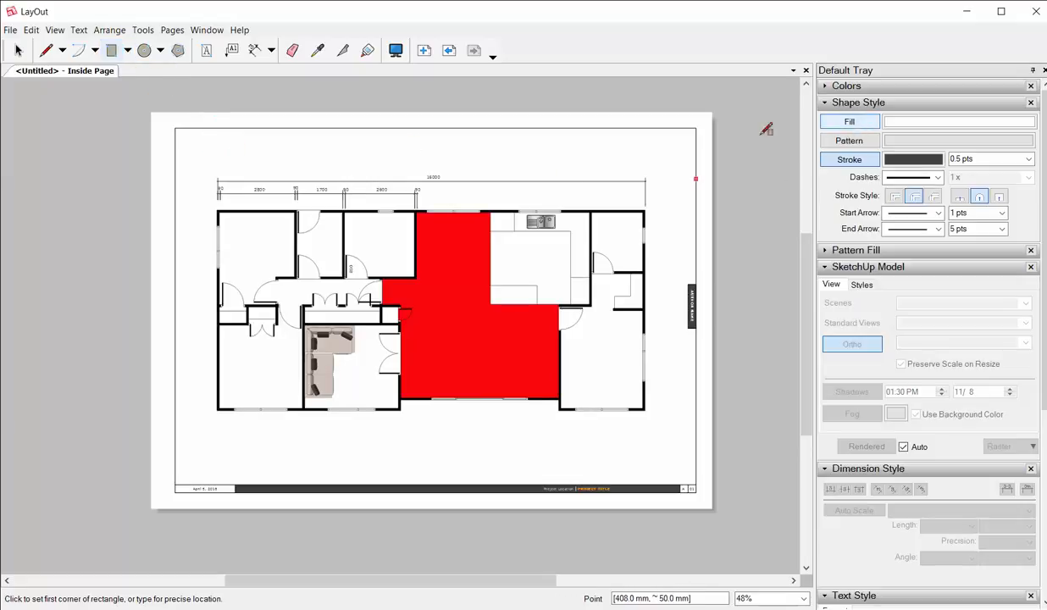
# Draw a rectangular frame around the plan and its dimensions with the fill turned off and a 0.5 pt stroke
pyautogui.click(207, 154)
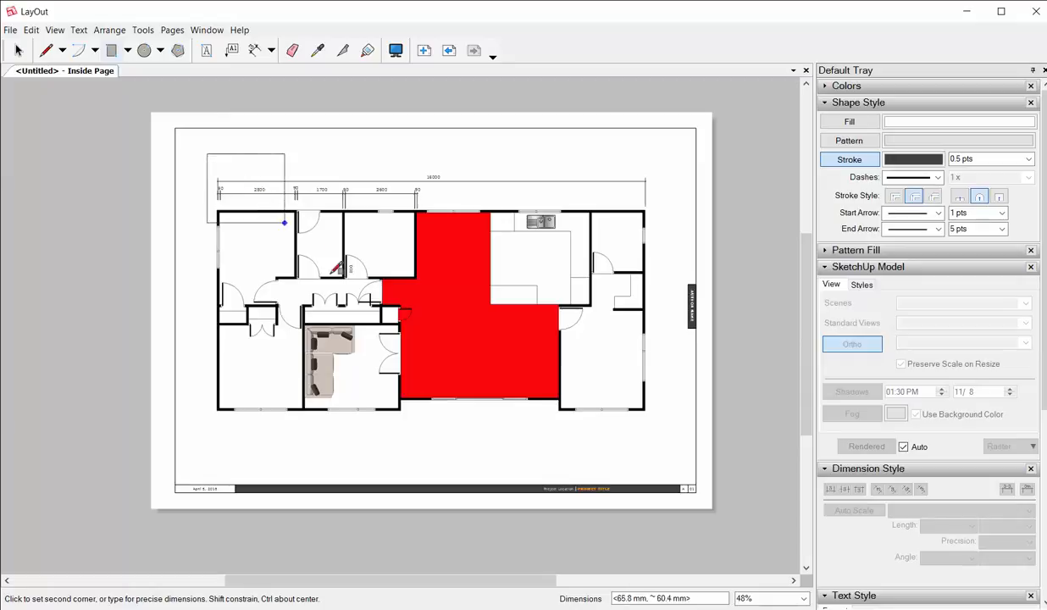
pyautogui.click(655, 441)
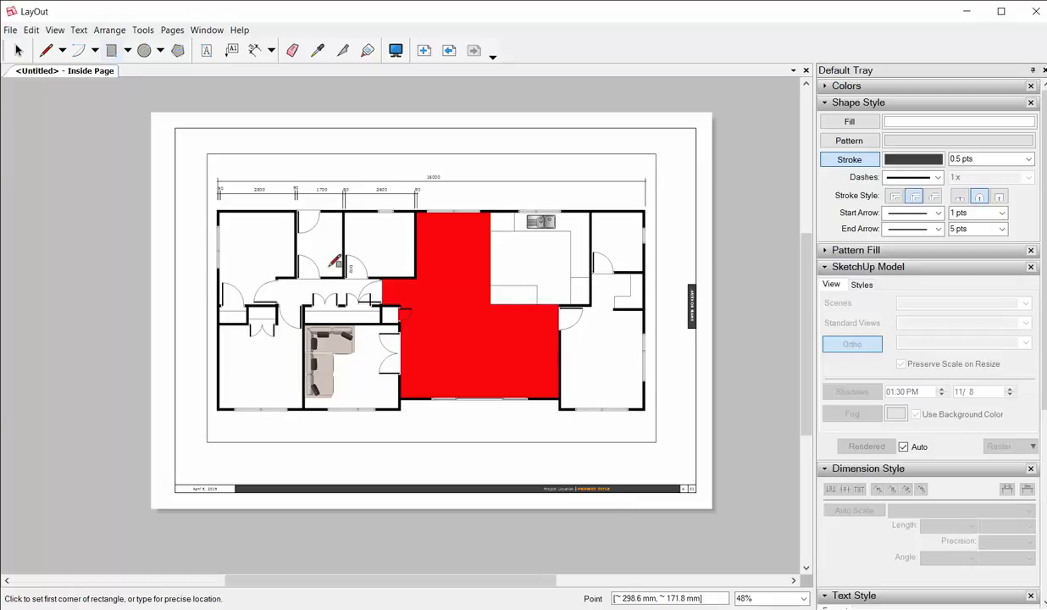
pyautogui.click(18, 50)
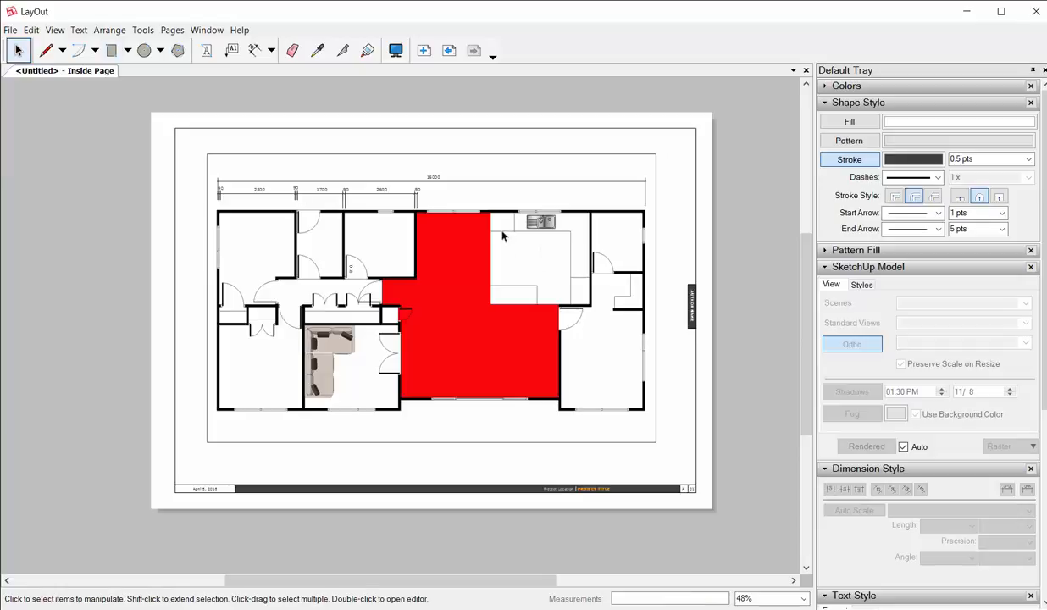
pyautogui.scroll(1, 503, 236)
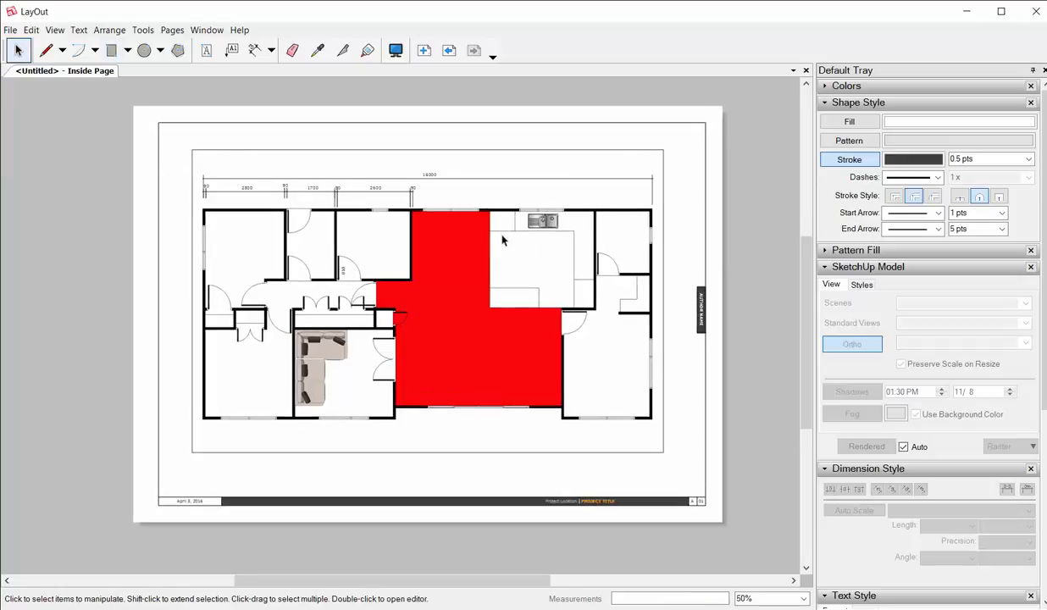
# Start a PDF export of the document to the Desktop with the file name "Exercise 6"
pyautogui.click(13, 32)
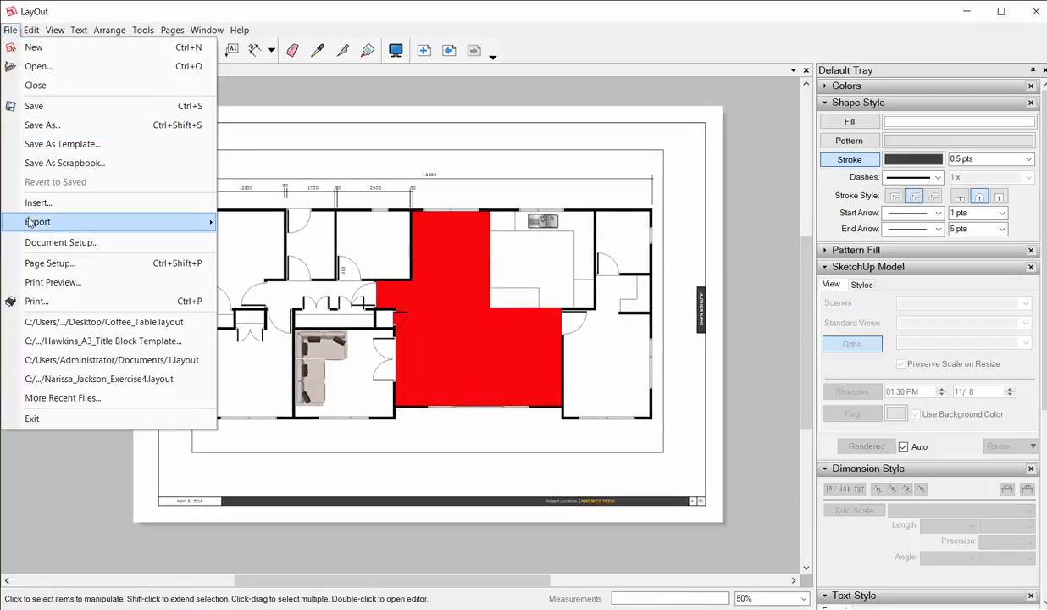
pyautogui.moveTo(30, 224)
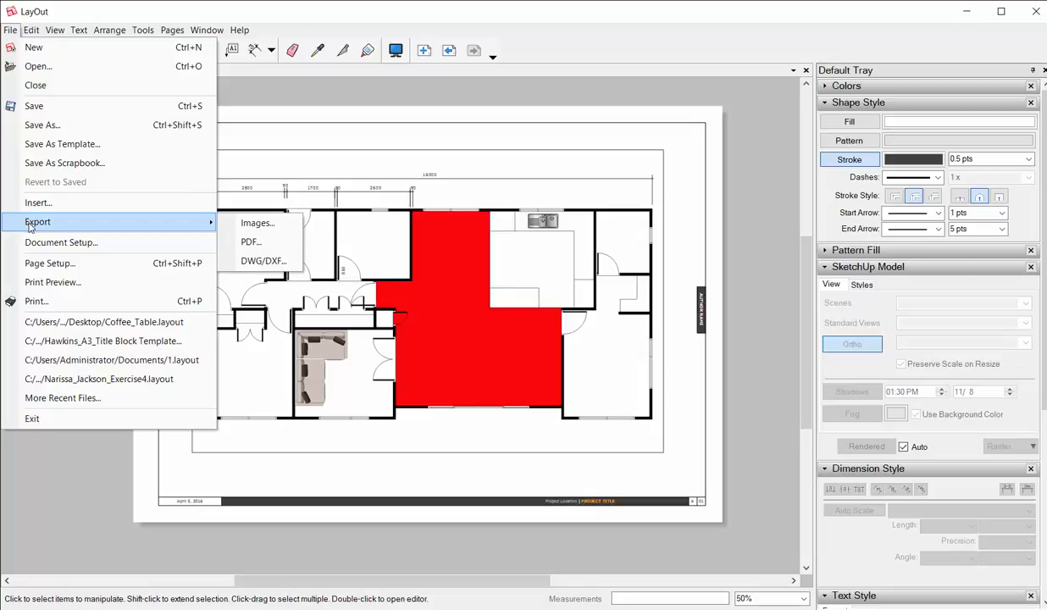
pyautogui.click(259, 244)
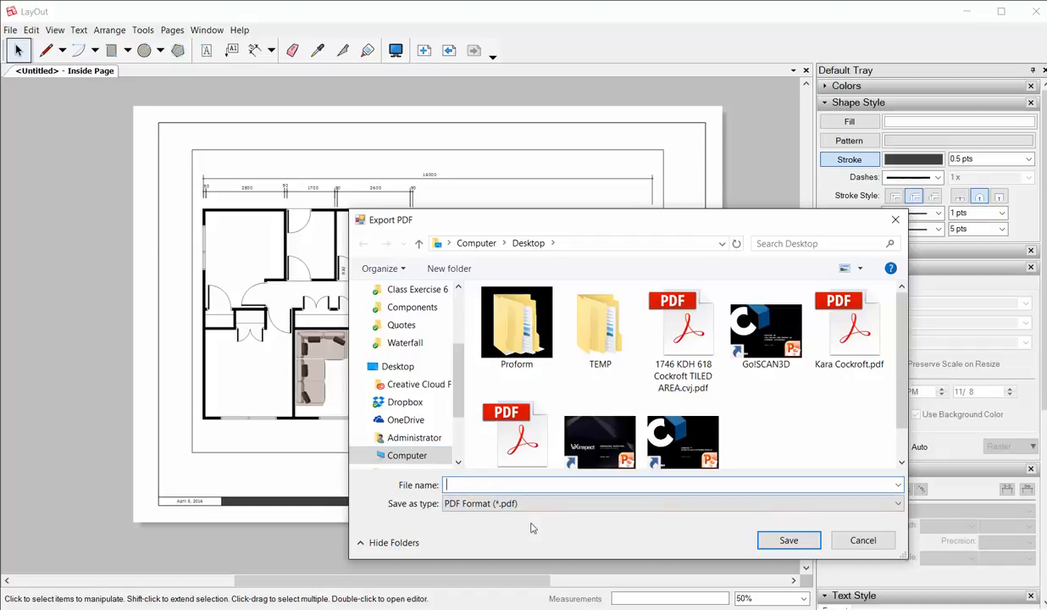
pyautogui.write('Exercise 6')
pyautogui.press('Return')
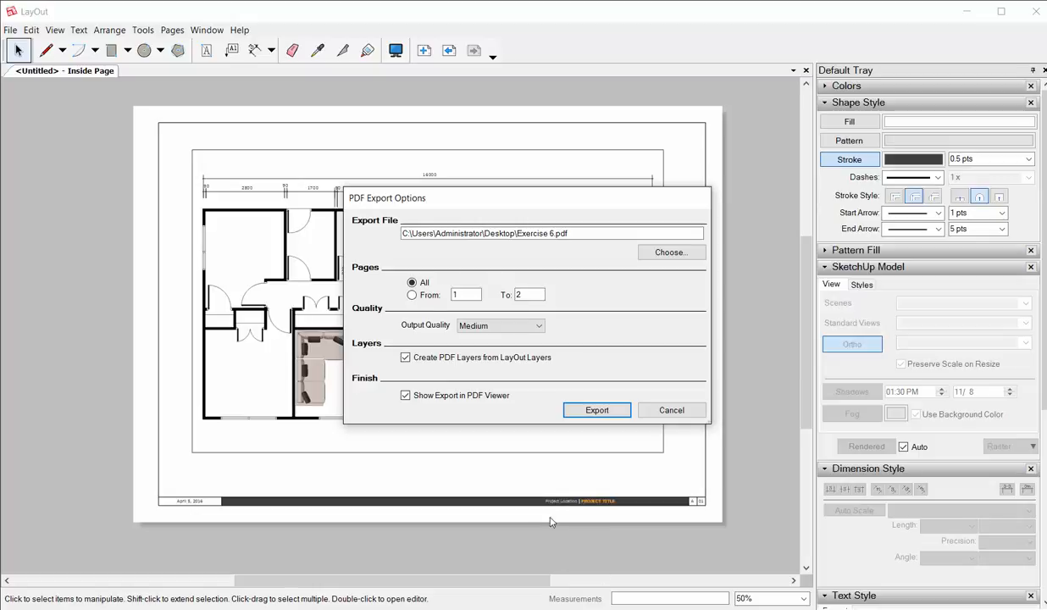
# Export all pages at High output quality, and view page 2 of the resulting PDF in Acrobat Reader
pyautogui.click(488, 325)
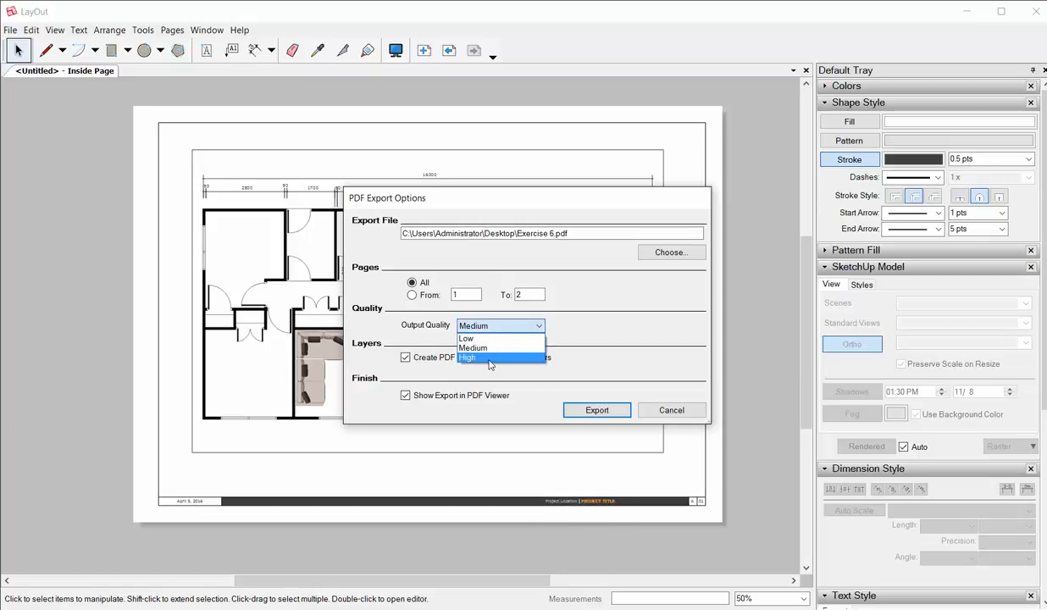
pyautogui.click(473, 349)
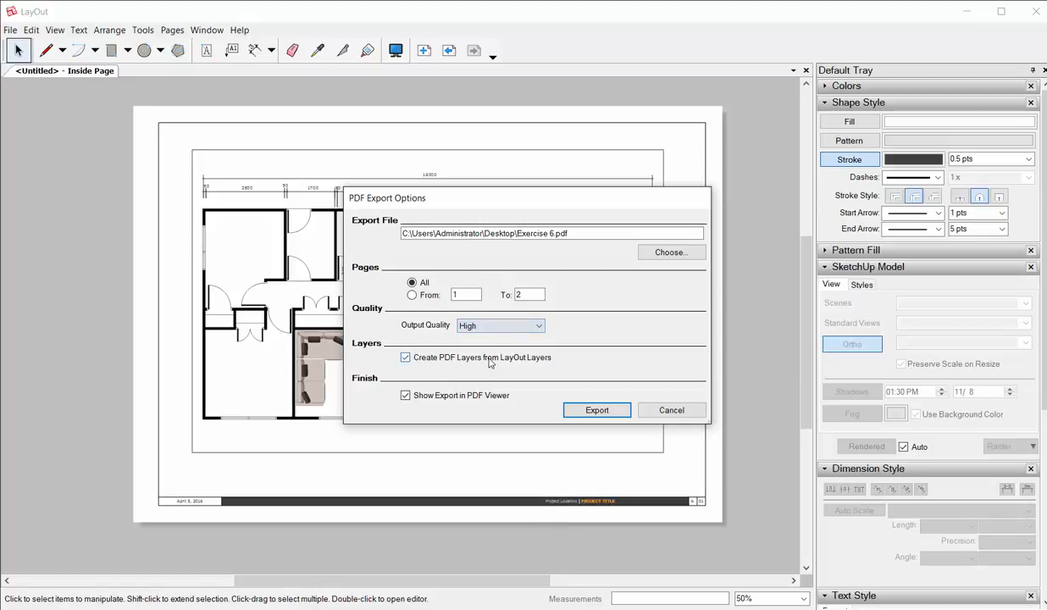
pyautogui.click(581, 418)
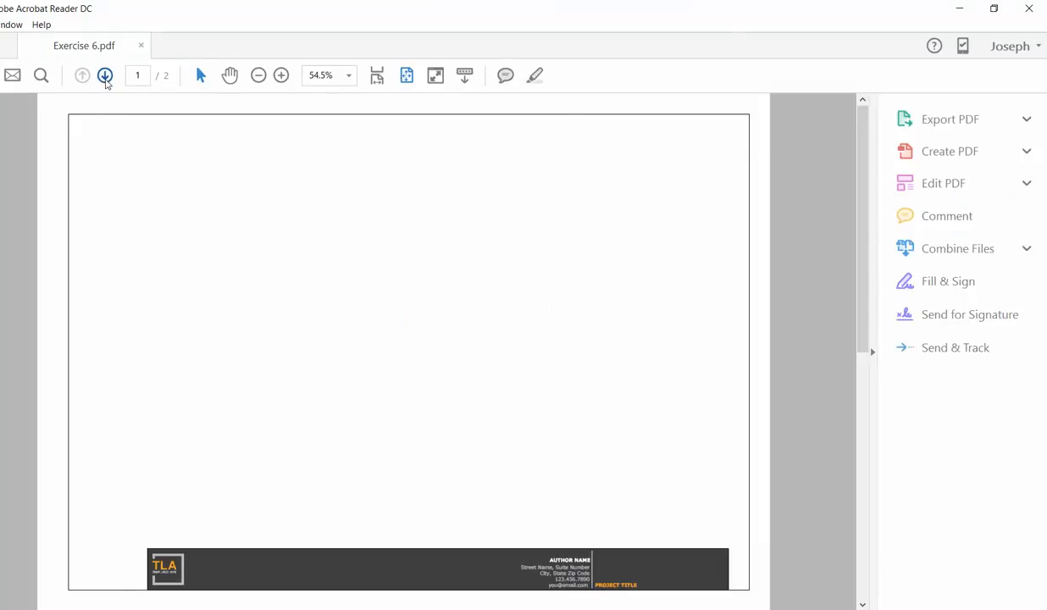
pyautogui.click(105, 76)
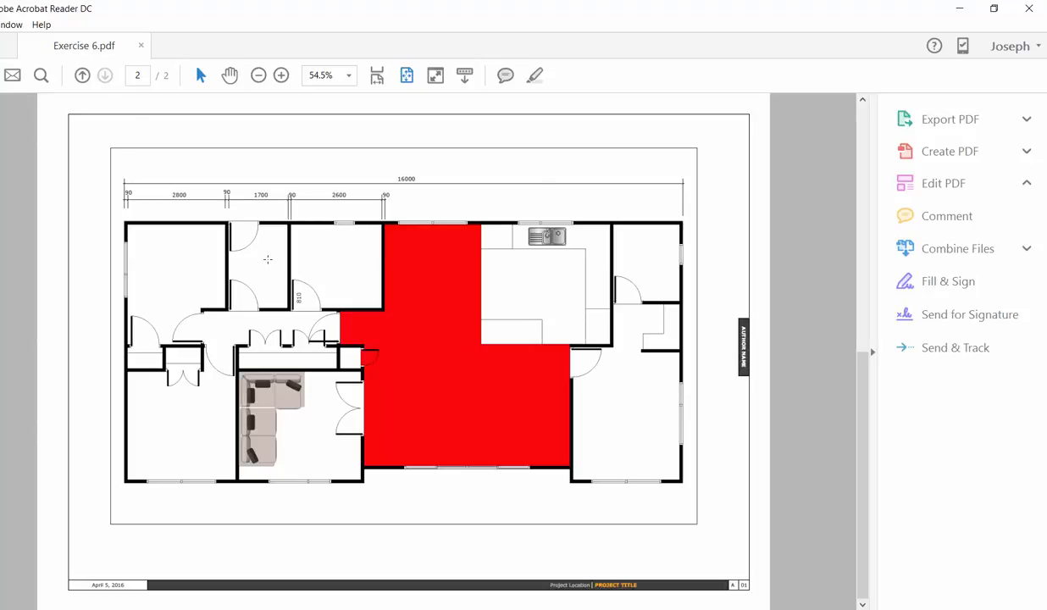
# Close the PDF, return to LayOut and delete the Cover Page from the document
pyautogui.click(1025, 8)
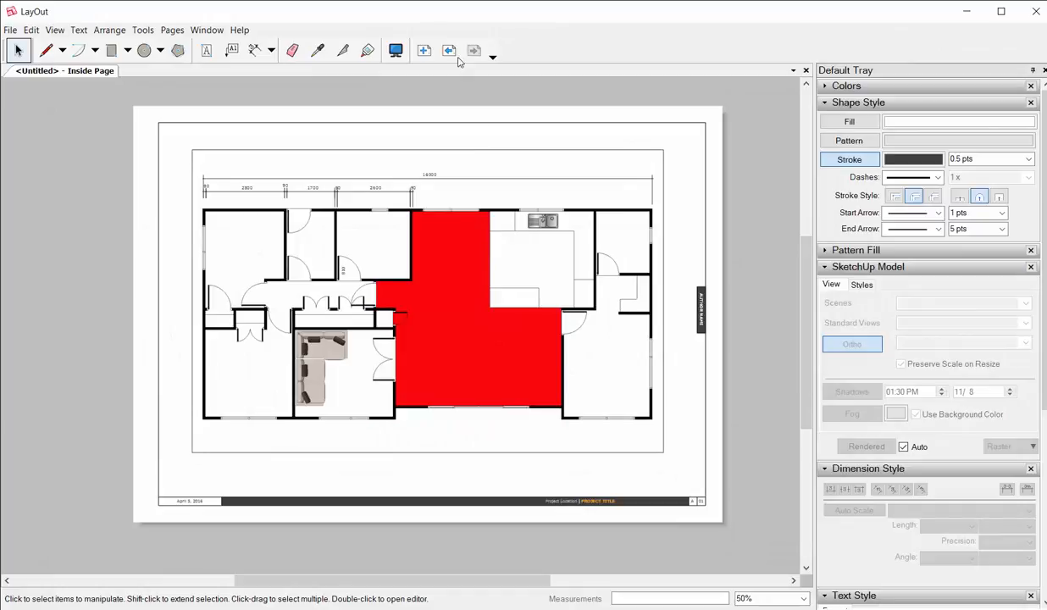
pyautogui.click(834, 102)
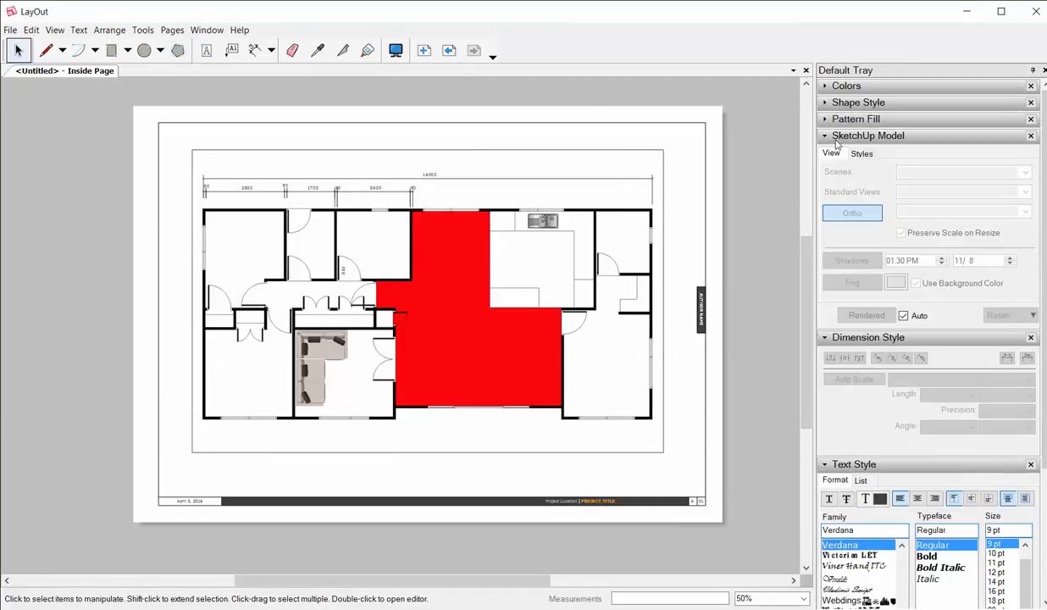
pyautogui.click(836, 137)
pyautogui.click(837, 153)
pyautogui.click(839, 169)
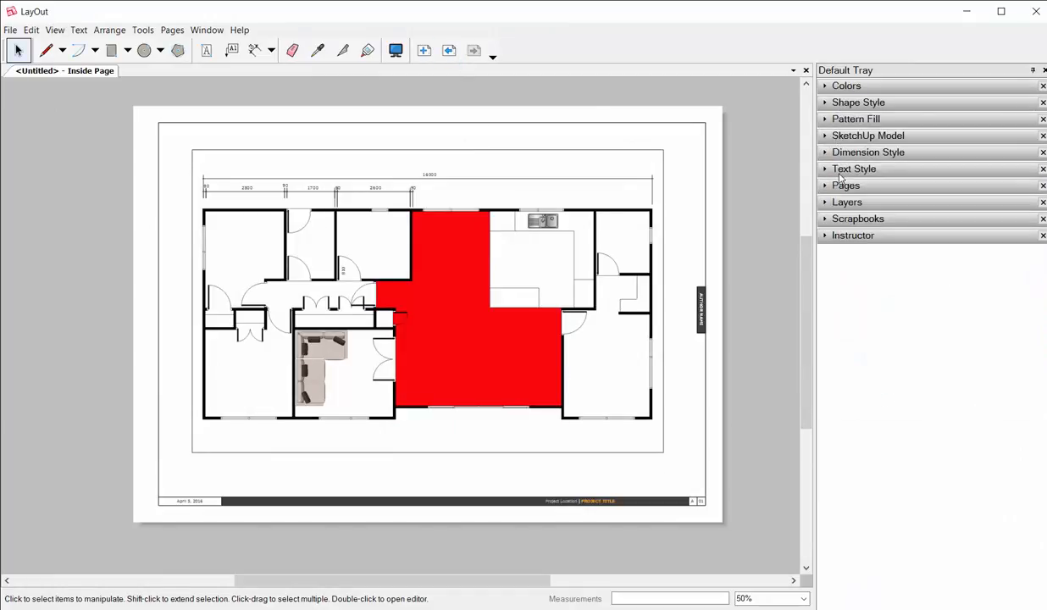
pyautogui.click(843, 186)
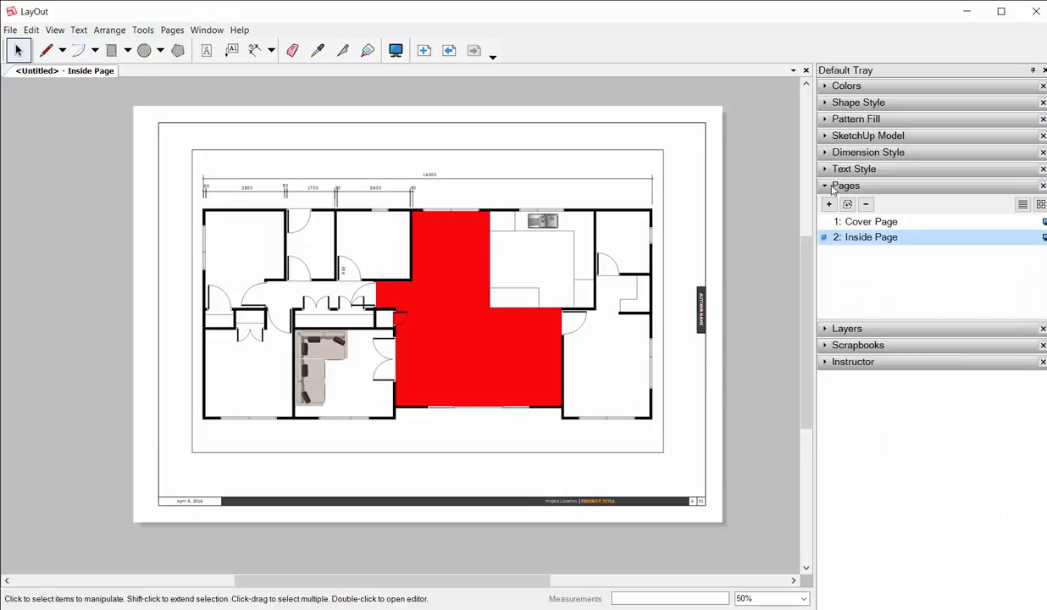
pyautogui.click(860, 221)
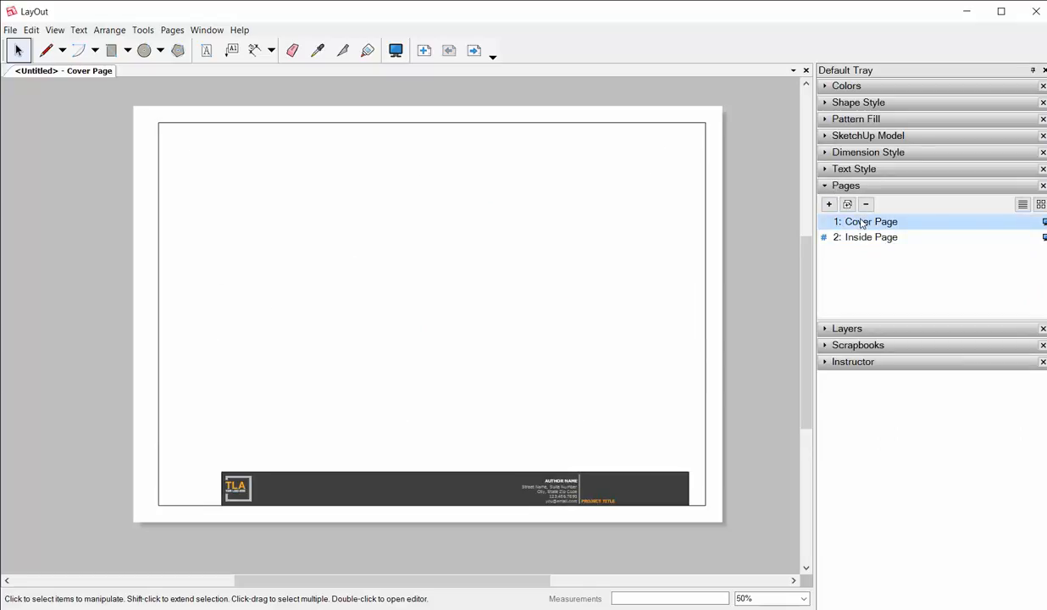
pyautogui.click(866, 204)
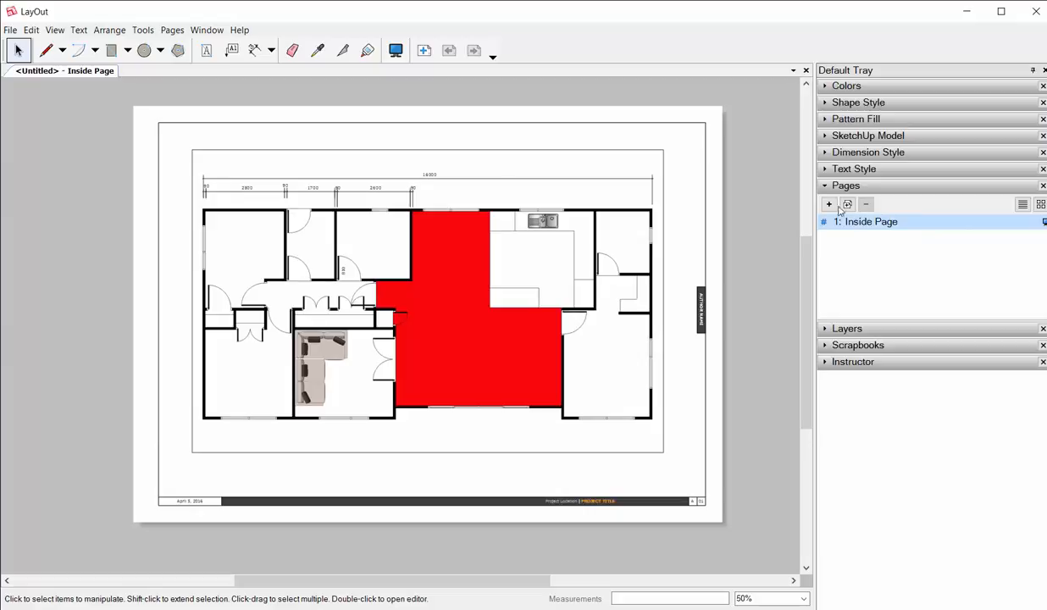
# Export the single-page document to PDF over "Exercise 6.pdf" on the Desktop at High output quality, and check the result before closing it
pyautogui.click(14, 31)
pyautogui.moveTo(197, 224)
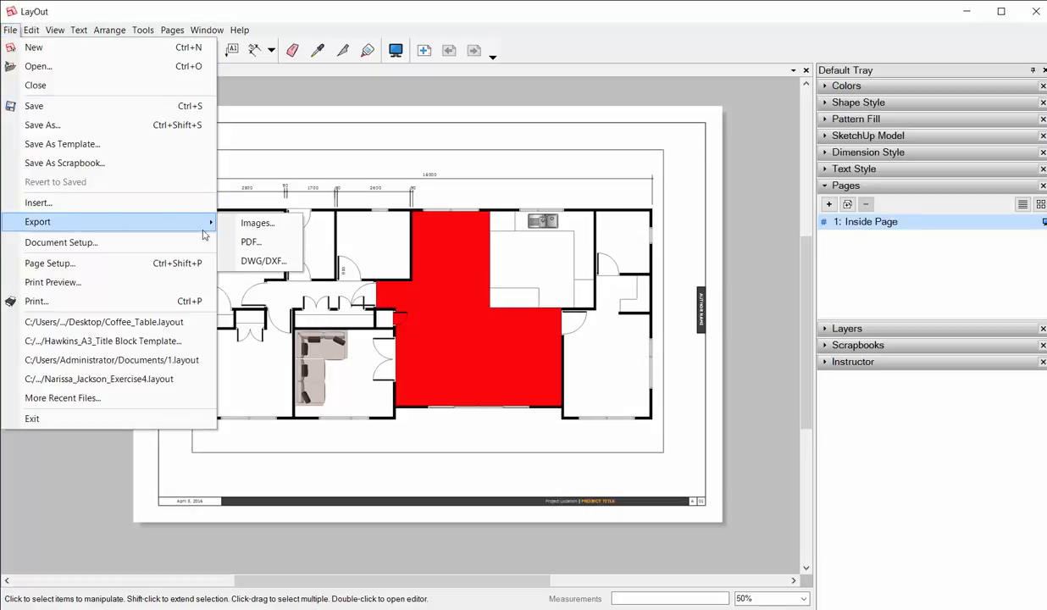
pyautogui.click(265, 244)
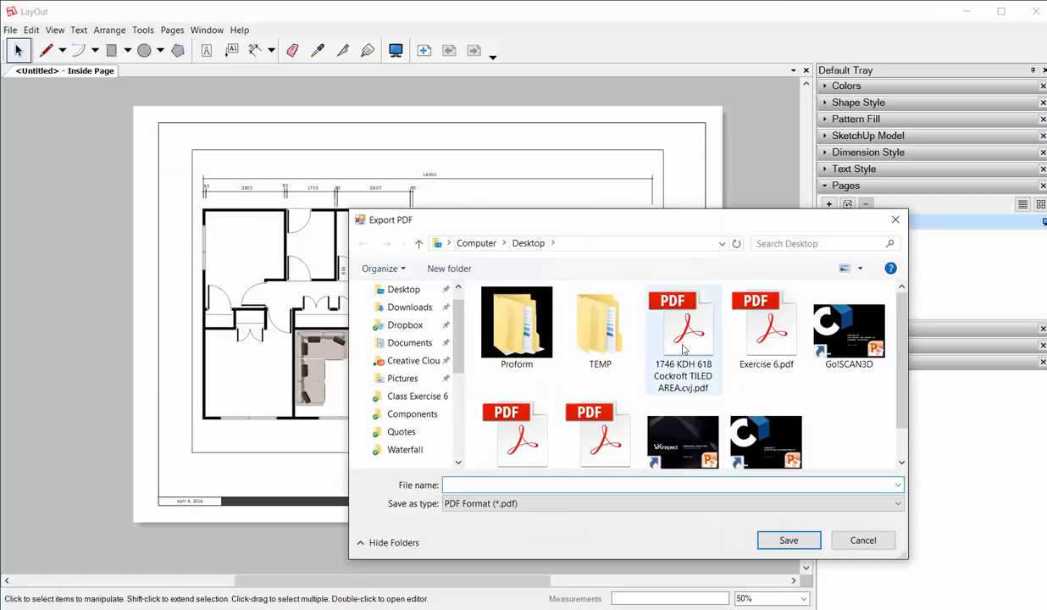
pyautogui.doubleClick(754, 345)
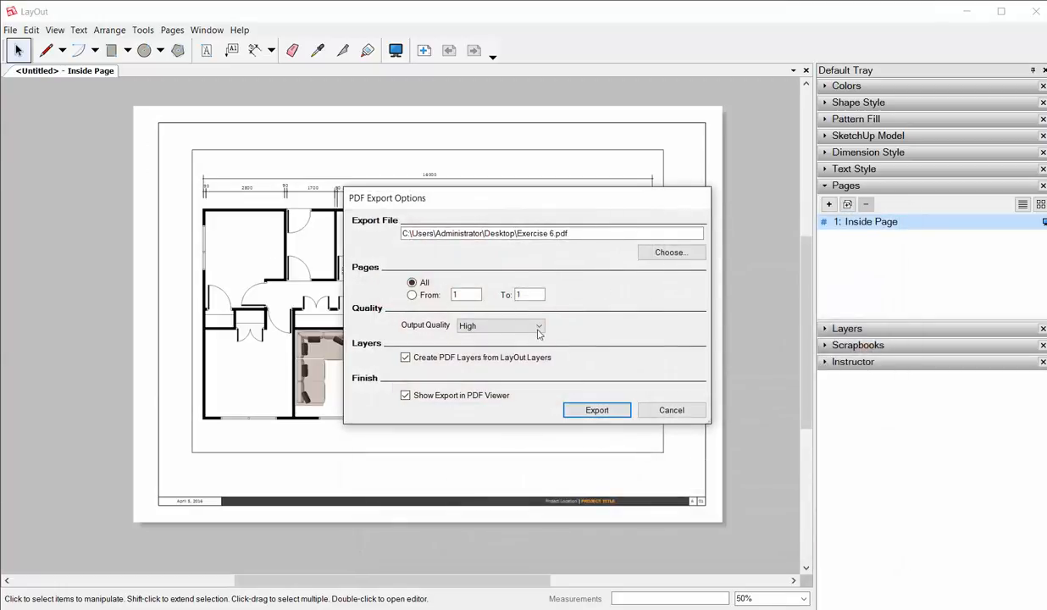
pyautogui.click(608, 418)
pyautogui.click(581, 348)
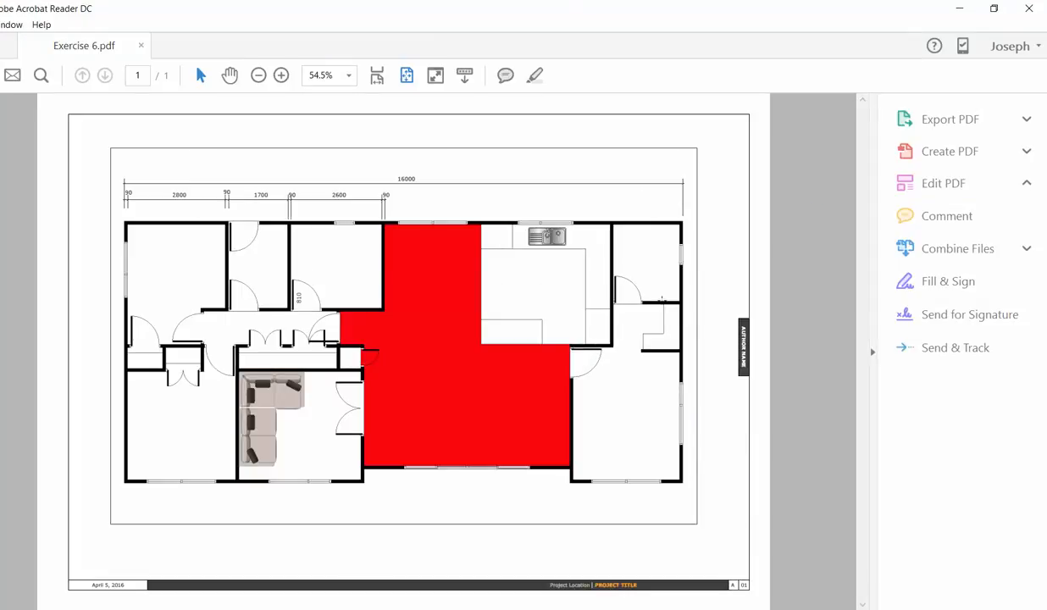
pyautogui.click(1025, 8)
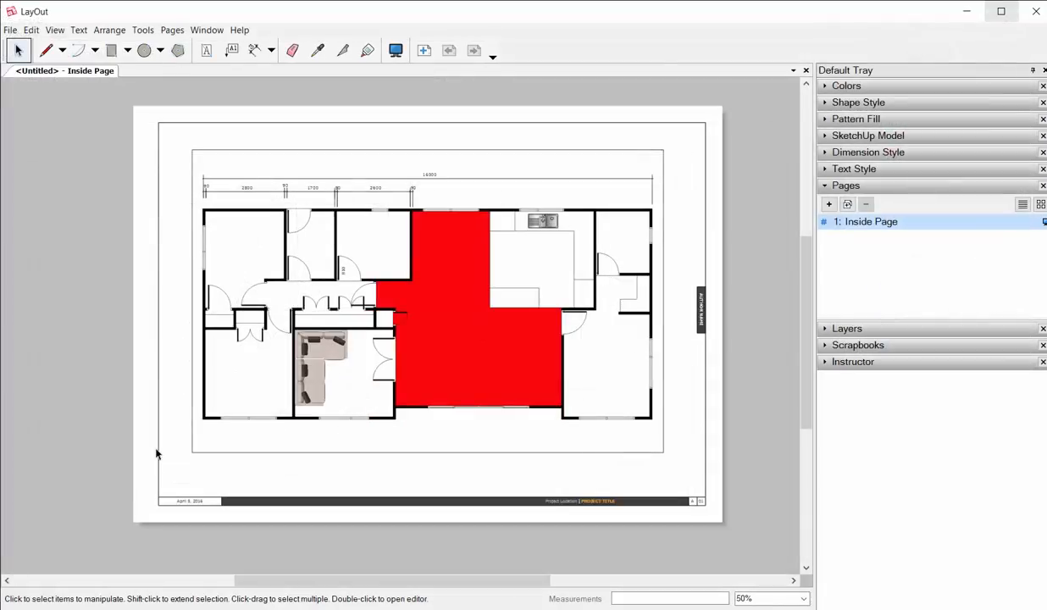
# Launch Adobe Photoshop CC 2015, restore its window and dismiss the Welcome screen
pyautogui.press('super')
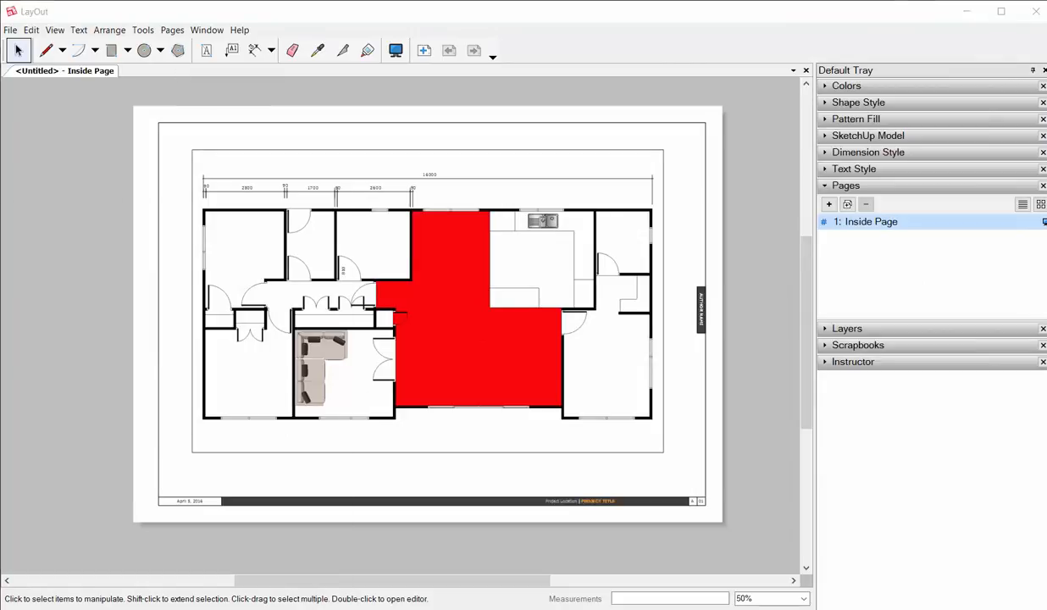
pyautogui.write('photo')
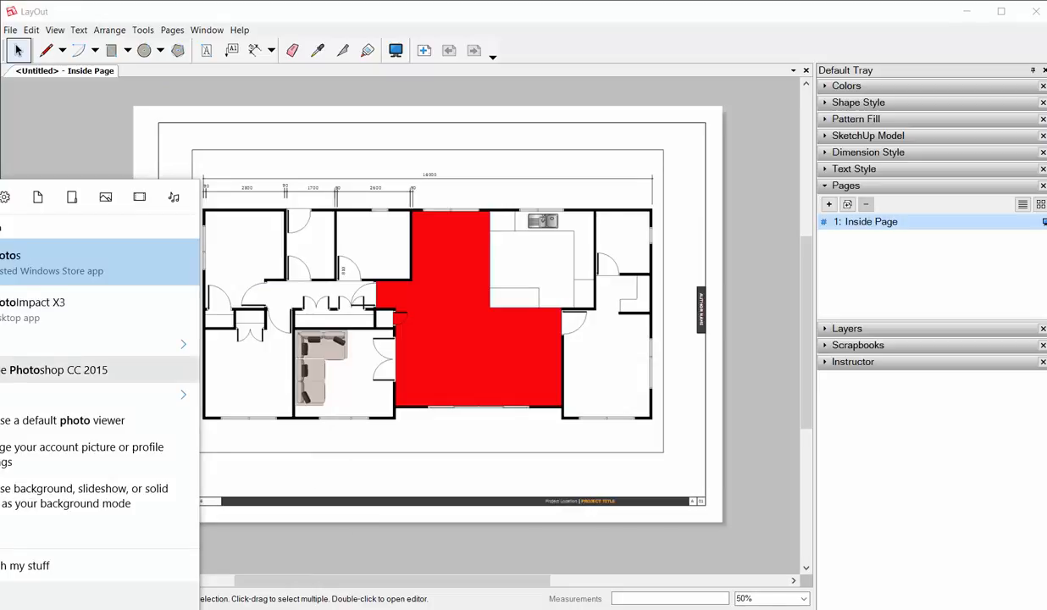
pyautogui.click(54, 370)
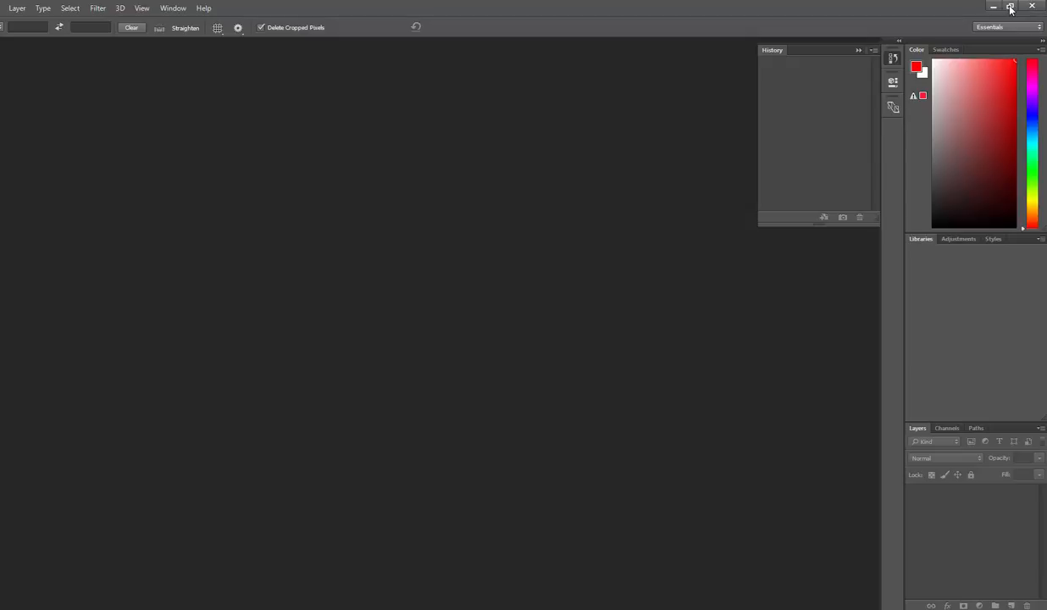
pyautogui.click(1010, 7)
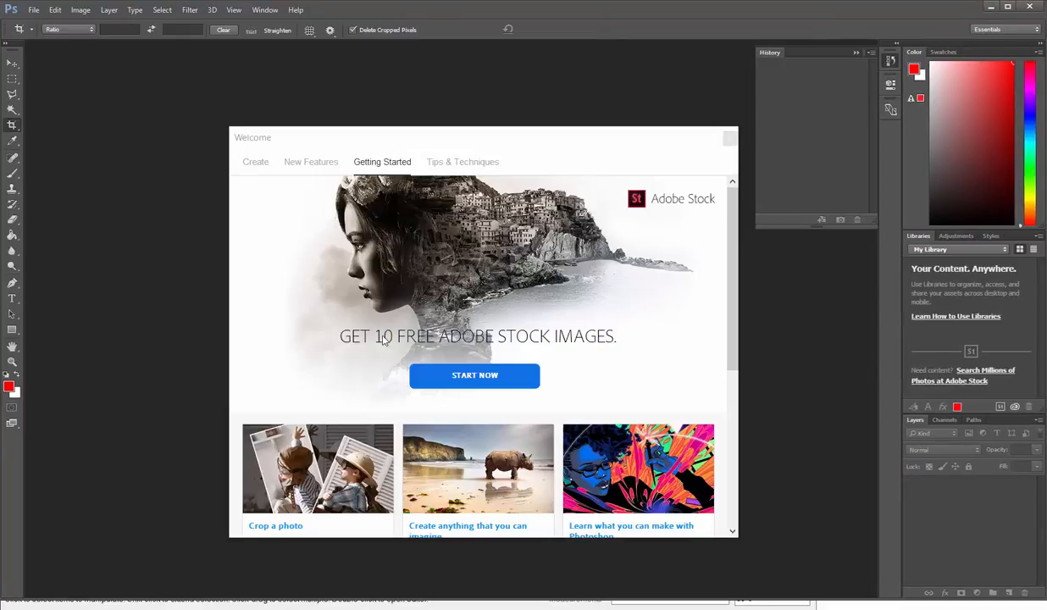
pyautogui.click(729, 138)
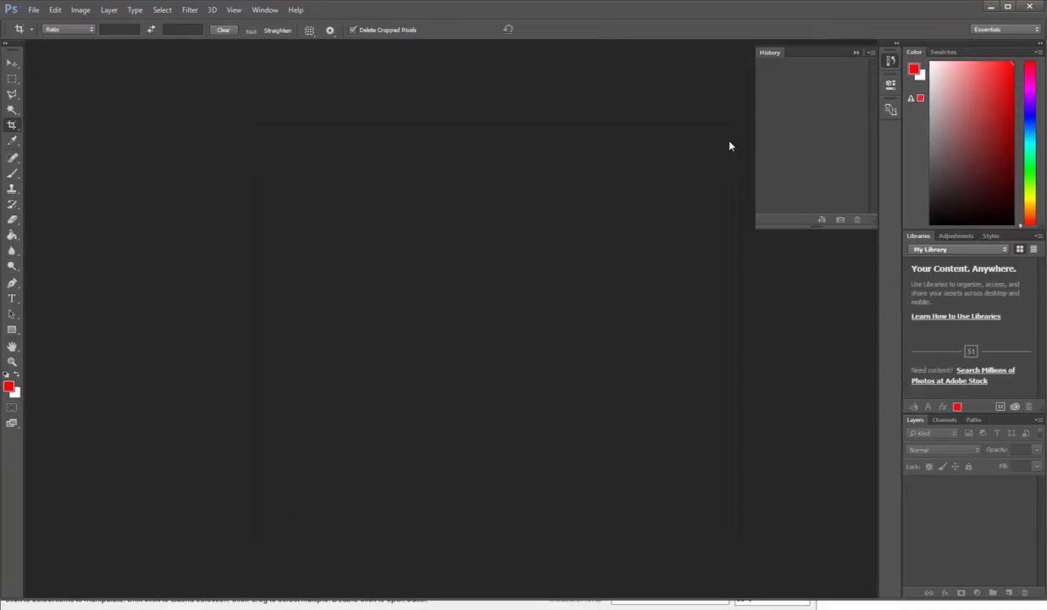
# Open "Exercise 6.pdf" from the Desktop, importing its page at 300 pixels/inch in RGB Color
pyautogui.click(34, 10)
pyautogui.click(51, 39)
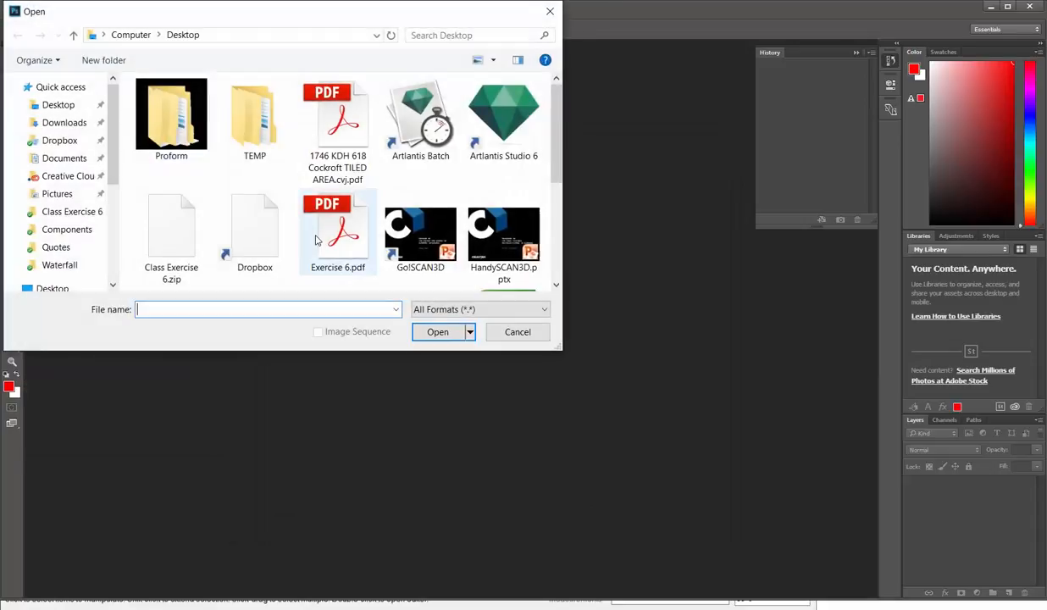
pyautogui.click(322, 225)
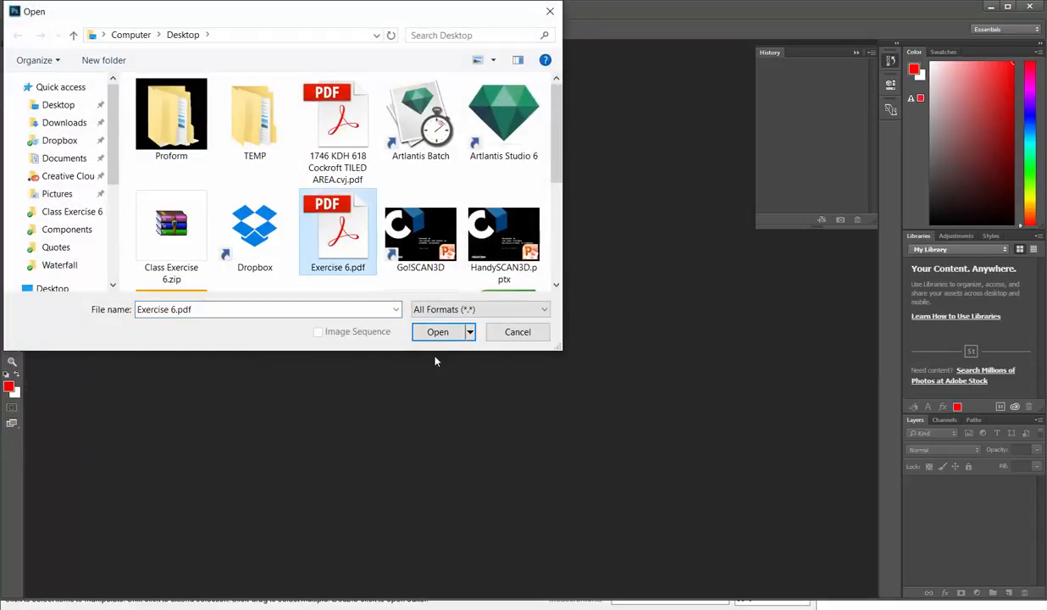
pyautogui.click(438, 333)
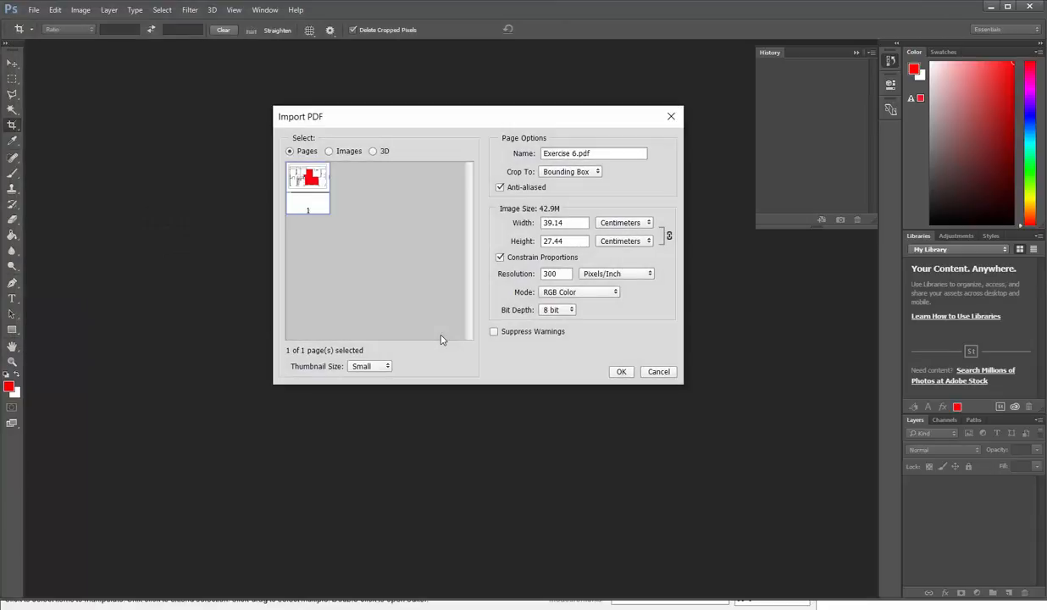
pyautogui.doubleClick(560, 277)
pyautogui.click(620, 372)
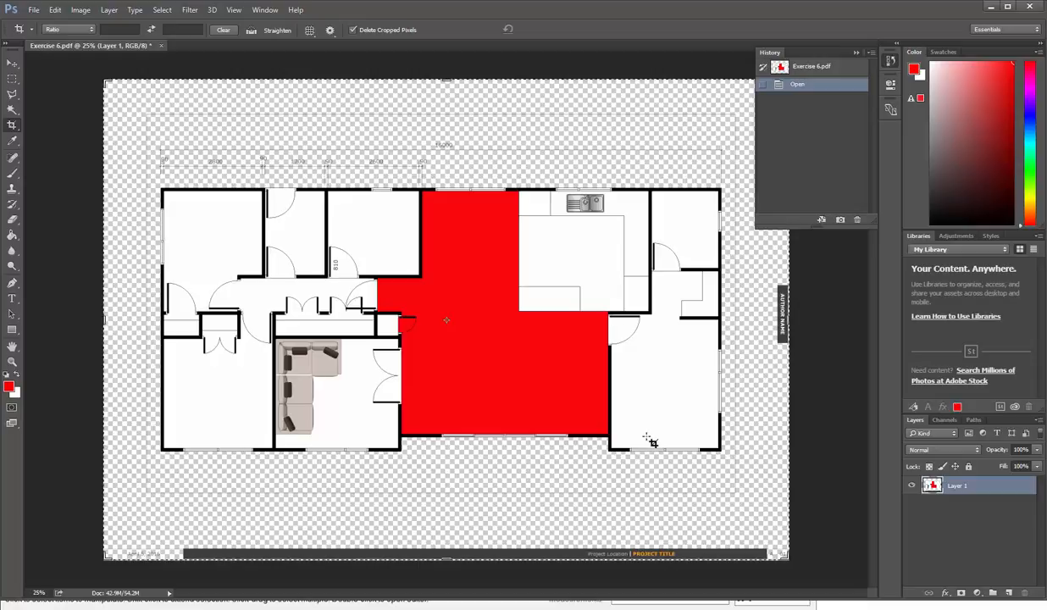
# Select the red floor area with the Magic Wand and add the red door-swing area beside the small cupboard to the selection
pyautogui.click(14, 111)
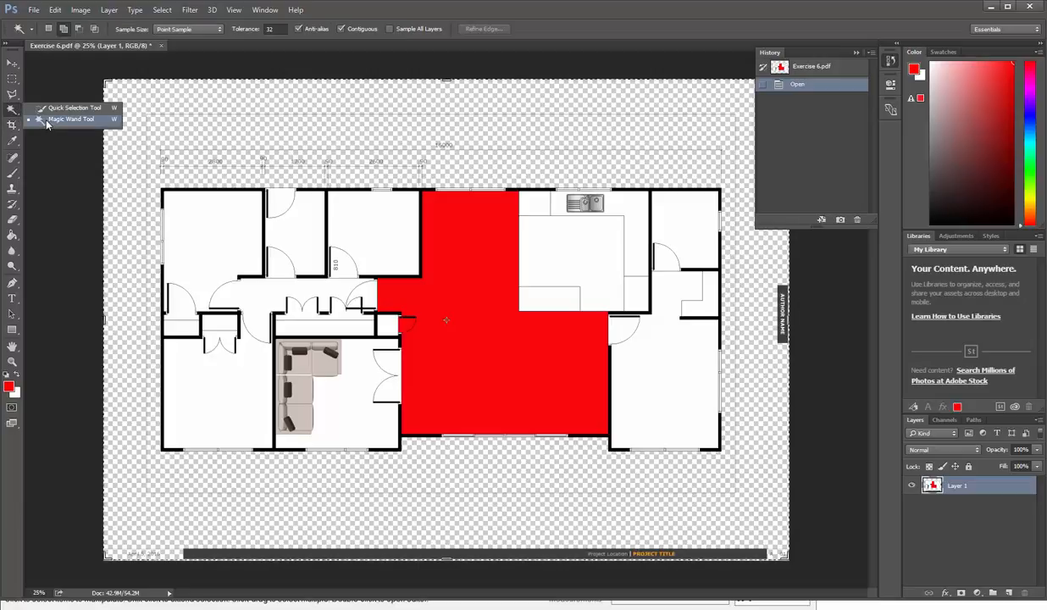
pyautogui.click(46, 121)
pyautogui.click(453, 282)
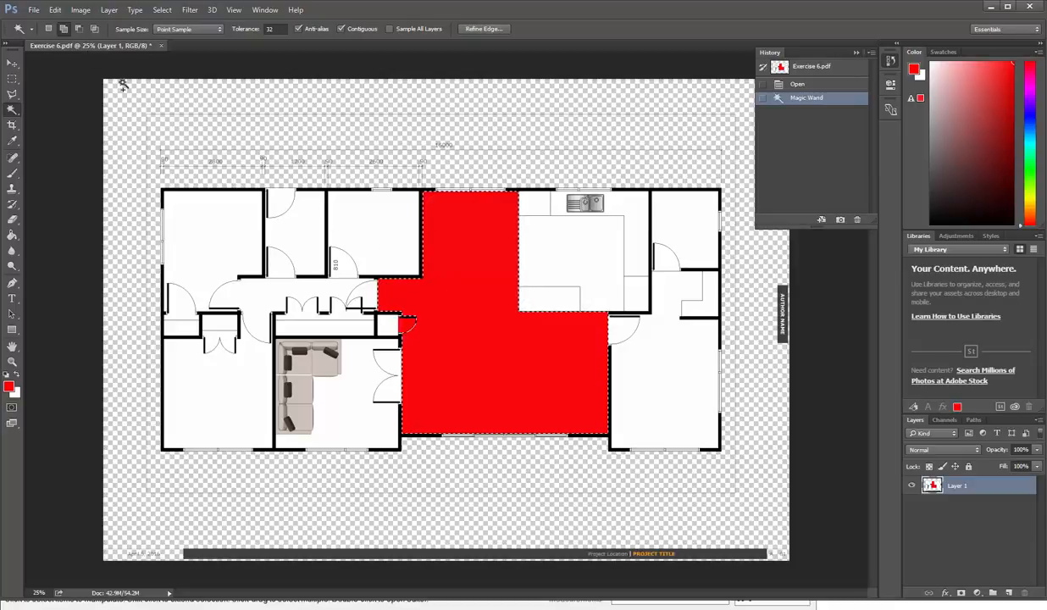
pyautogui.click(63, 31)
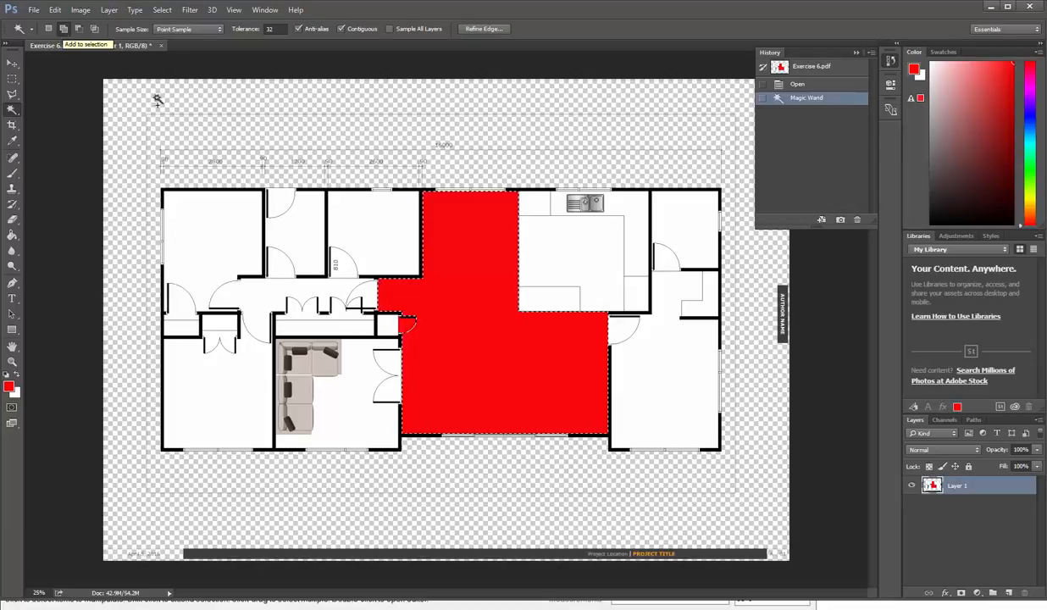
pyautogui.click(406, 328)
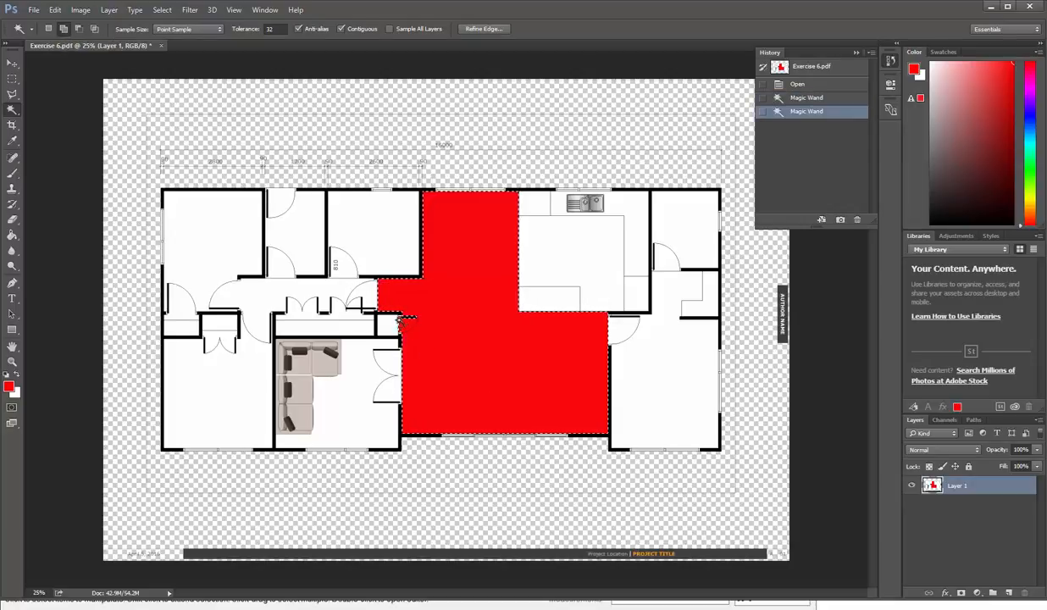
pyautogui.keyDown('alt'); pyautogui.scroll(5, 403, 329); pyautogui.keyUp('alt')
pyautogui.keyDown('alt'); pyautogui.scroll(1, 410, 336); pyautogui.keyUp('alt')
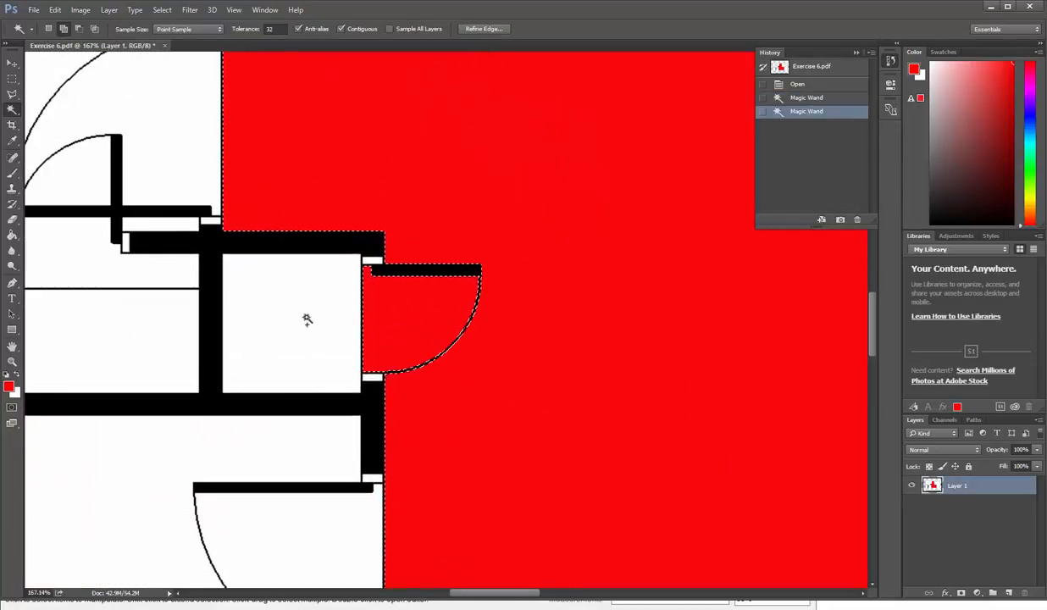
pyautogui.keyDown('alt'); pyautogui.scroll(-4, 280, 313); pyautogui.keyUp('alt')
pyautogui.keyDown('alt'); pyautogui.scroll(-4, 243, 222); pyautogui.keyUp('alt')
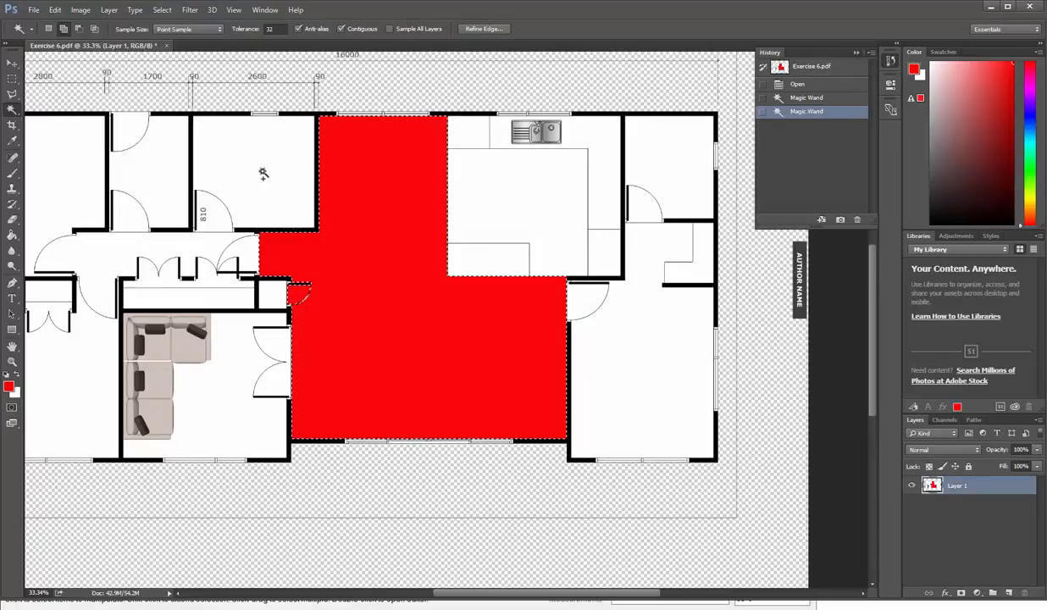
# Copy the selected red floor areas and paste them onto a new layer
pyautogui.click(54, 9)
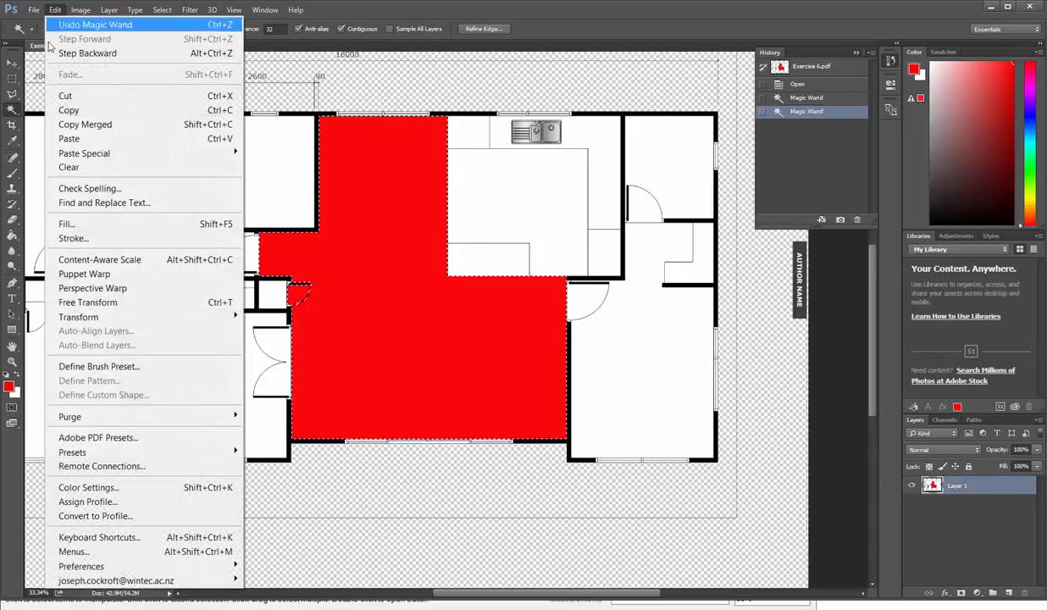
pyautogui.click(60, 111)
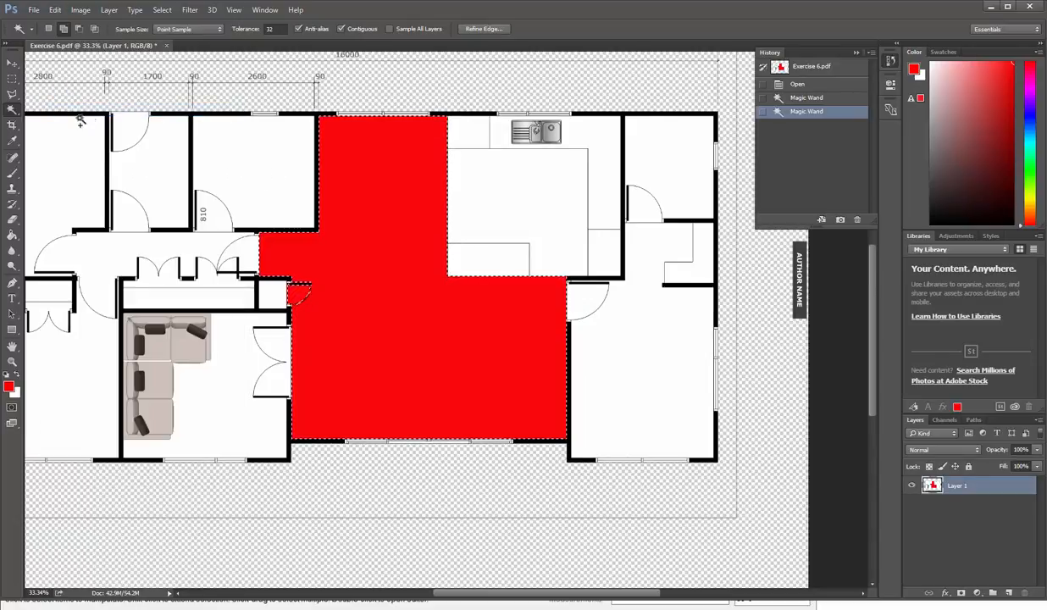
pyautogui.hotkey('ctrl', 'v')
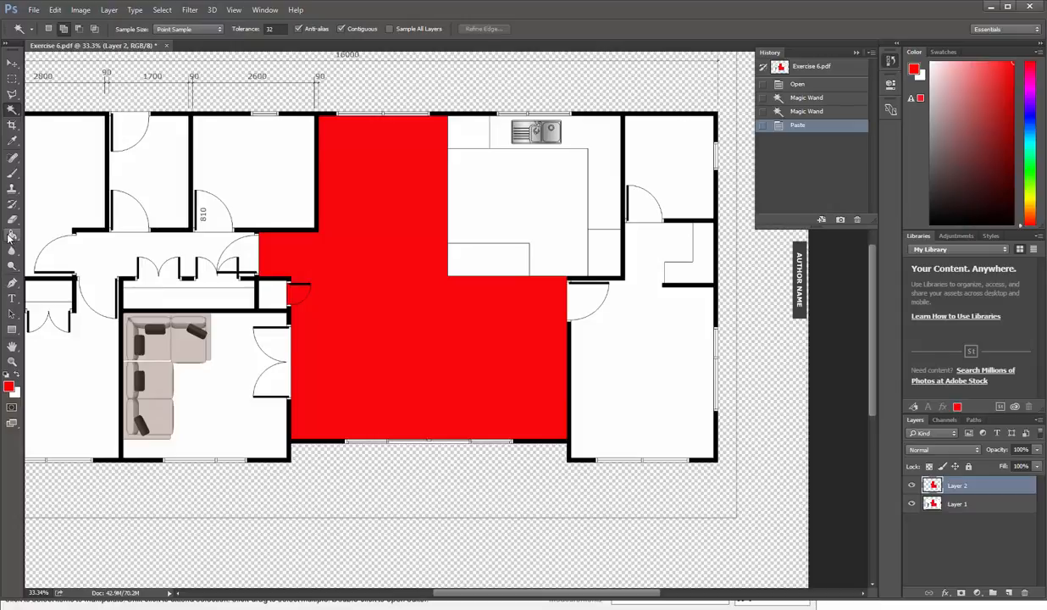
# Set the foreground colour to 000000 and fill the pasted floor area and the door-swing area with the Paint Bucket
pyautogui.press('i')
pyautogui.click(10, 387)
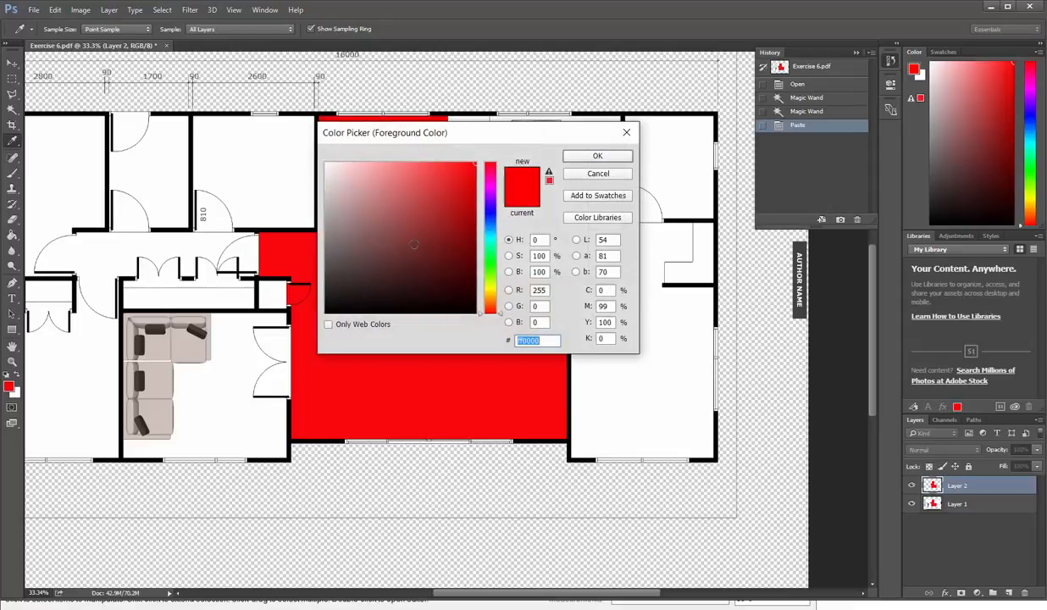
pyautogui.write('000000')
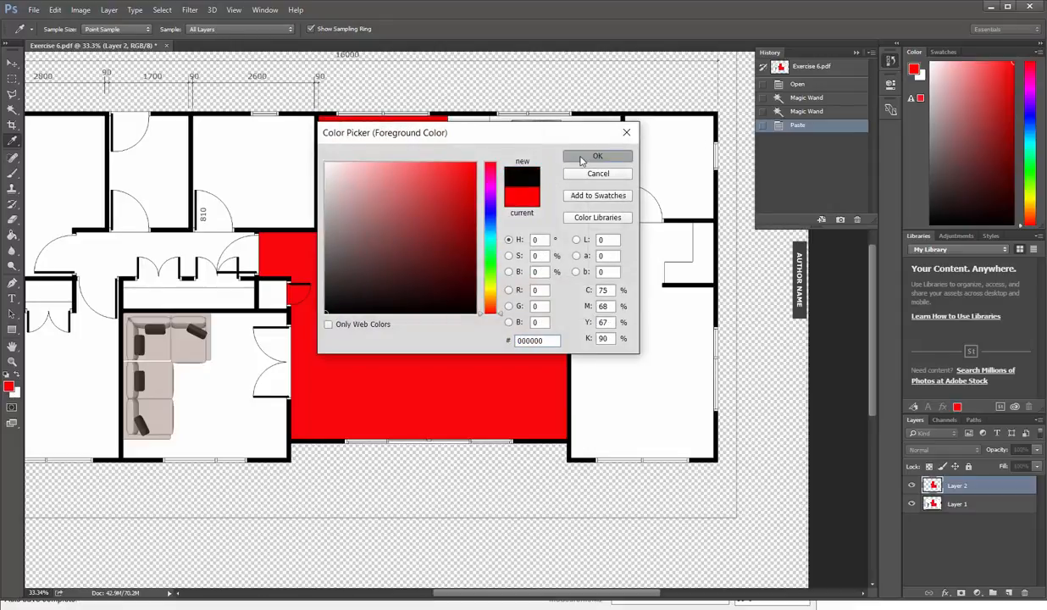
pyautogui.click(581, 160)
pyautogui.press('g')
pyautogui.click(377, 284)
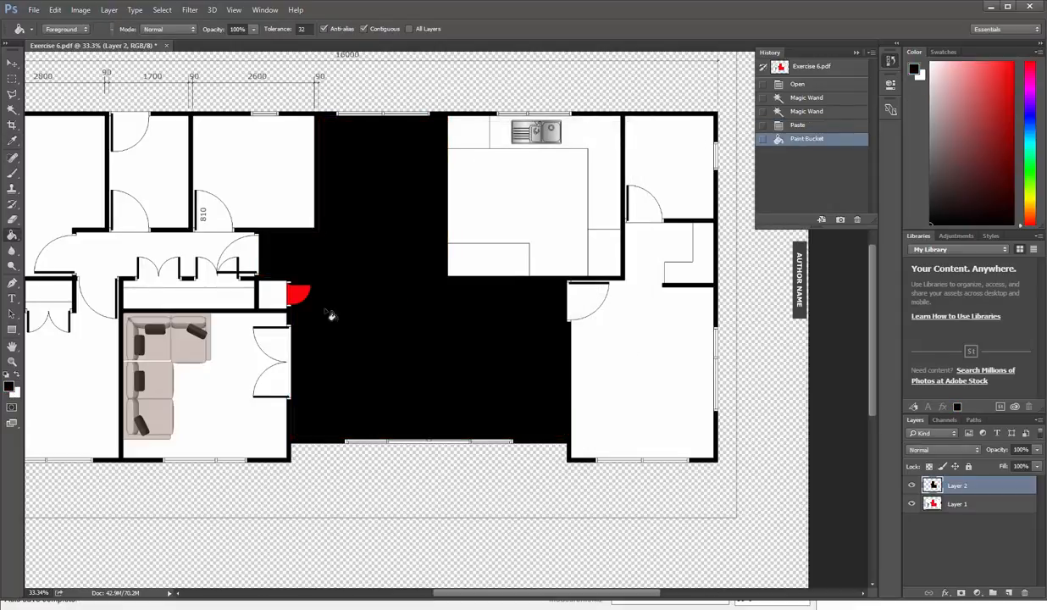
pyautogui.click(298, 296)
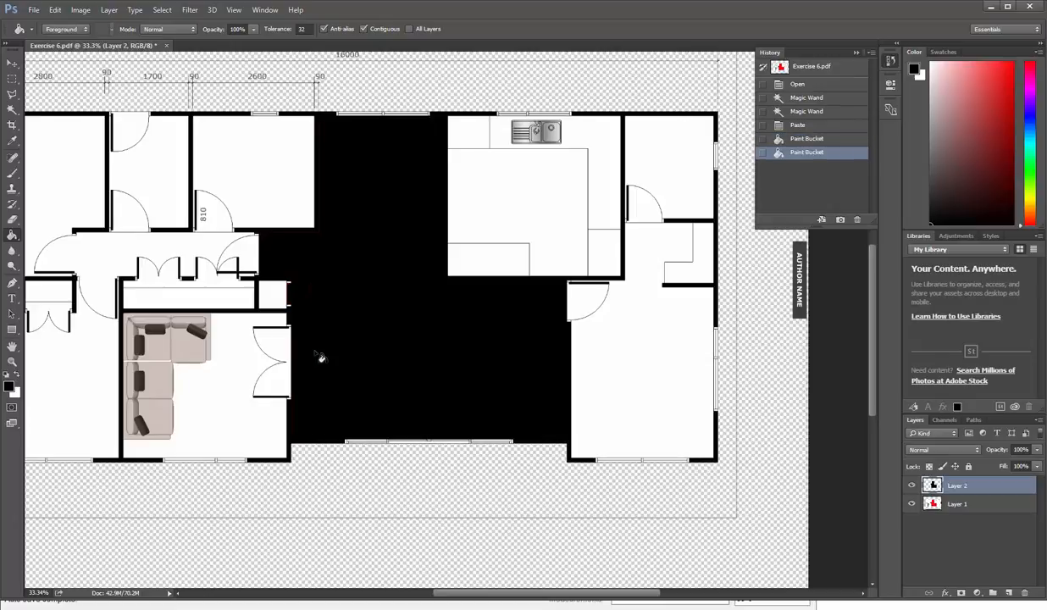
# Undo the black fill of the door-swing area, and redo it
pyautogui.click(55, 10)
pyautogui.click(59, 25)
pyautogui.click(54, 10)
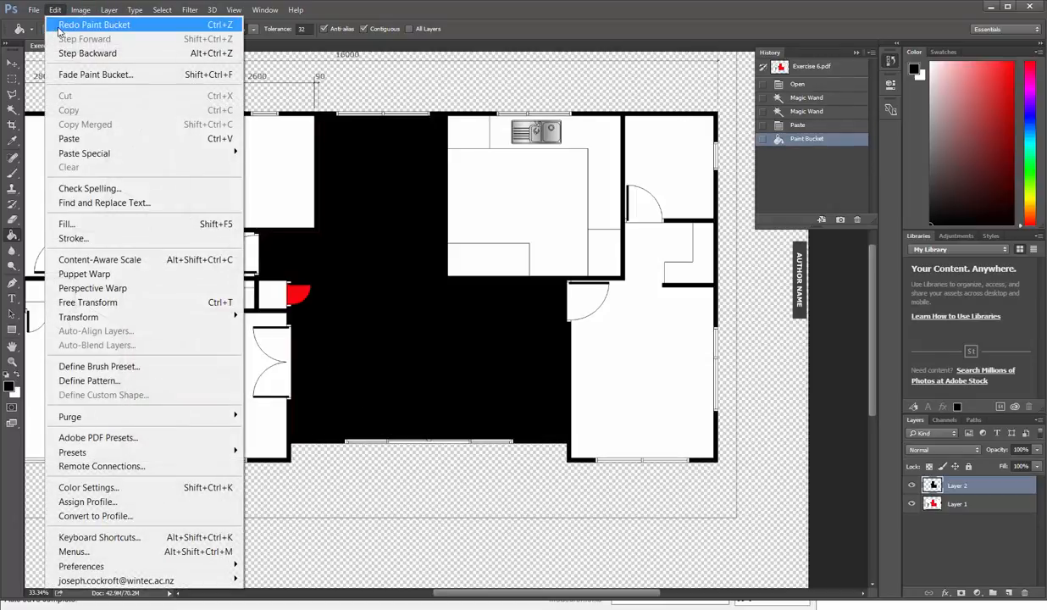
pyautogui.click(54, 25)
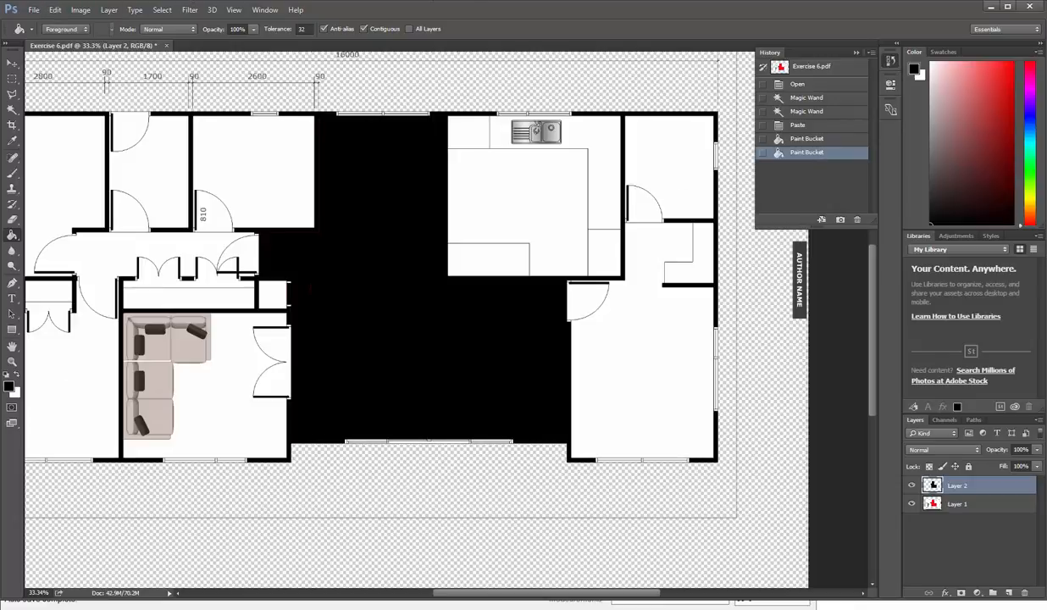
# Set the foreground colour to a bright green and fill the black floor area on Layer 2 with the Paint Bucket
pyautogui.click(9, 386)
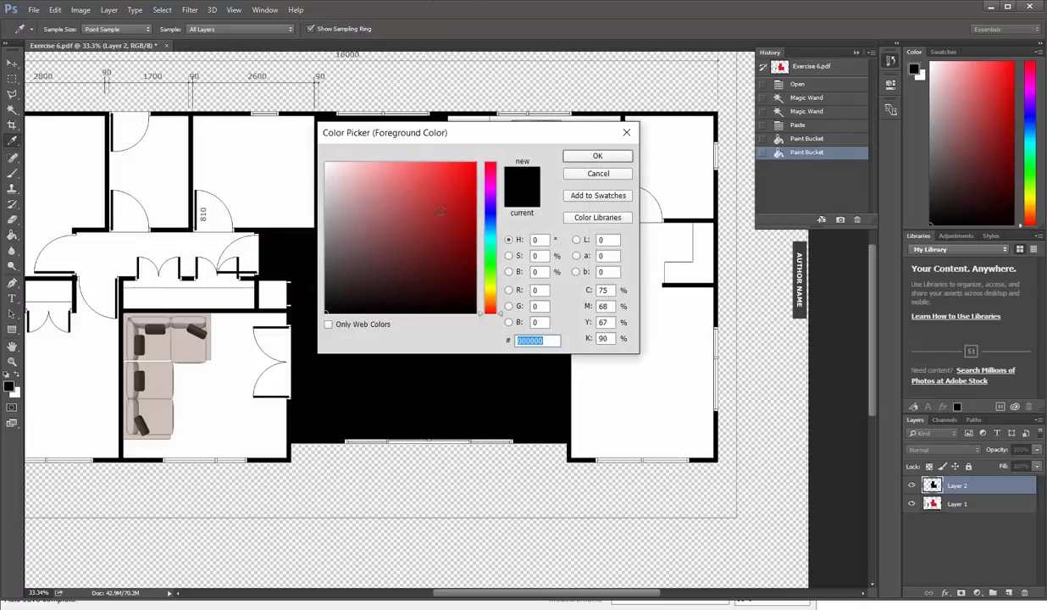
pyautogui.click(488, 267)
pyautogui.click(474, 163)
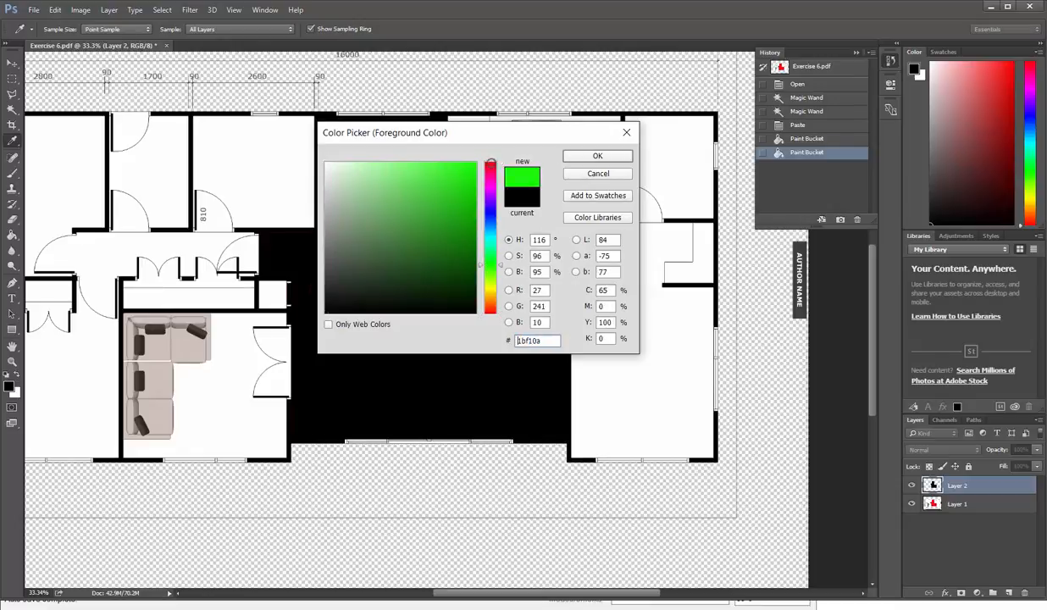
pyautogui.click(598, 158)
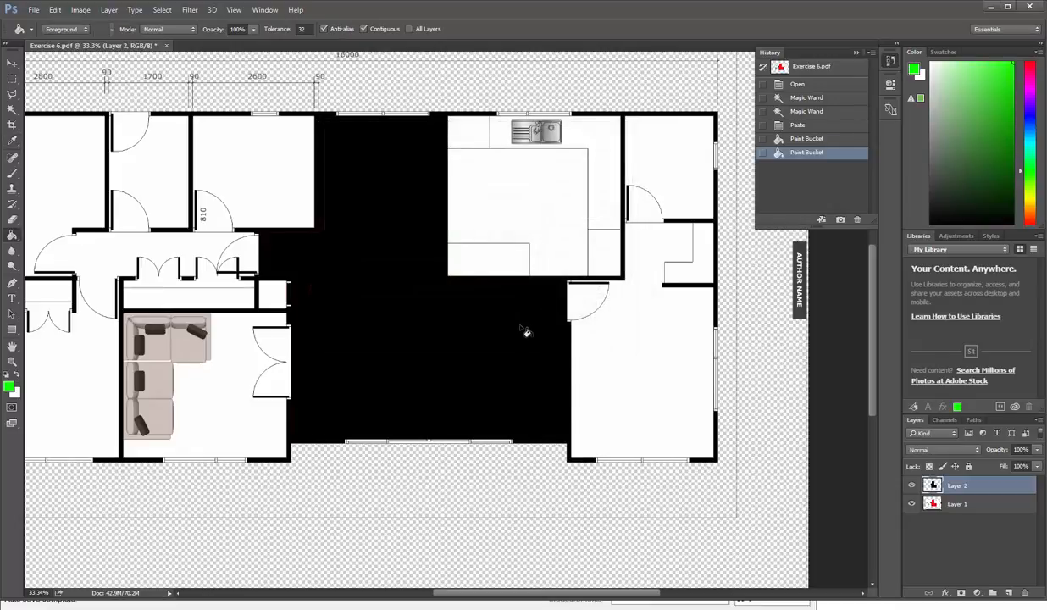
pyautogui.click(508, 319)
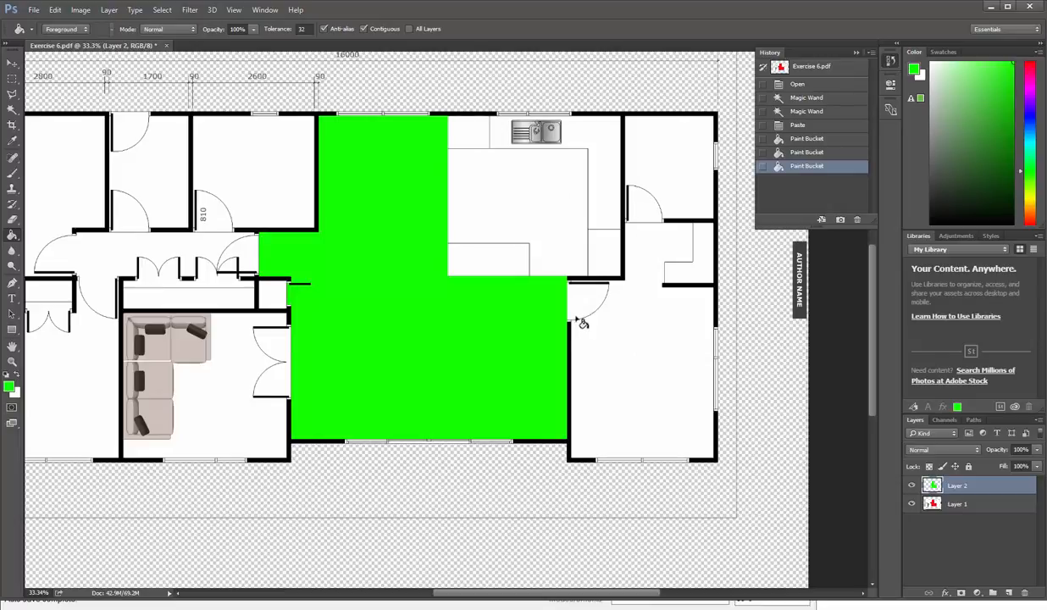
pyautogui.keyDown('alt'); pyautogui.scroll(8, 308, 295); pyautogui.keyUp('alt')
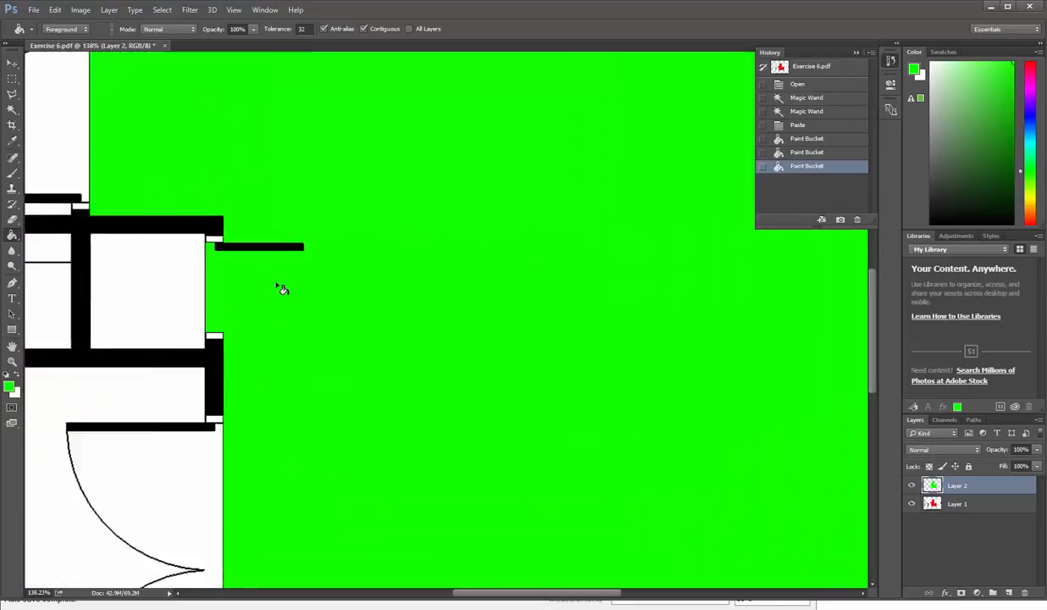
pyautogui.keyDown('alt'); pyautogui.scroll(-8, 290, 277); pyautogui.keyUp('alt')
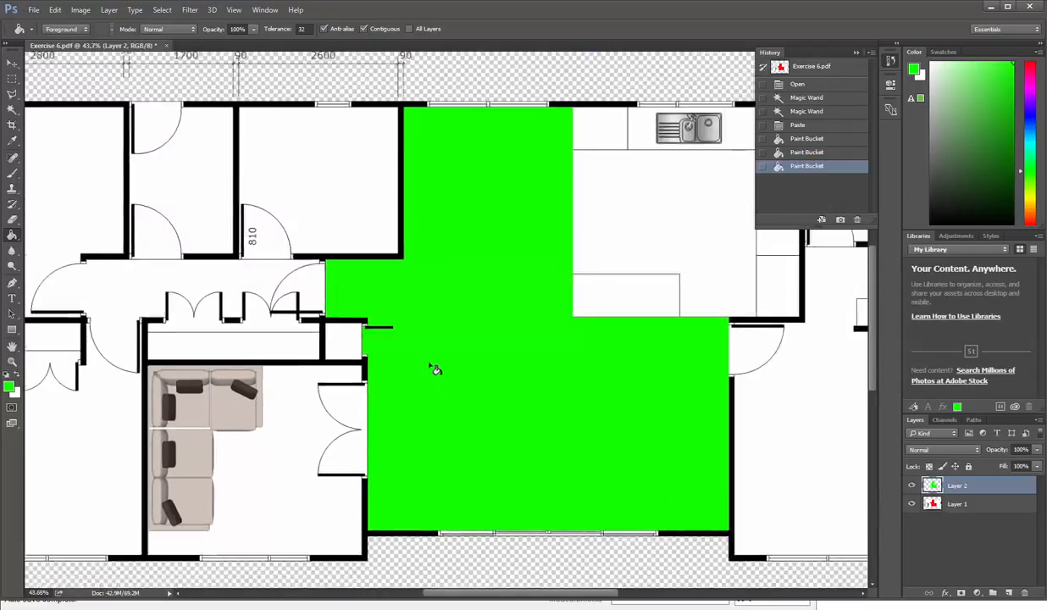
pyautogui.keyDown('alt'); pyautogui.scroll(1, 444, 340); pyautogui.keyUp('alt')
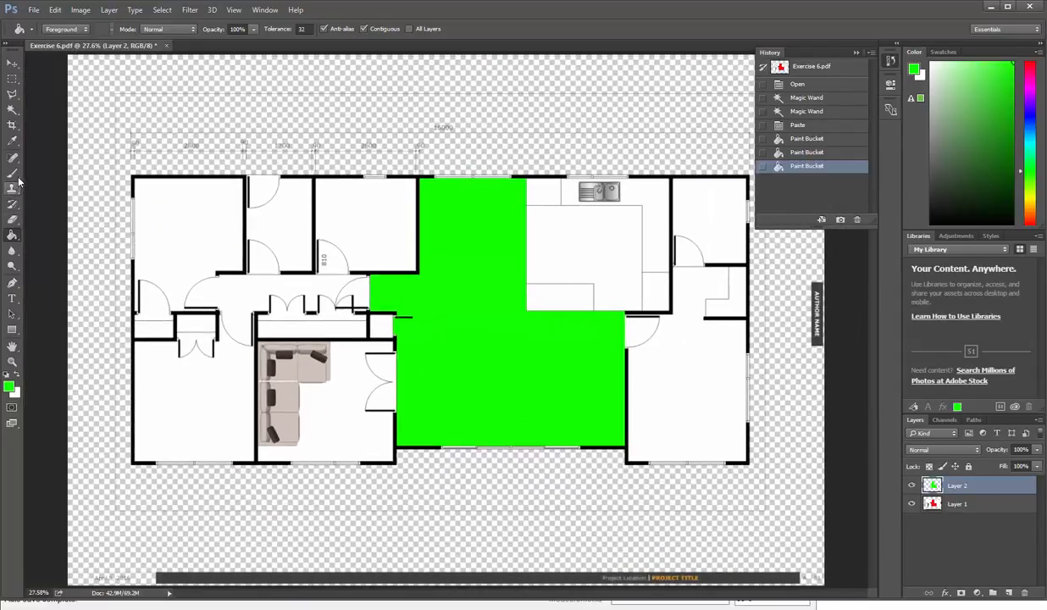
# Start a crop and bring its top-left corner in to the corner of the rectangular frame around the floor plan
pyautogui.click(13, 127)
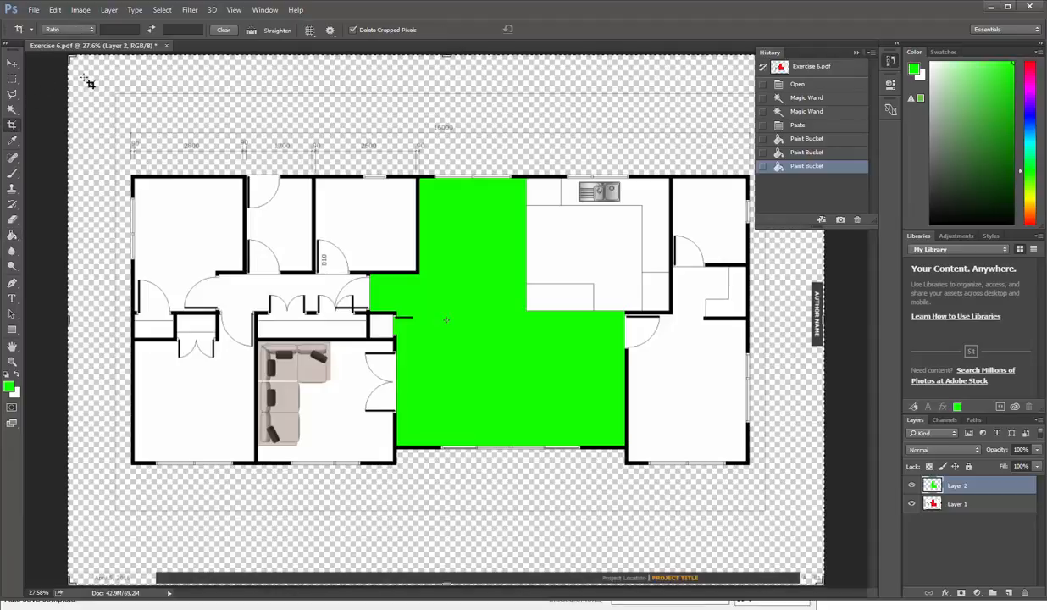
pyautogui.keyDown('alt'); pyautogui.scroll(1, 85, 81); pyautogui.keyUp('alt')
pyautogui.keyDown('alt'); pyautogui.scroll(1, 153, 228); pyautogui.keyUp('alt')
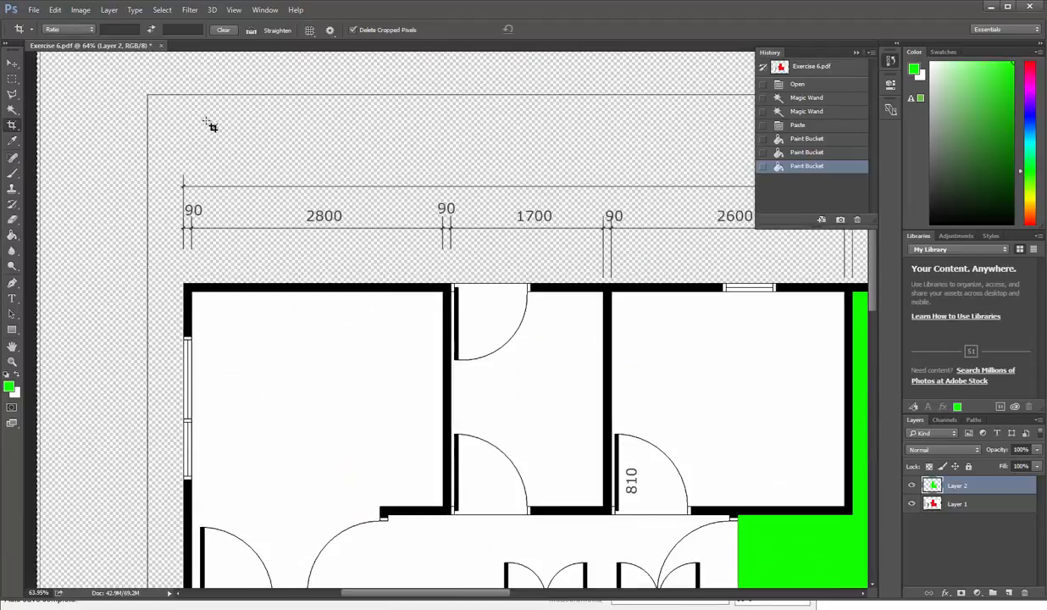
pyautogui.moveTo(224, 176); pyautogui.dragTo(261, 262, button='middle')
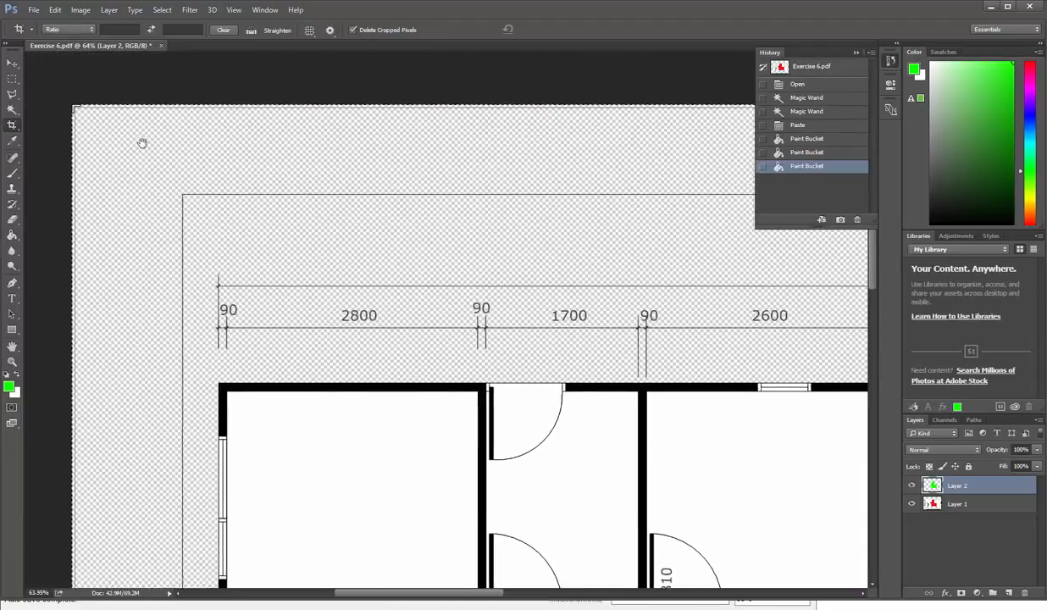
pyautogui.moveTo(83, 115); pyautogui.dragTo(133, 159)
pyautogui.keyDown('alt'); pyautogui.scroll(12, 136, 160); pyautogui.keyUp('alt')
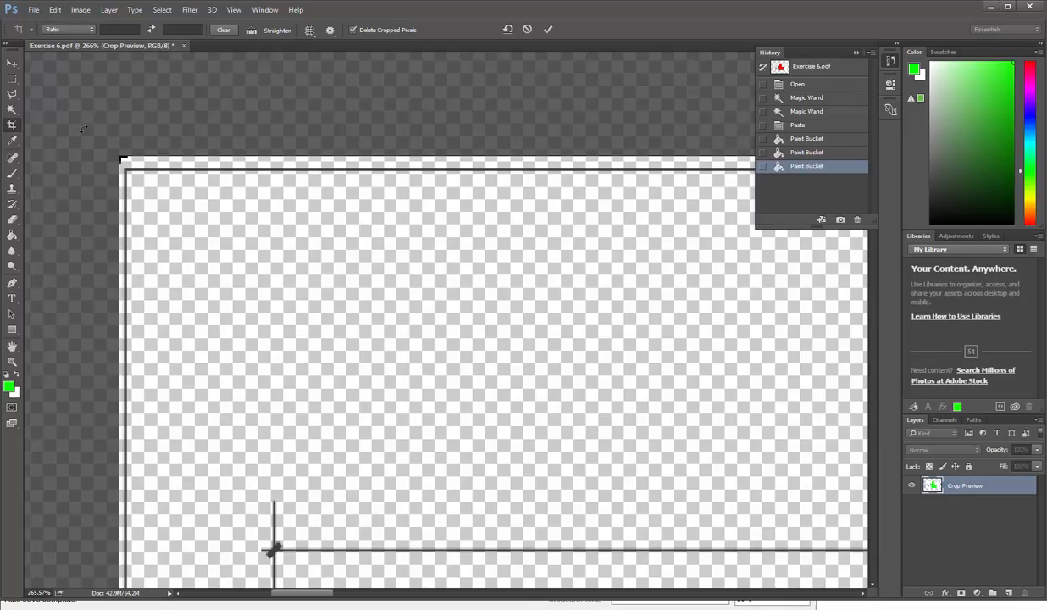
pyautogui.moveTo(154, 155); pyautogui.dragTo(123, 167)
pyautogui.keyDown('alt'); pyautogui.scroll(-10, 94, 118); pyautogui.keyUp('alt')
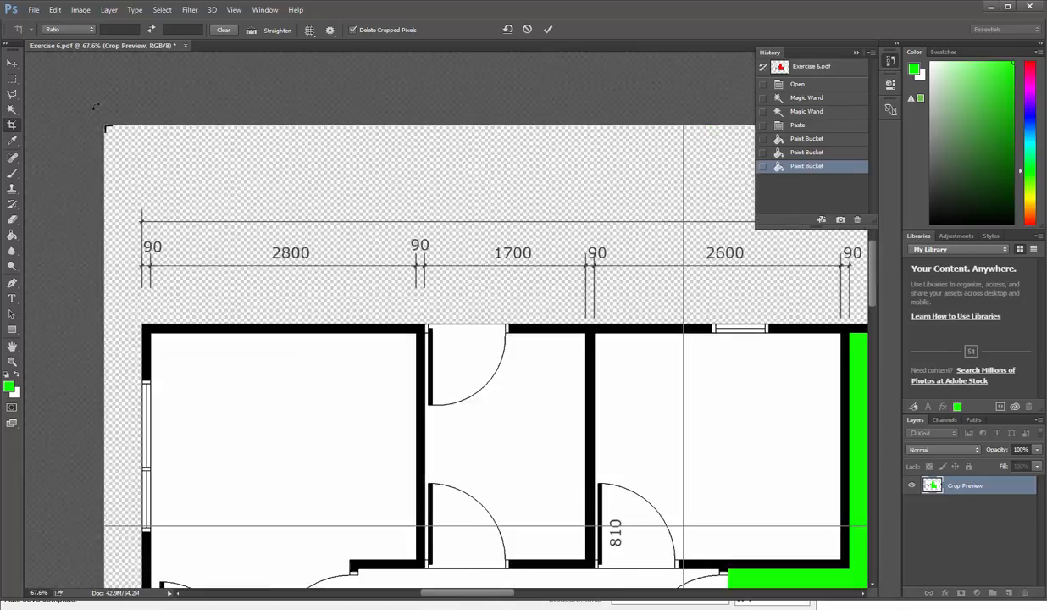
# Bring the crop's bottom and right edges in to the frame around the floor plan and apply the crop
pyautogui.keyDown('alt'); pyautogui.scroll(-5, 97, 103); pyautogui.keyUp('alt')
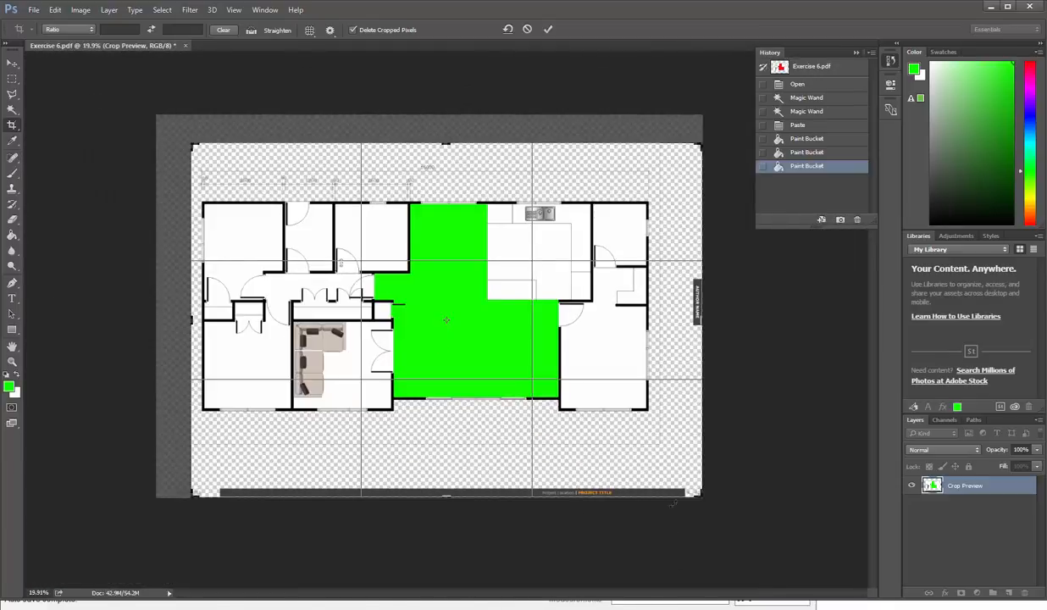
pyautogui.keyDown('alt'); pyautogui.scroll(4, 671, 502); pyautogui.keyUp('alt')
pyautogui.keyDown('alt'); pyautogui.scroll(2, 637, 543); pyautogui.keyUp('alt')
pyautogui.moveTo(637, 540); pyautogui.dragTo(632, 496)
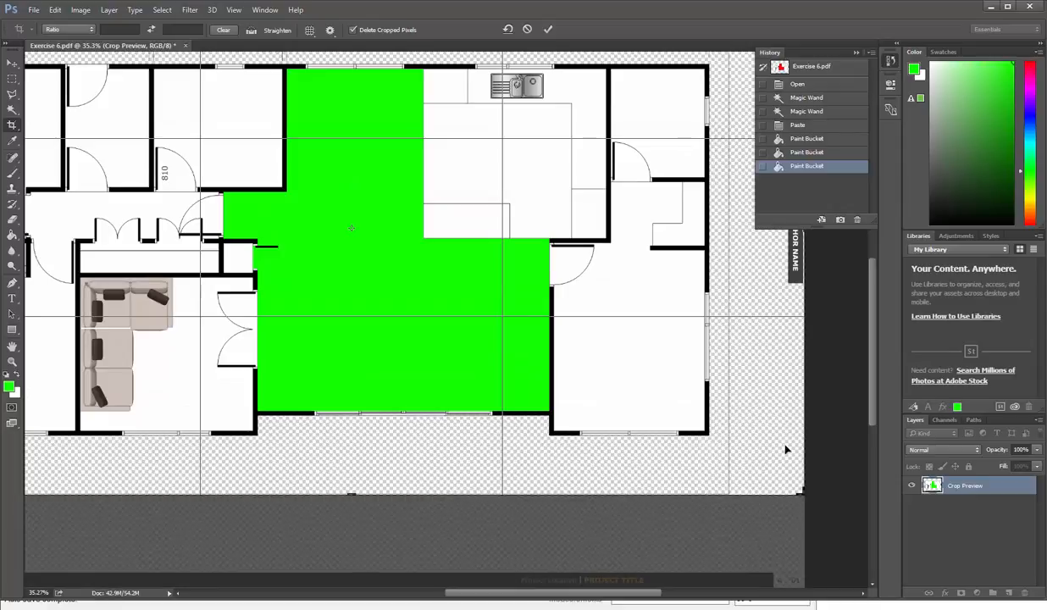
pyautogui.moveTo(802, 437); pyautogui.dragTo(772, 440)
pyautogui.keyDown('alt'); pyautogui.scroll(3, 780, 466); pyautogui.keyUp('alt')
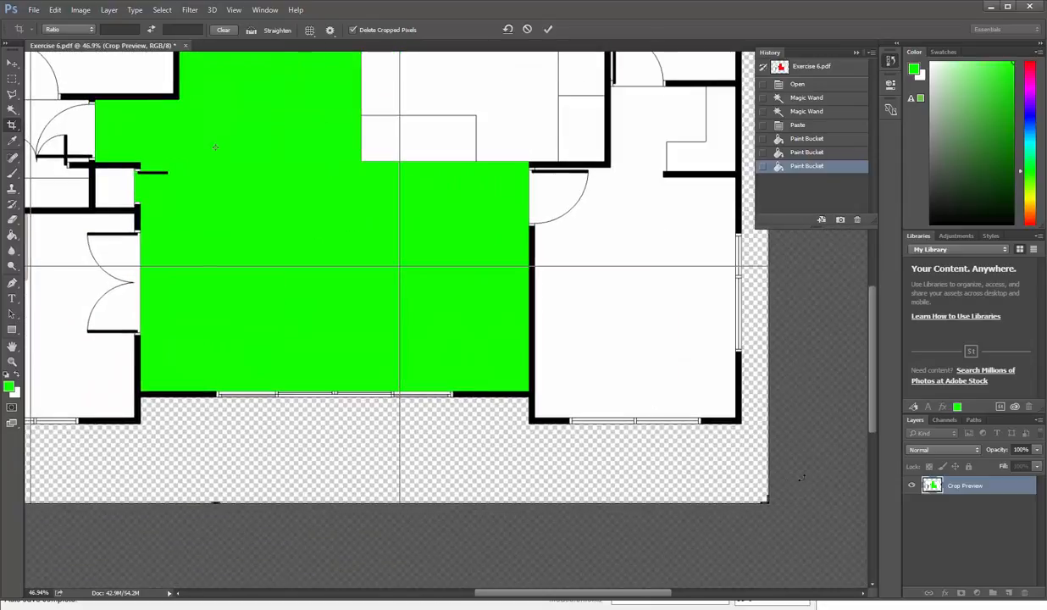
pyautogui.keyDown('alt'); pyautogui.scroll(2, 775, 480); pyautogui.keyUp('alt')
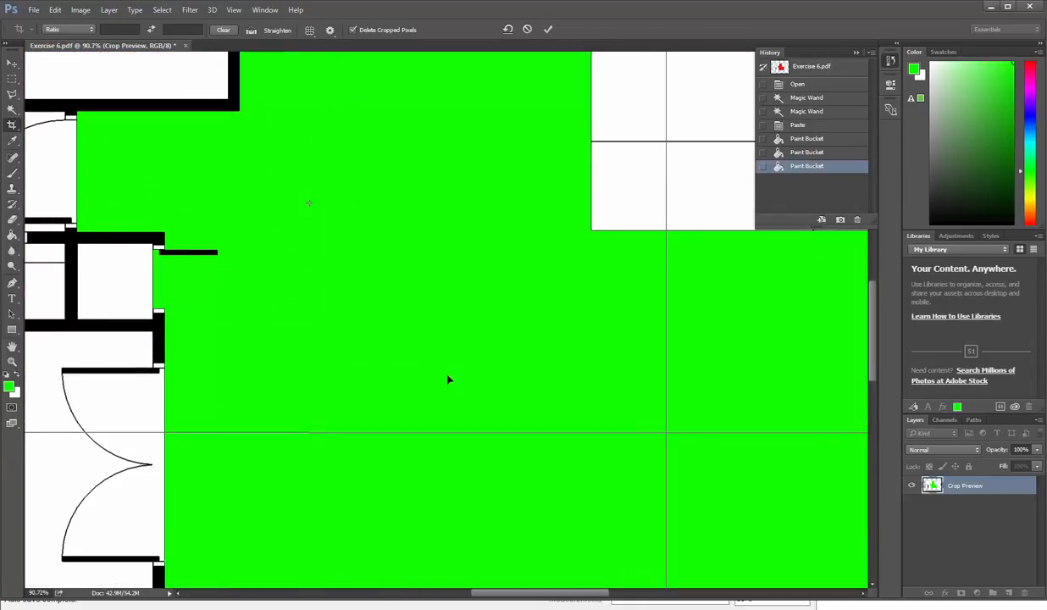
pyautogui.moveTo(720, 459); pyautogui.dragTo(79, 218)
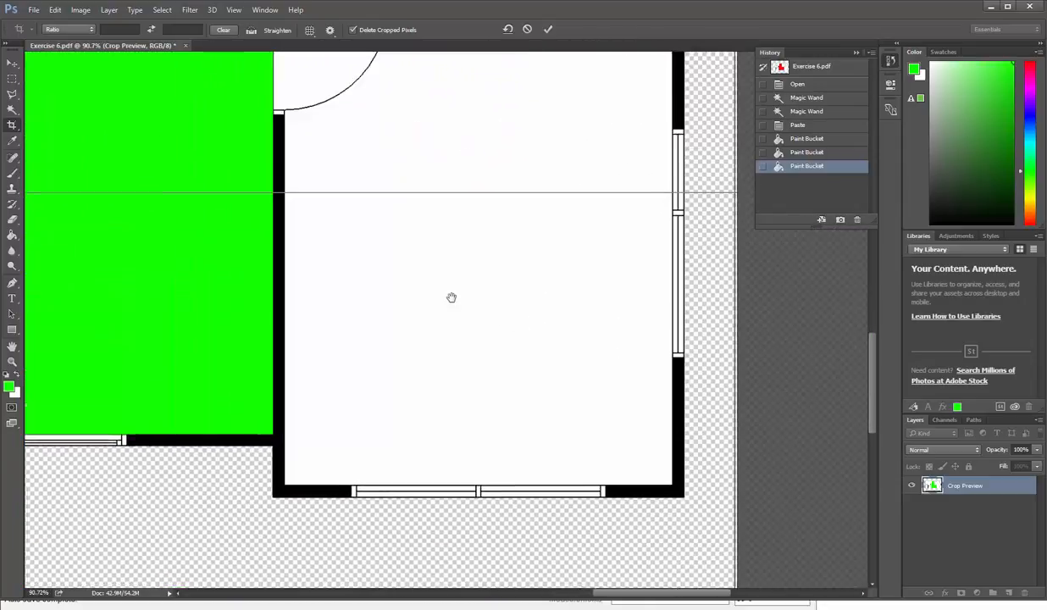
pyautogui.moveTo(602, 356); pyautogui.dragTo(358, 283)
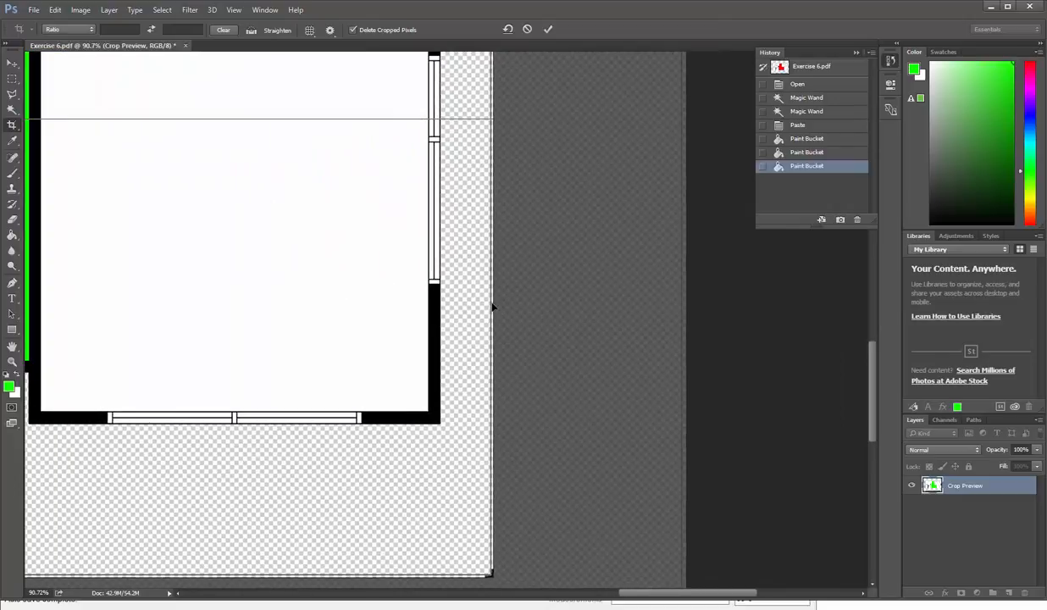
pyautogui.moveTo(494, 304); pyautogui.dragTo(492, 301)
pyautogui.moveTo(460, 581); pyautogui.dragTo(462, 576)
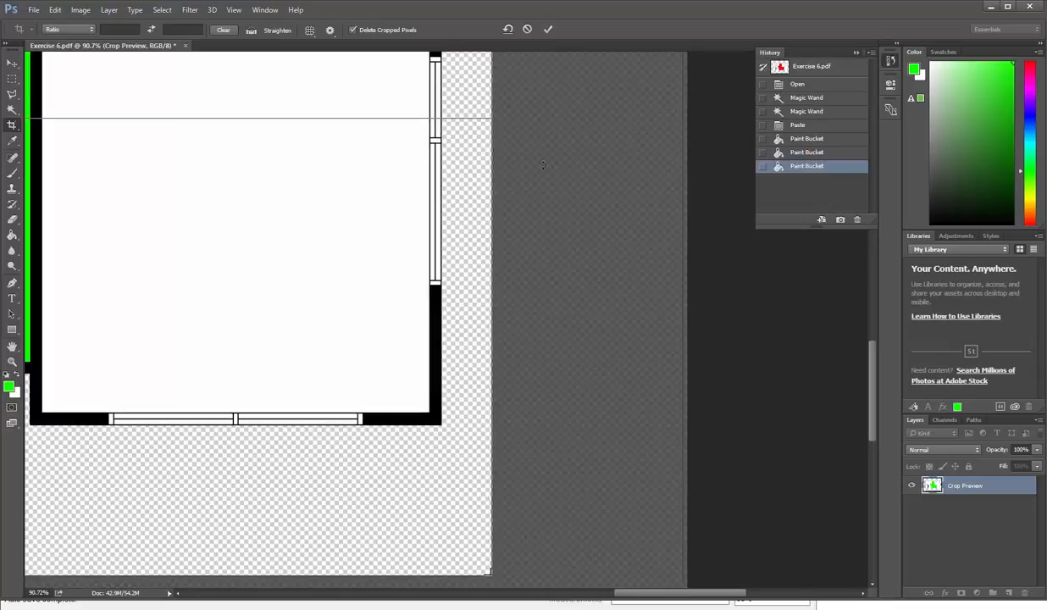
pyautogui.click(547, 31)
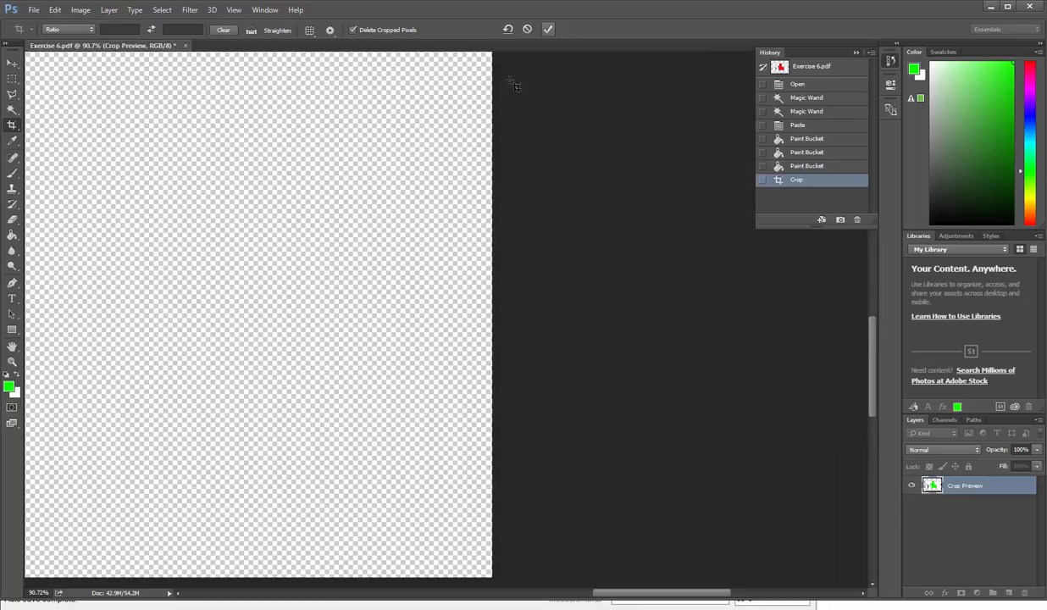
pyautogui.keyDown('alt'); pyautogui.scroll(-3, 684, 388); pyautogui.keyUp('alt')
pyautogui.keyDown('alt'); pyautogui.scroll(-4, 684, 388); pyautogui.keyUp('alt')
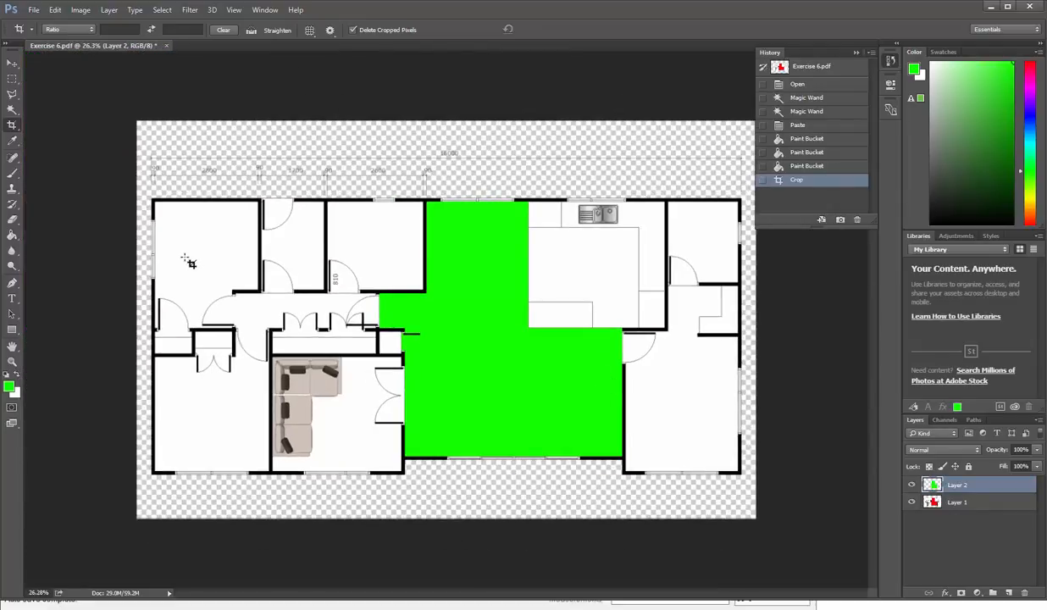
# Hide Layer 1 and save the green floor area to the Desktop as Exercise 6.png with smallest compression and no interlacing
pyautogui.click(912, 504)
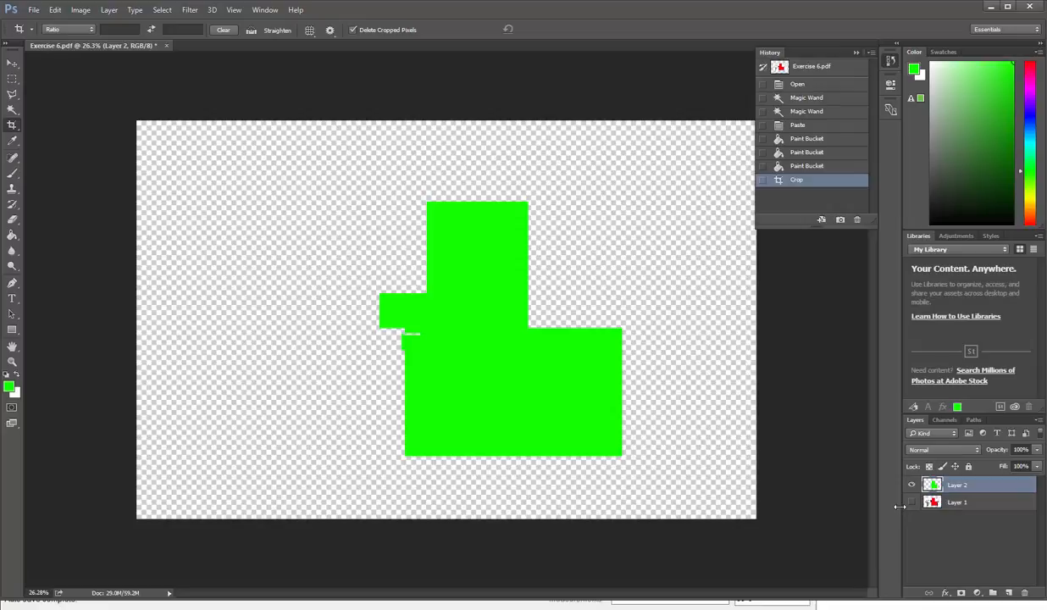
pyautogui.click(33, 10)
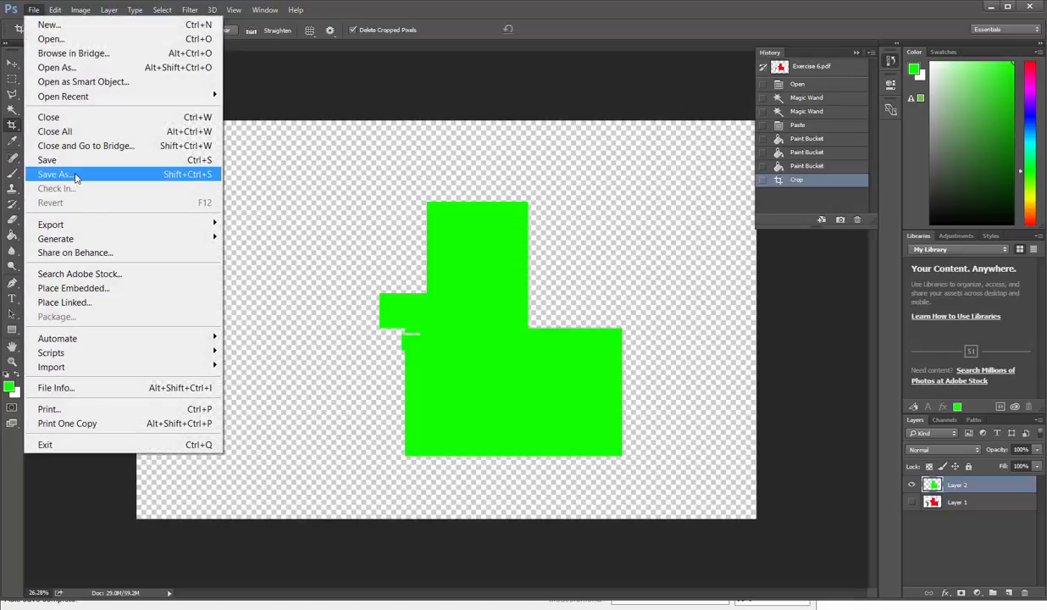
pyautogui.click(73, 174)
pyautogui.click(326, 295)
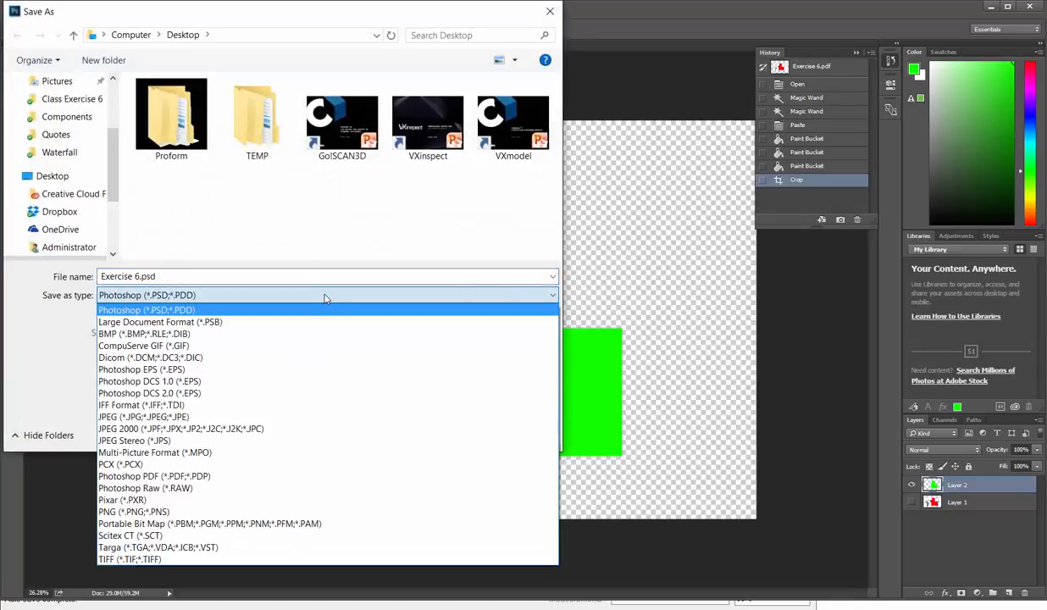
pyautogui.click(193, 511)
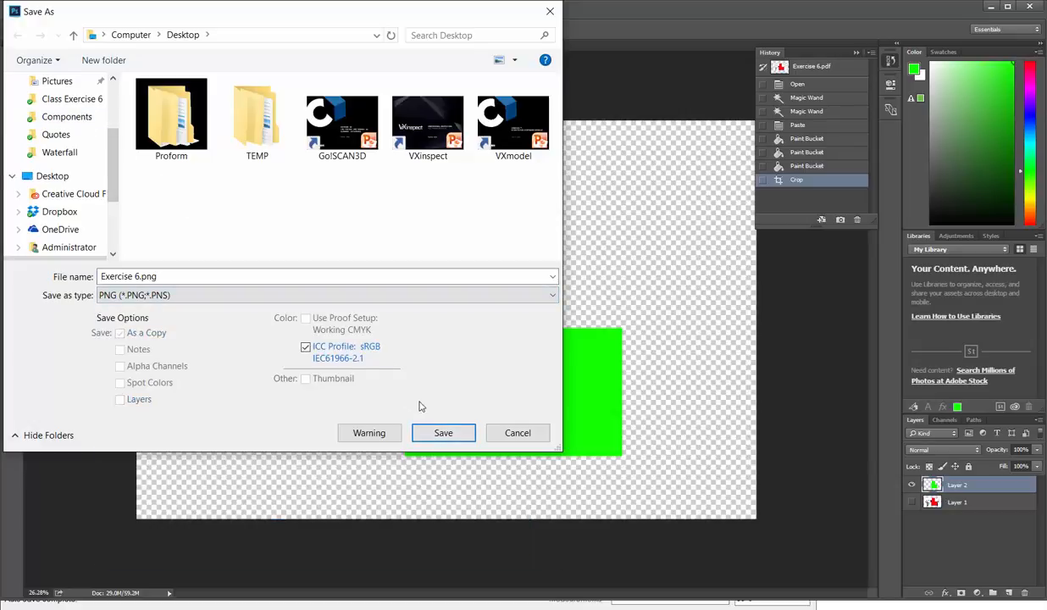
pyautogui.click(441, 432)
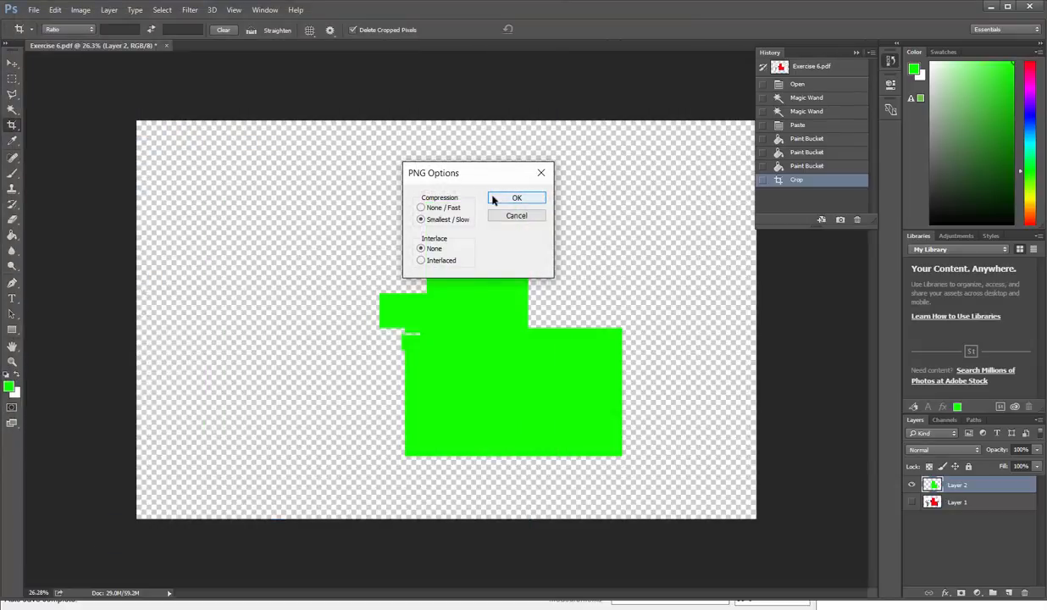
pyautogui.click(514, 198)
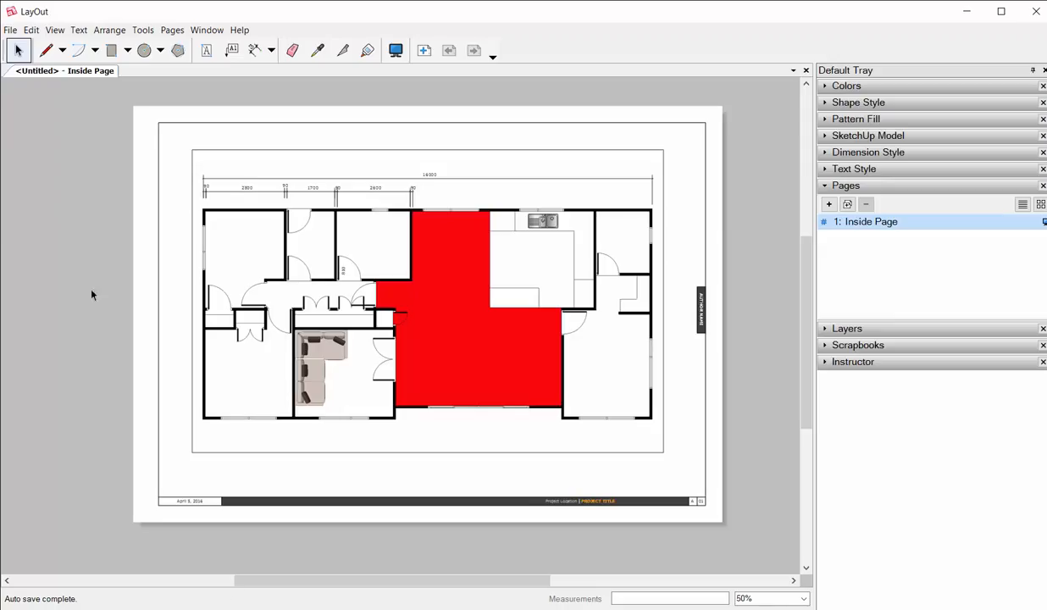
# Switch to LayOut and insert the Exercise 6.png image from the Desktop onto the floor plan page
pyautogui.click(10, 29)
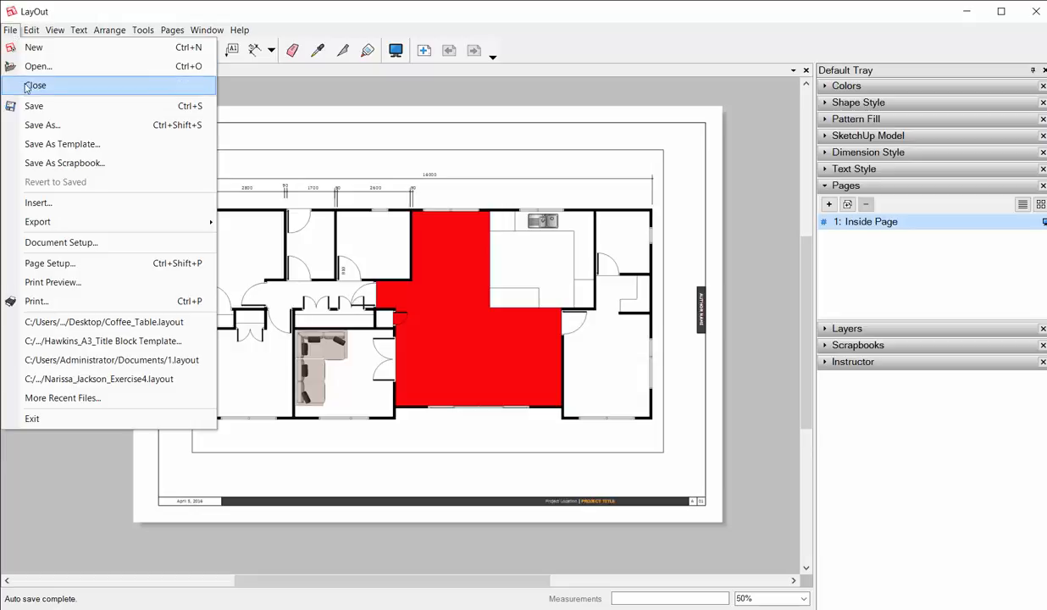
pyautogui.click(39, 202)
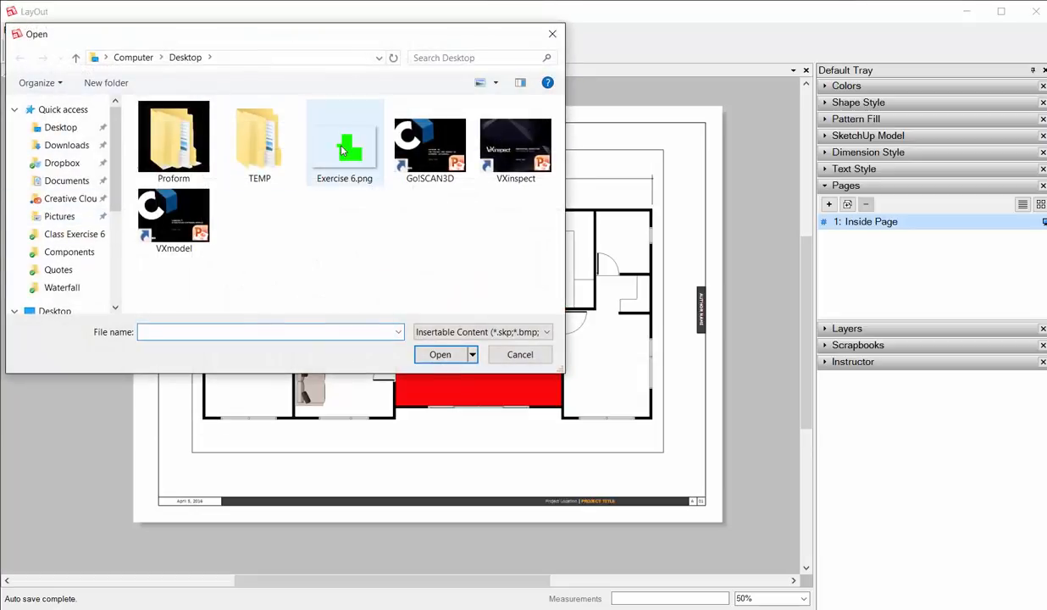
pyautogui.click(343, 150)
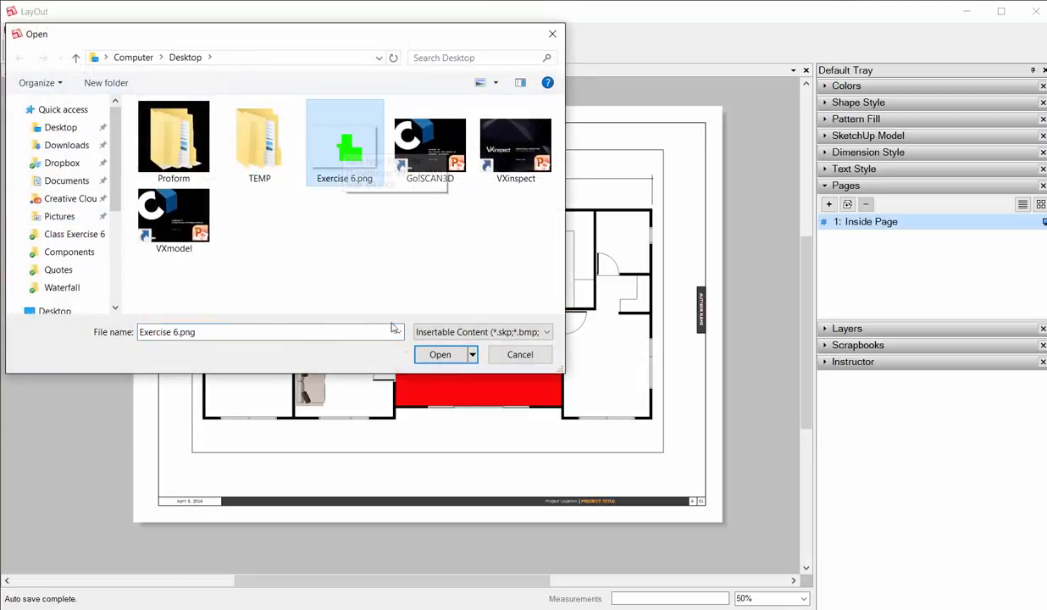
pyautogui.click(437, 355)
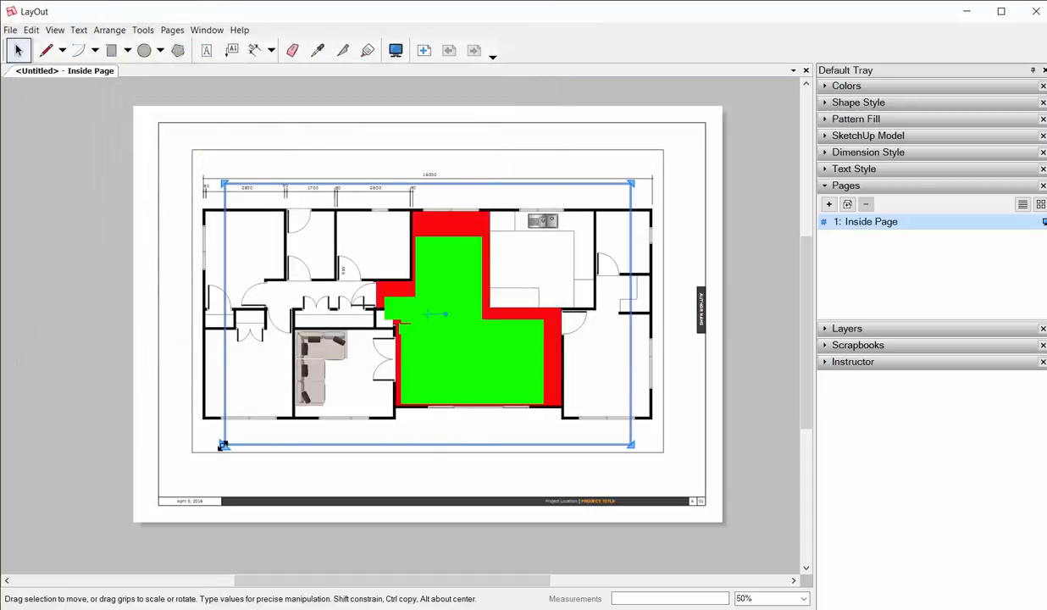
# Scale the inserted image by its corners to match the floor plan's frame, so the green area covers the red floor
pyautogui.moveTo(222, 442); pyautogui.dragTo(191, 453)
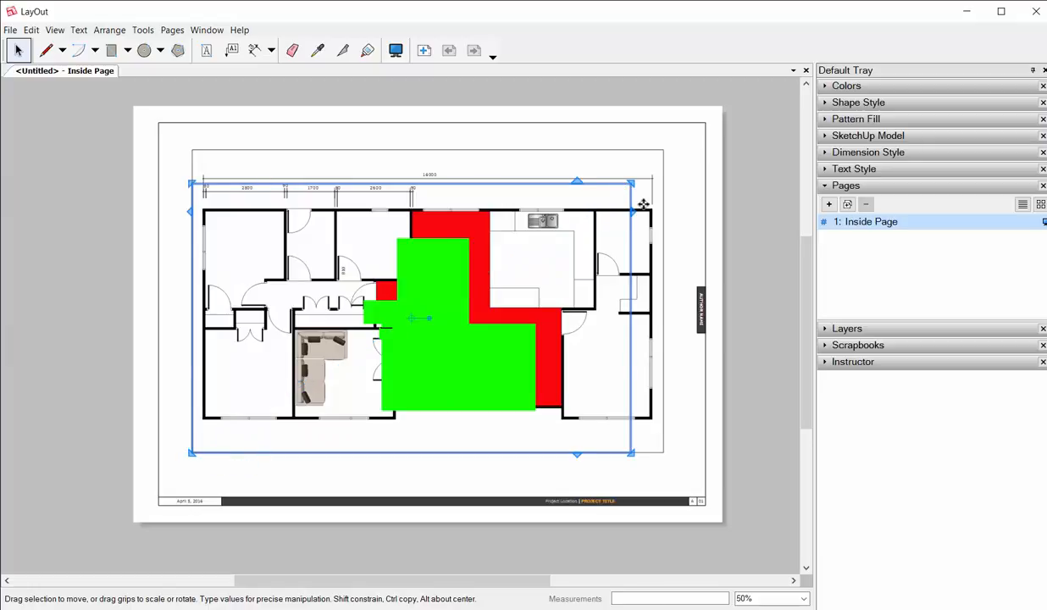
pyautogui.moveTo(631, 182); pyautogui.dragTo(664, 150)
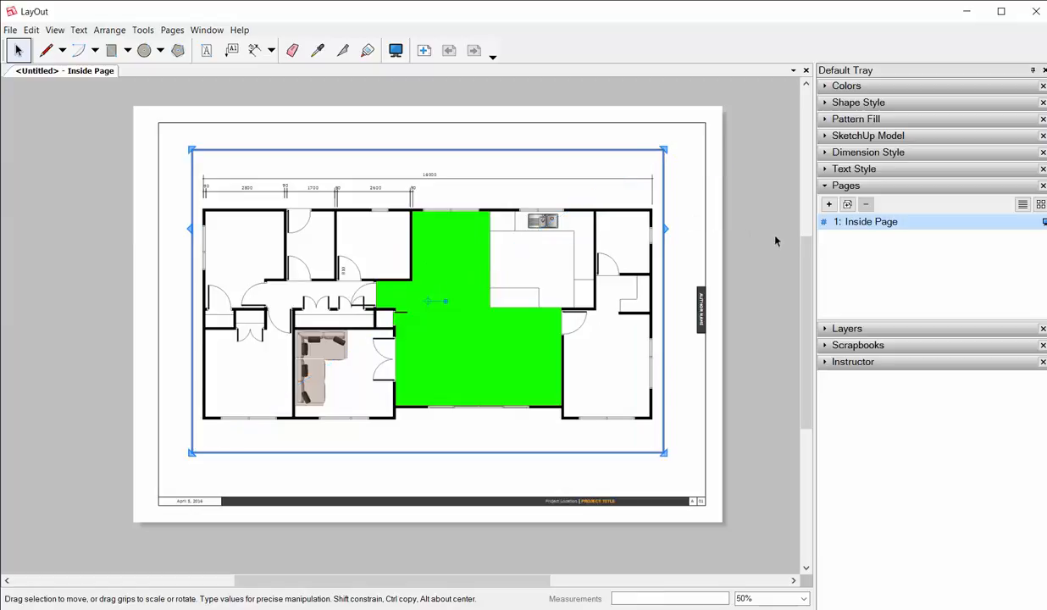
pyautogui.click(669, 376)
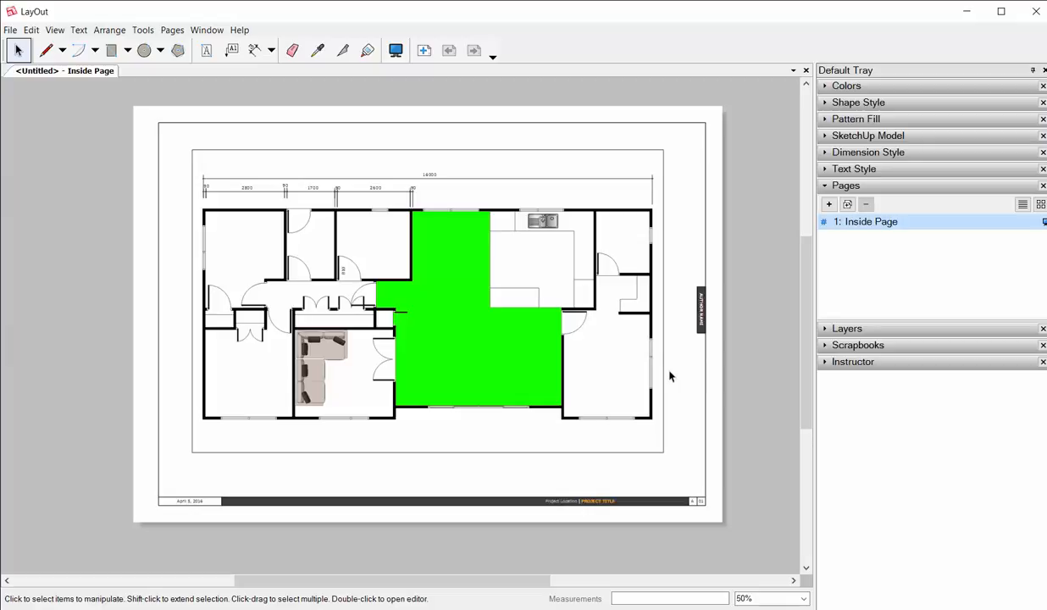
pyautogui.click(433, 301)
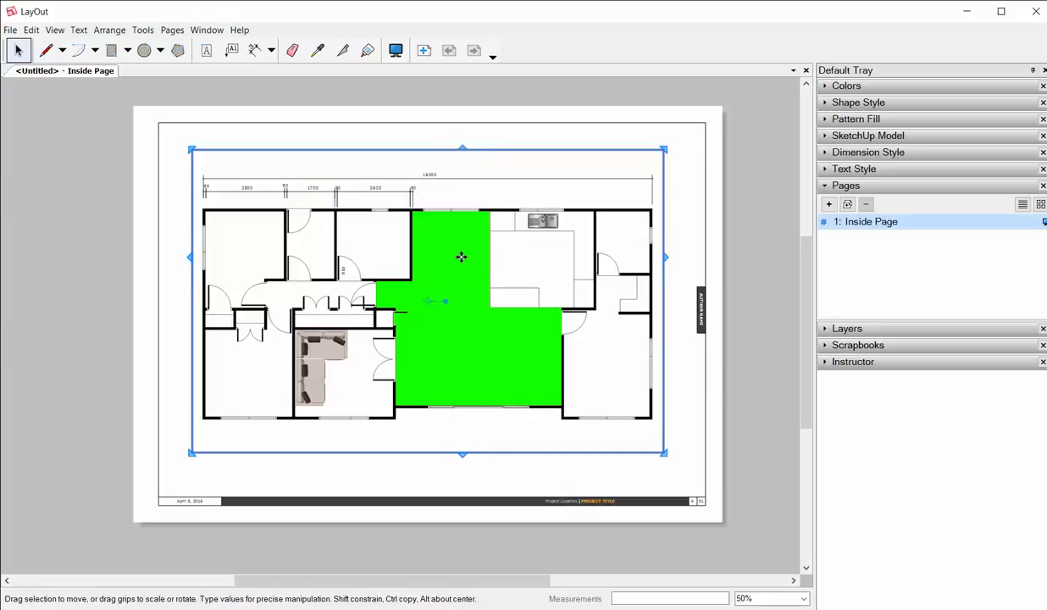
# Select the black rectangular frame around the floor plan, separately from the overlaid image, and delete it
pyautogui.scroll(3, 691, 144)
pyautogui.scroll(8, 693, 142)
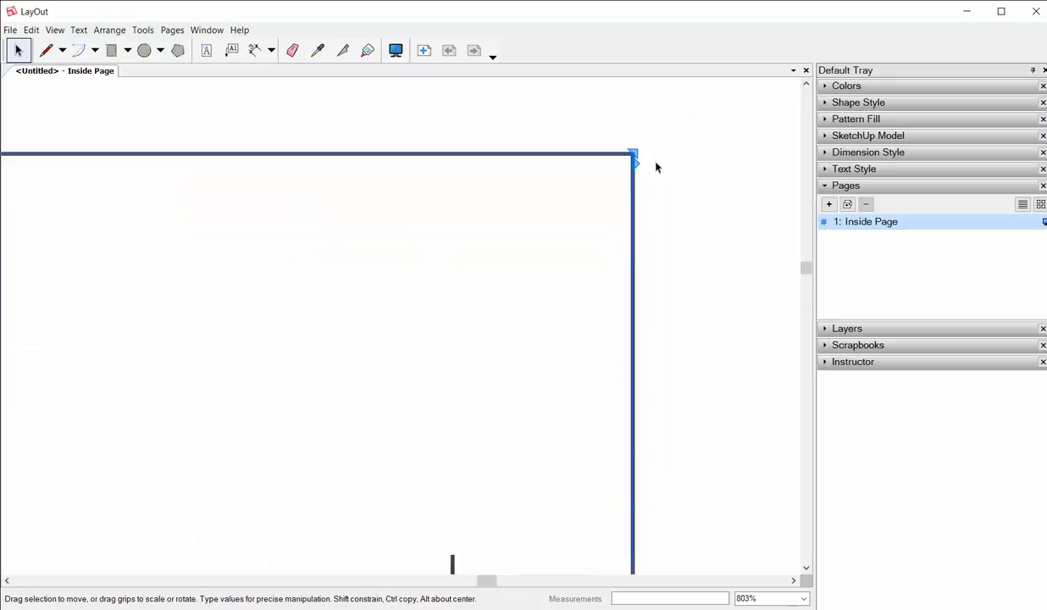
pyautogui.click(616, 155)
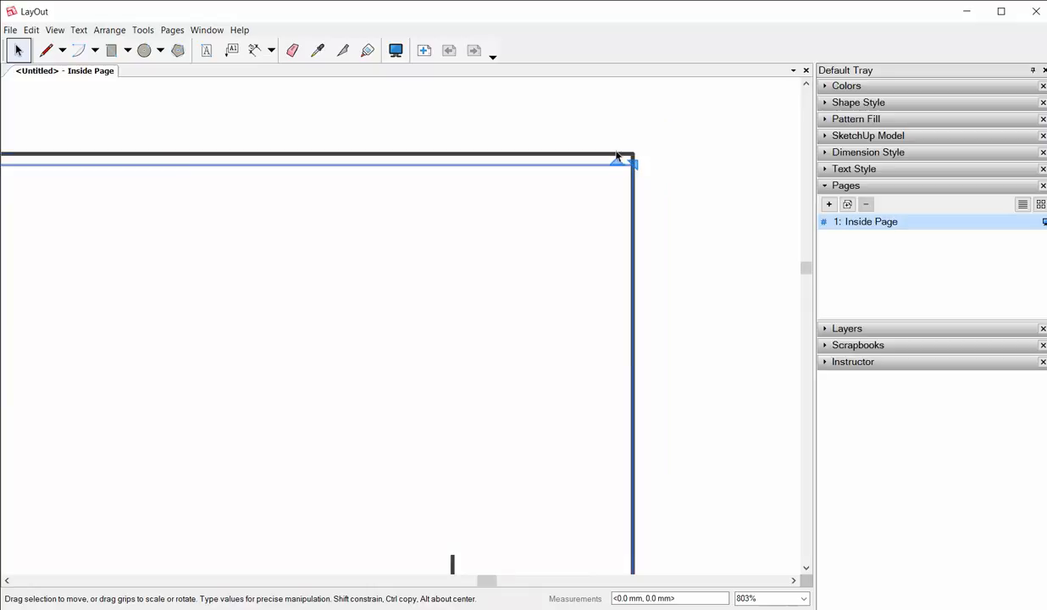
pyautogui.moveTo(618, 157); pyautogui.dragTo(617, 152)
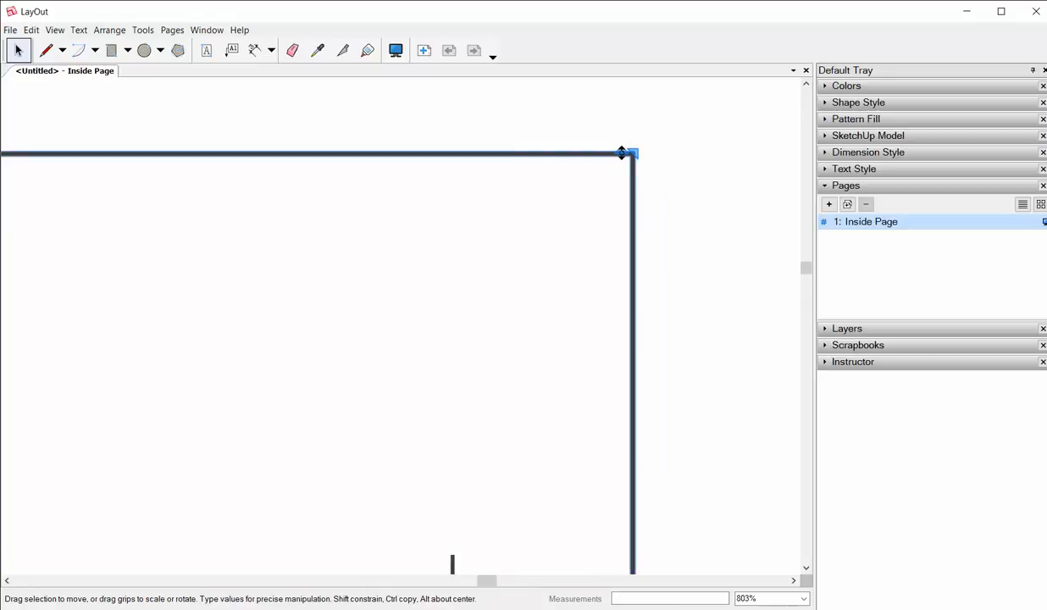
pyautogui.press('Delete')
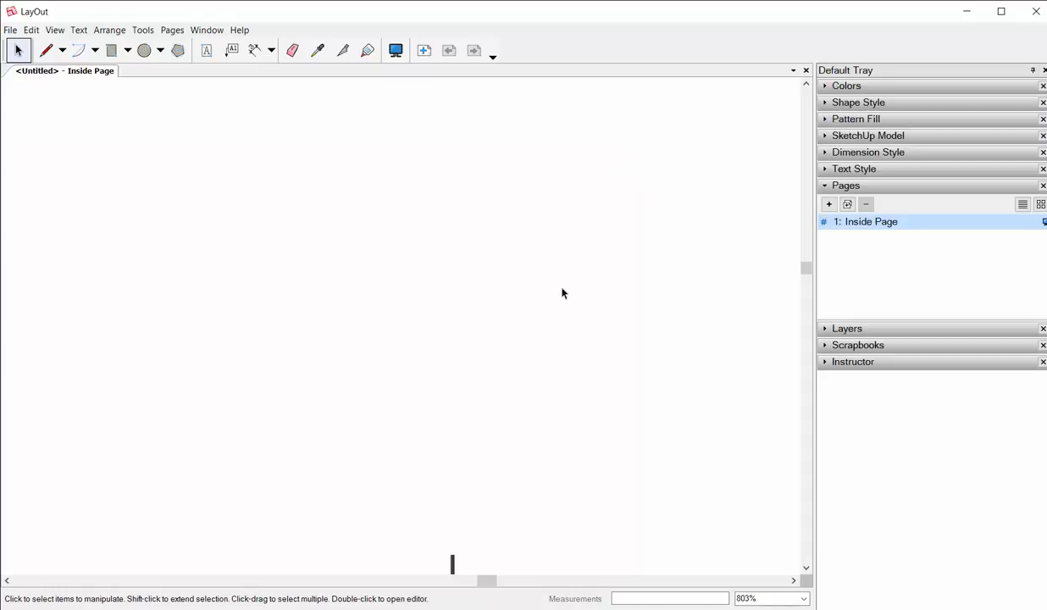
pyautogui.scroll(-5, 631, 238)
pyautogui.scroll(-3, 602, 226)
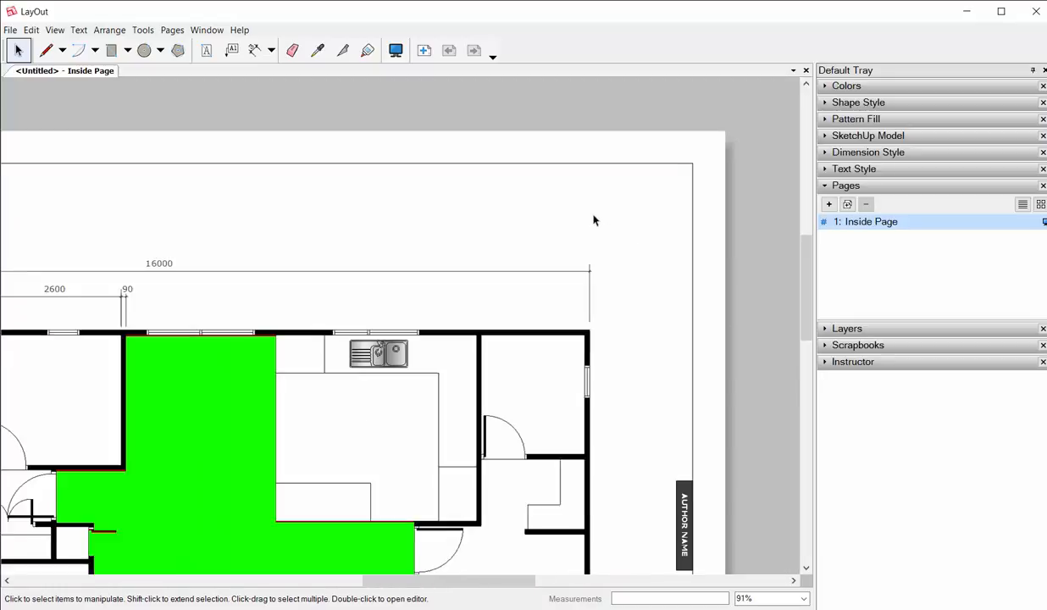
# Nudge the green floor image slightly so that it fully covers the red floor area
pyautogui.click(242, 428)
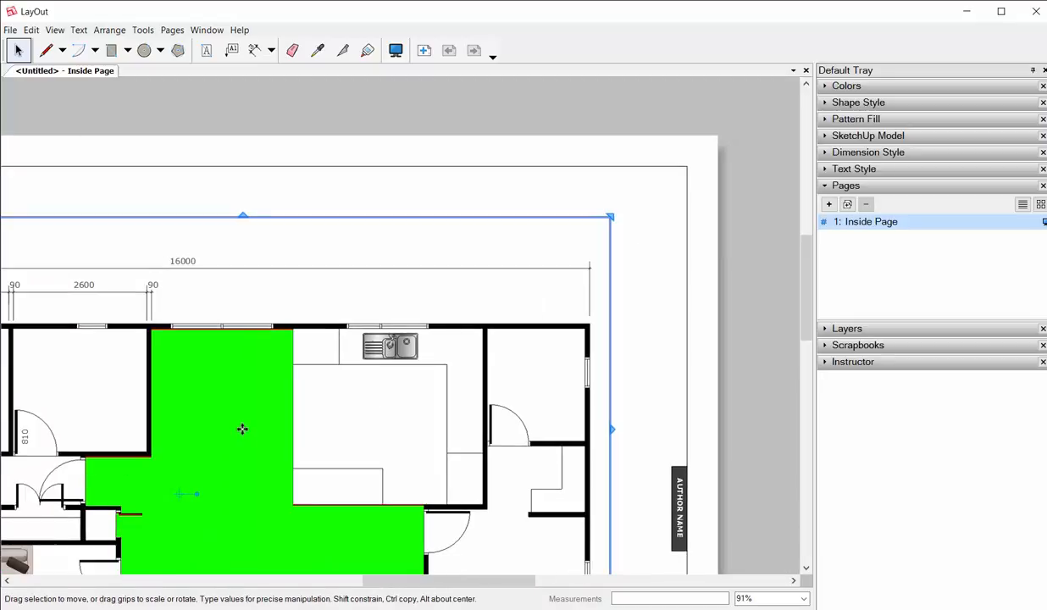
pyautogui.moveTo(243, 428); pyautogui.dragTo(257, 425)
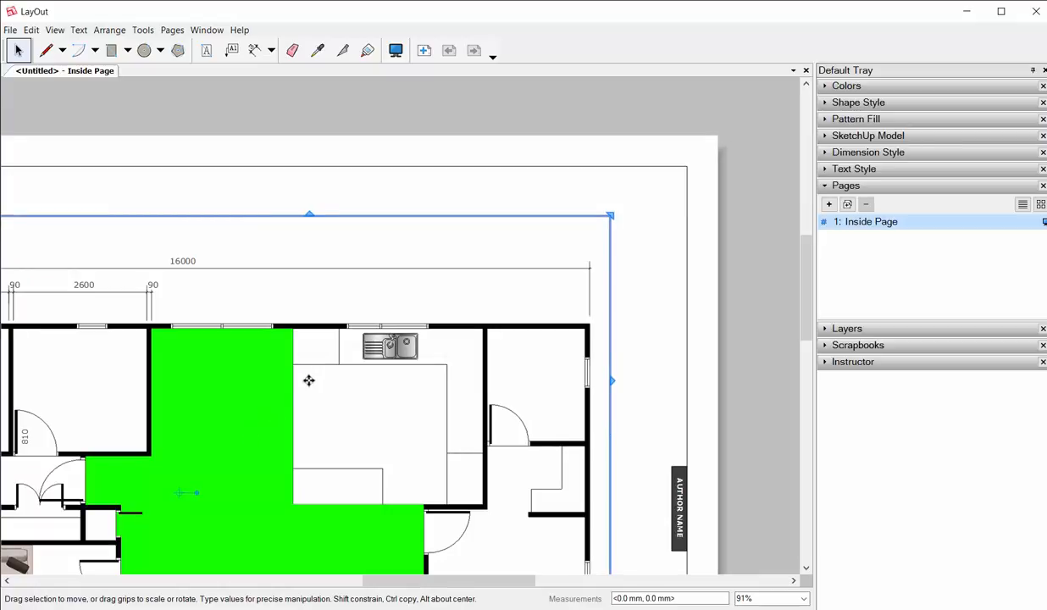
pyautogui.scroll(-4, 466, 203)
pyautogui.click(464, 134)
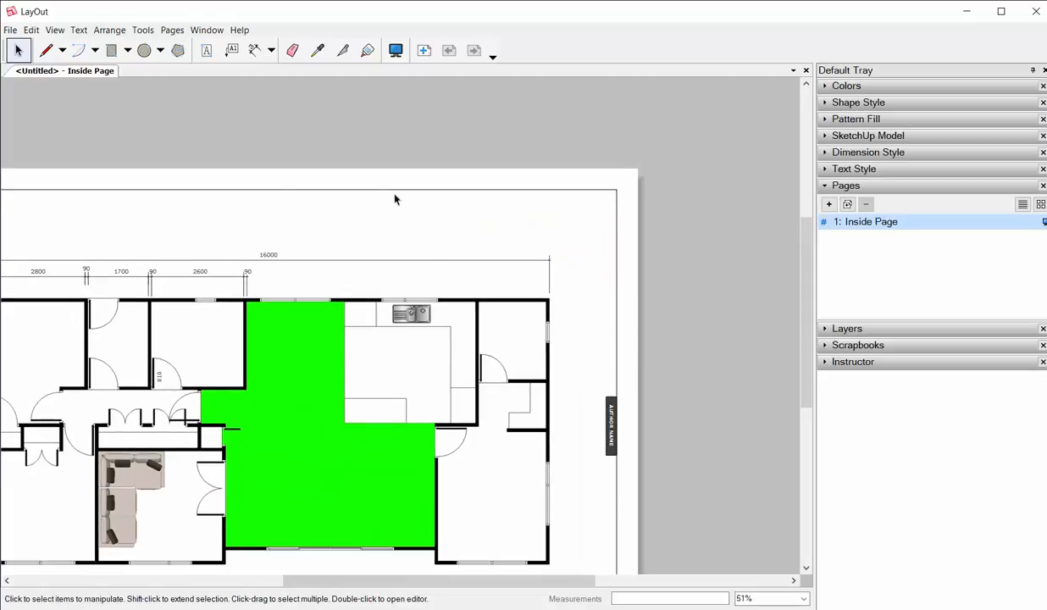
pyautogui.moveTo(256, 457); pyautogui.dragTo(314, 407, button='middle')
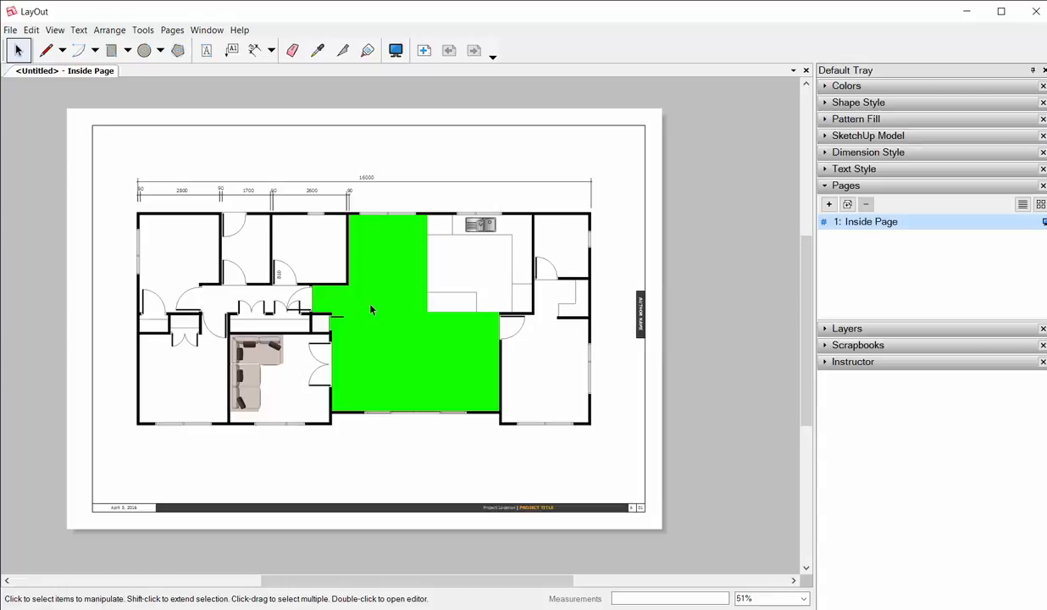
# Add a new layer and name it Photoshop Image
pyautogui.click(206, 50)
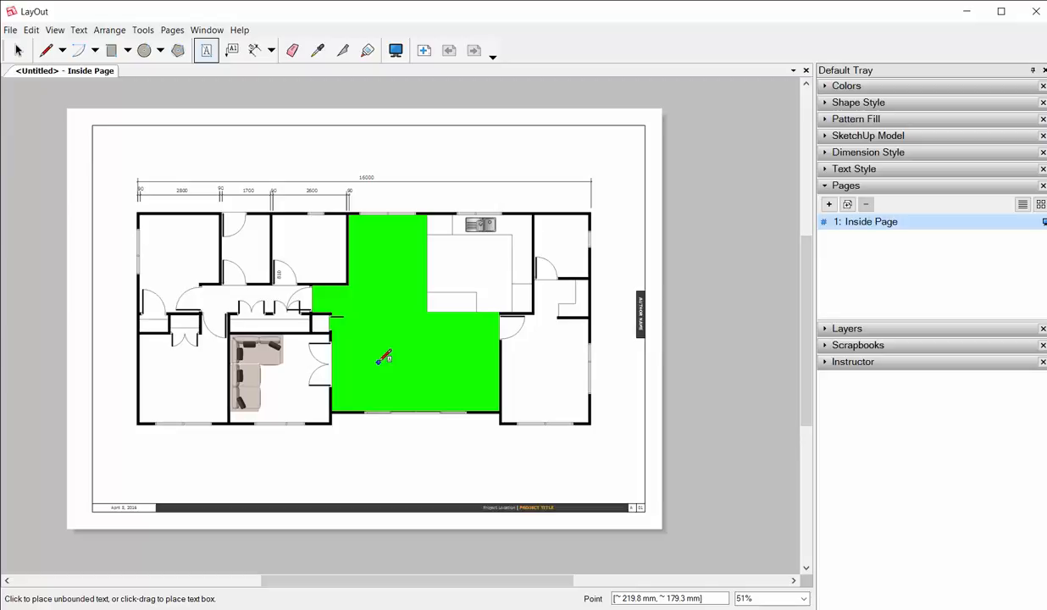
pyautogui.click(18, 50)
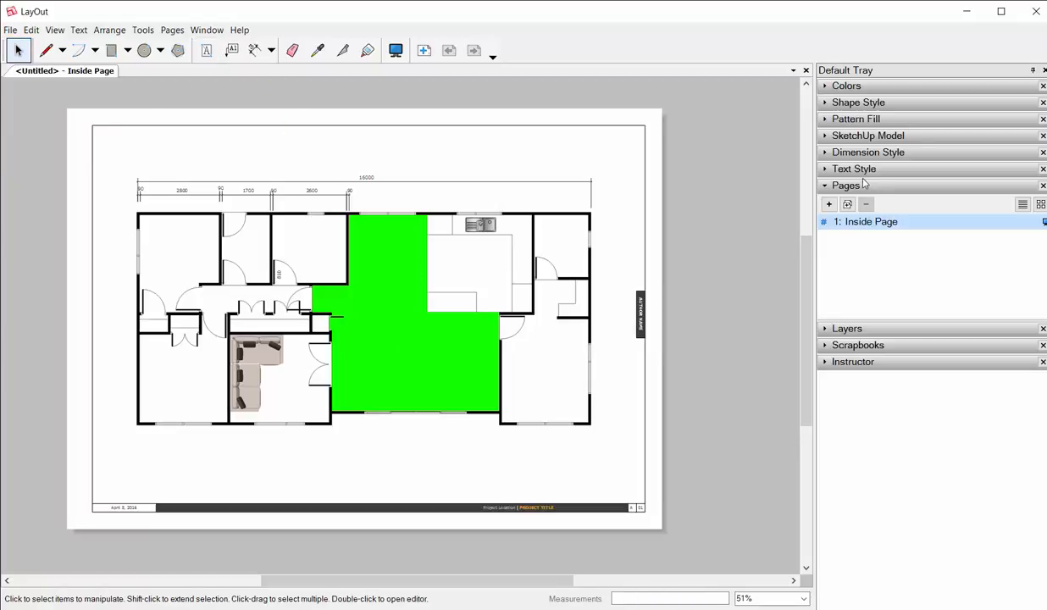
pyautogui.click(835, 186)
pyautogui.click(838, 202)
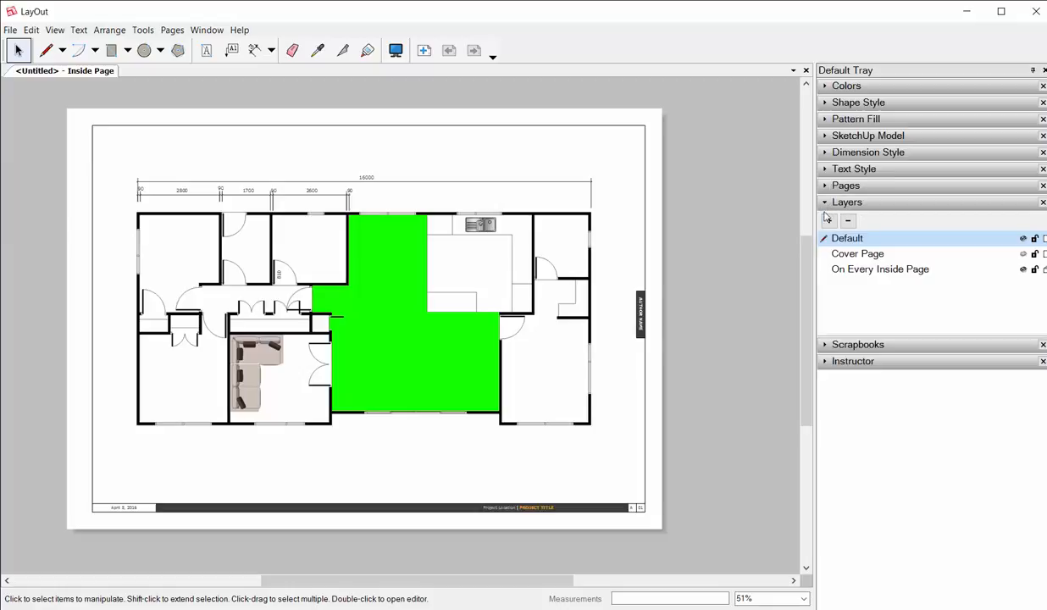
pyautogui.click(829, 222)
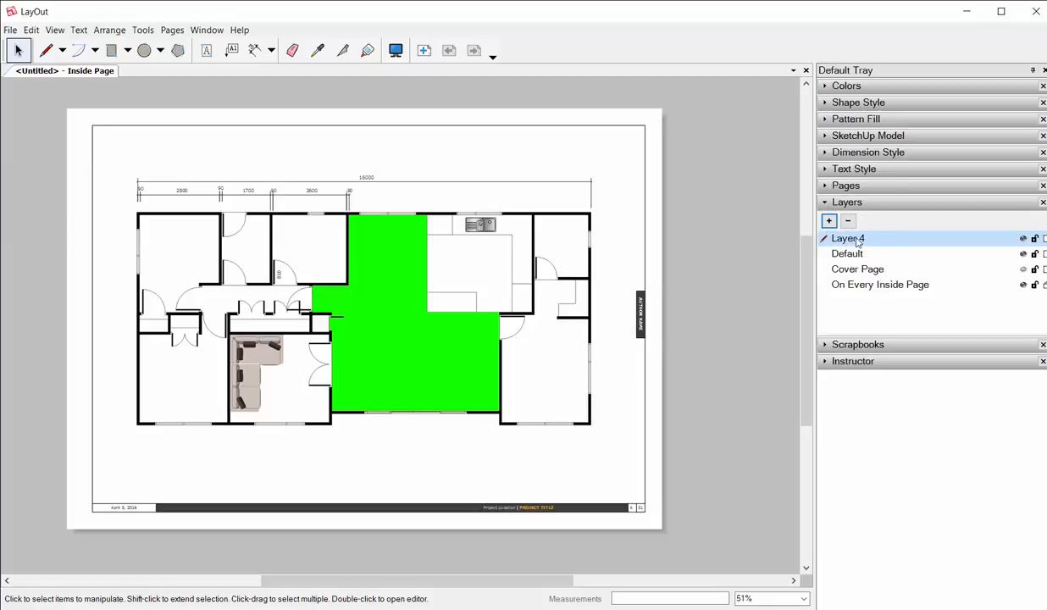
pyautogui.doubleClick(849, 240)
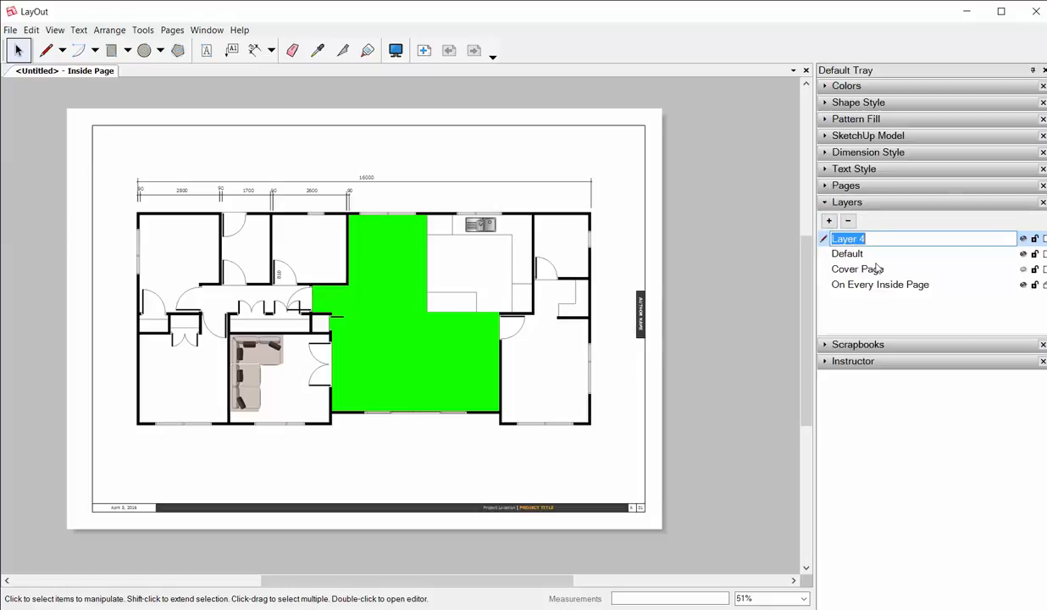
pyautogui.write('Photo')
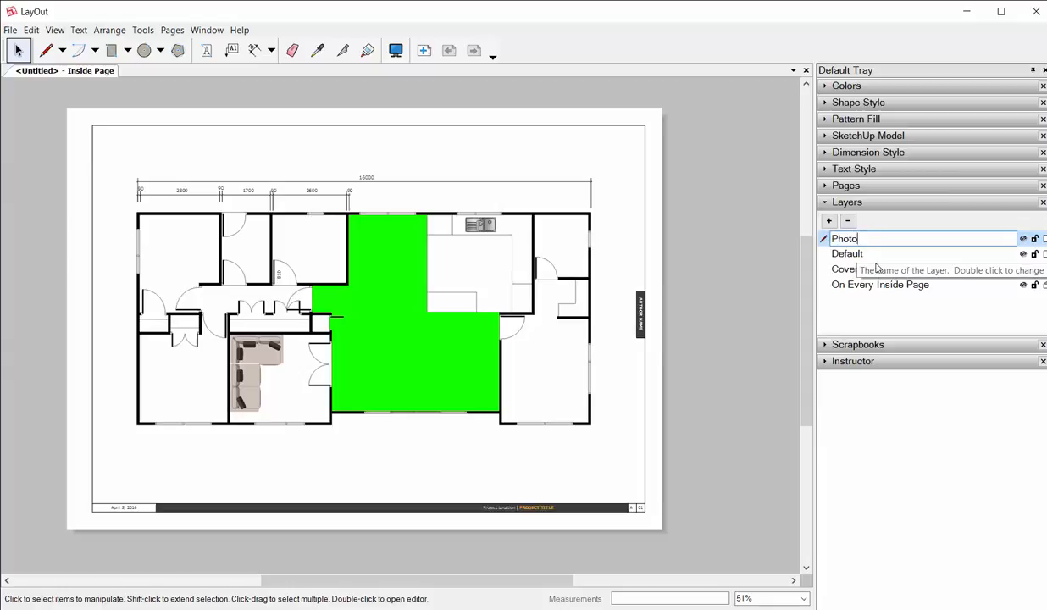
pyautogui.write('shop Image')
pyautogui.press('Return')
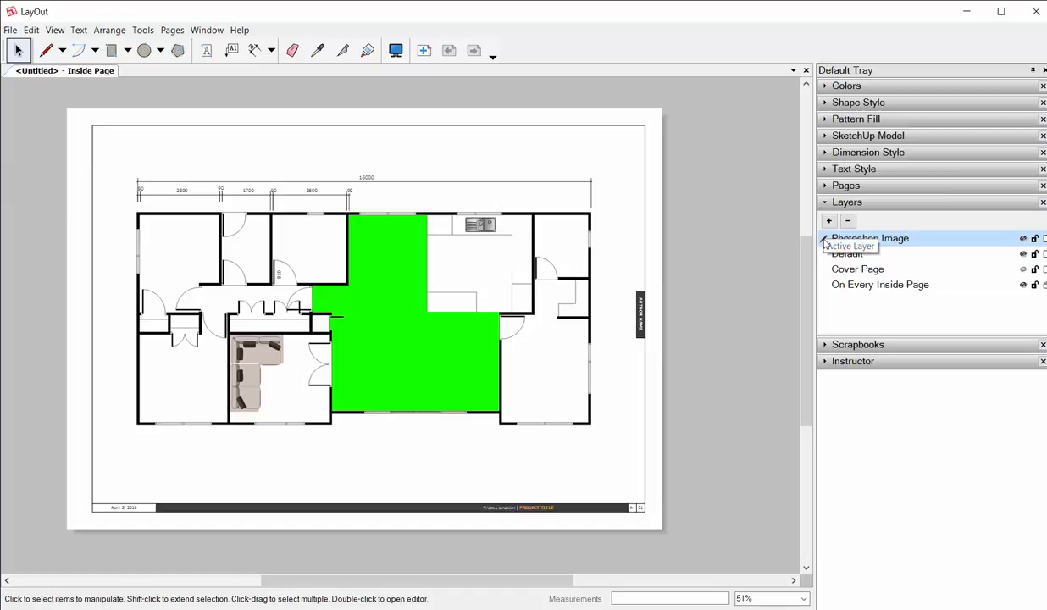
# Move the green floor image onto the Photoshop Image layer and check it by hiding and reshowing that layer
pyautogui.rightClick(424, 355)
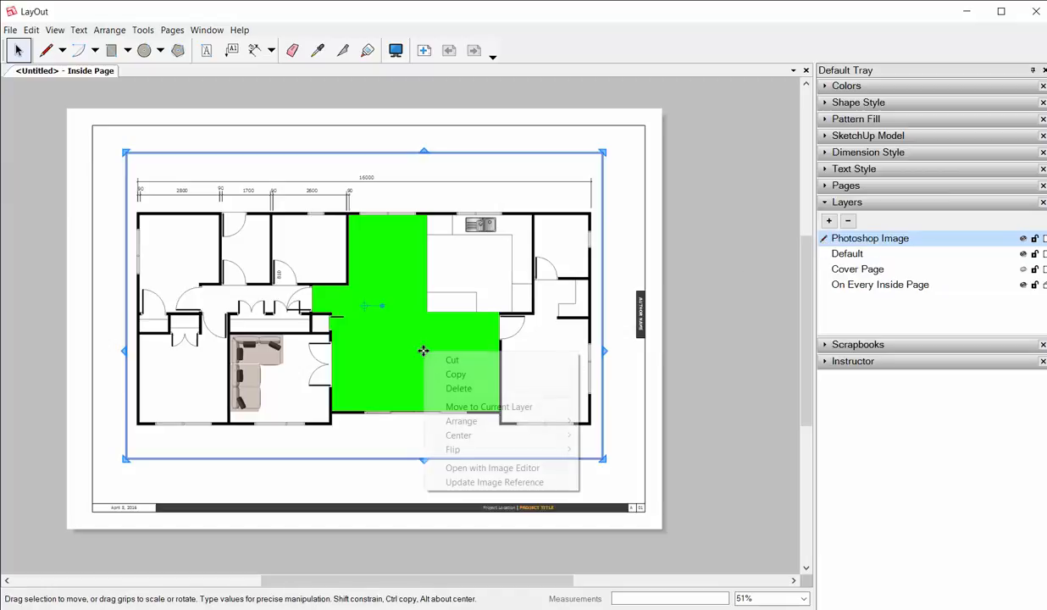
pyautogui.click(450, 407)
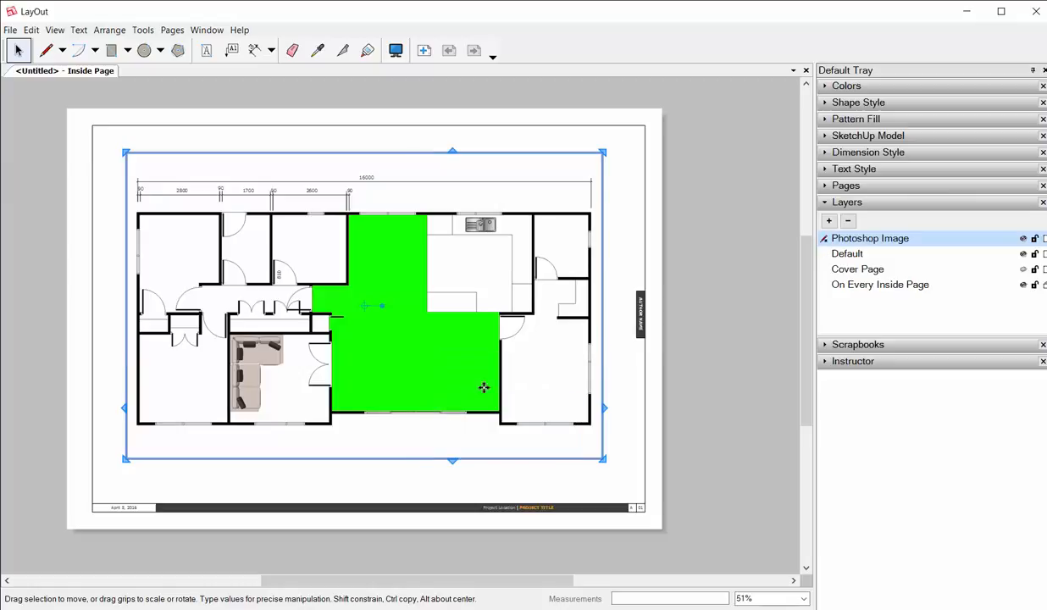
pyautogui.click(700, 261)
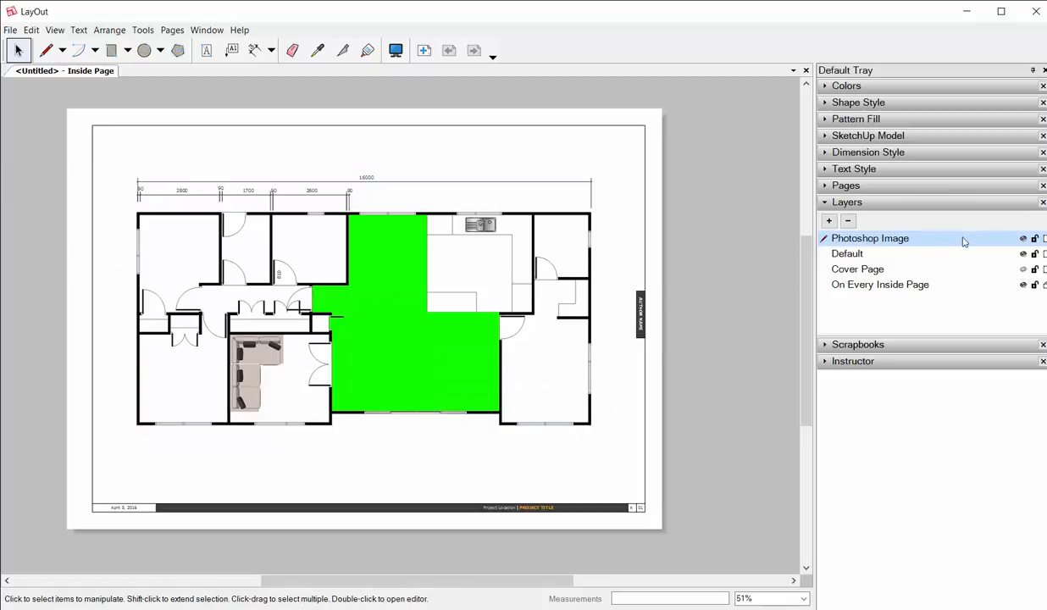
pyautogui.click(1023, 239)
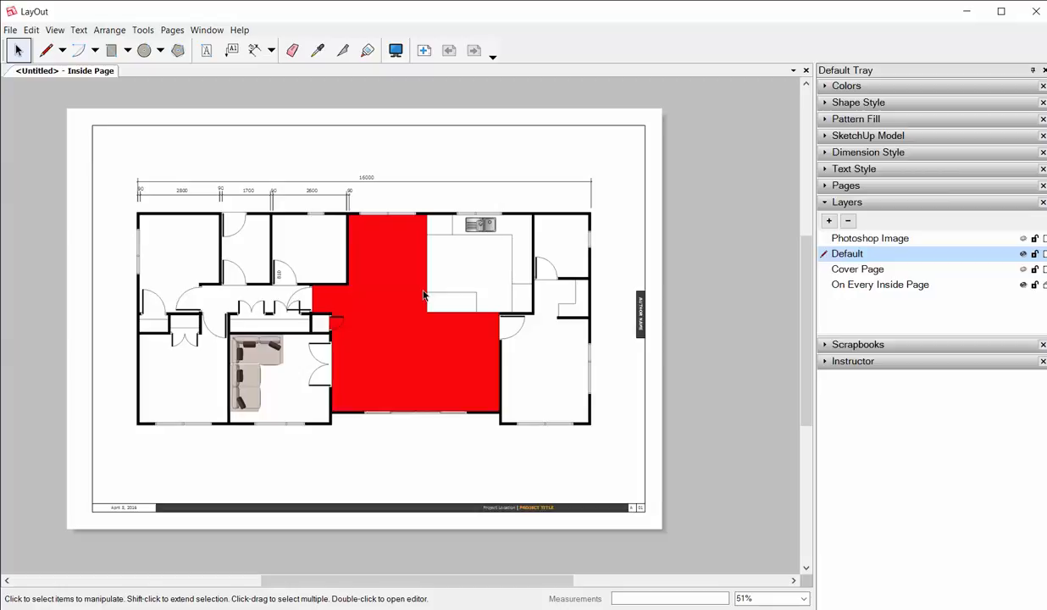
pyautogui.click(1023, 240)
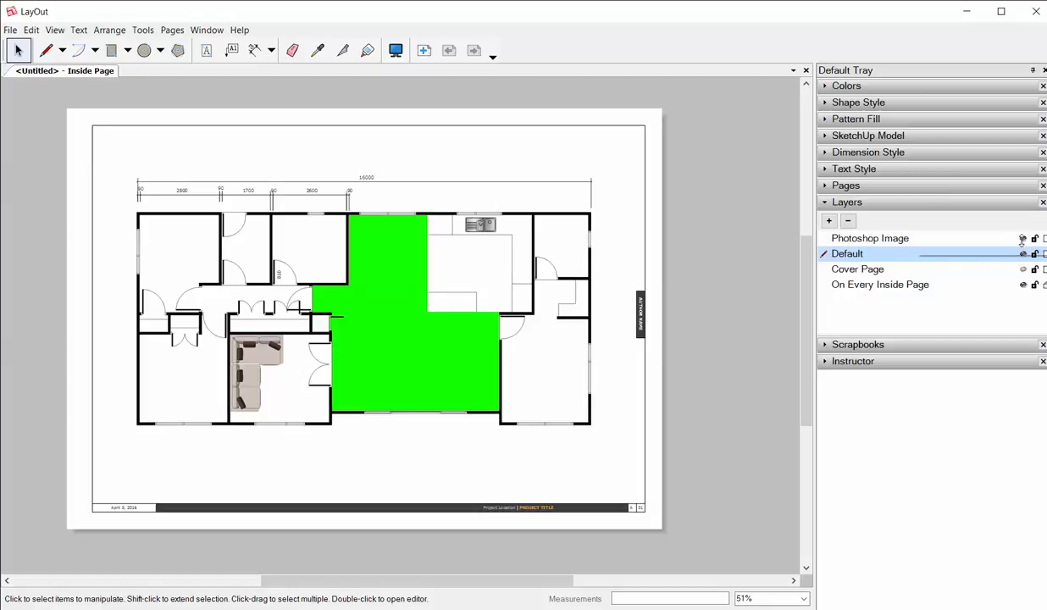
# Place the text label LOUNGE in the lower part of the green floor area on the Default layer
pyautogui.click(205, 50)
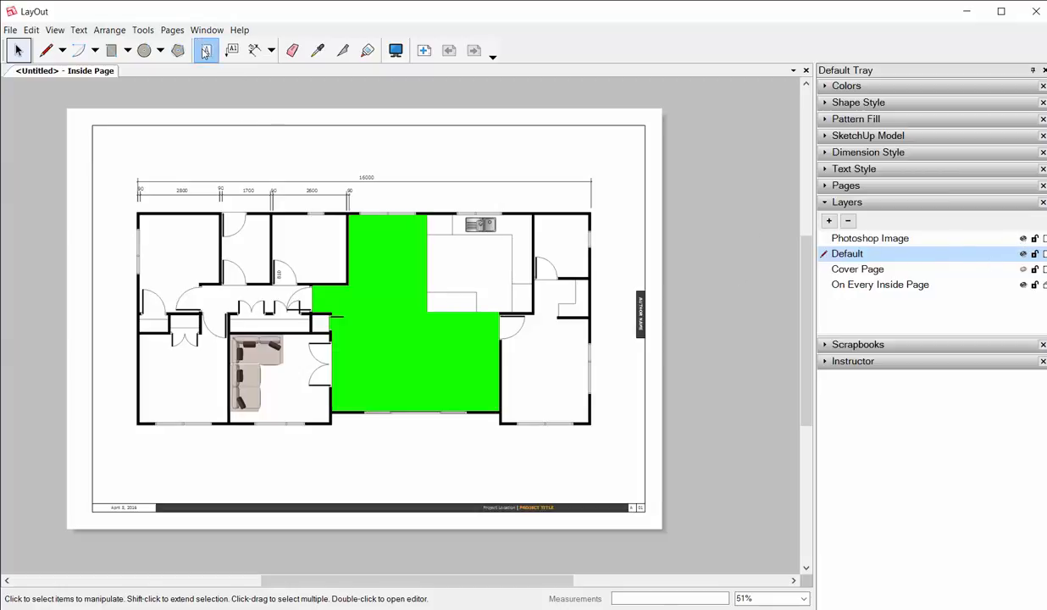
pyautogui.click(475, 429)
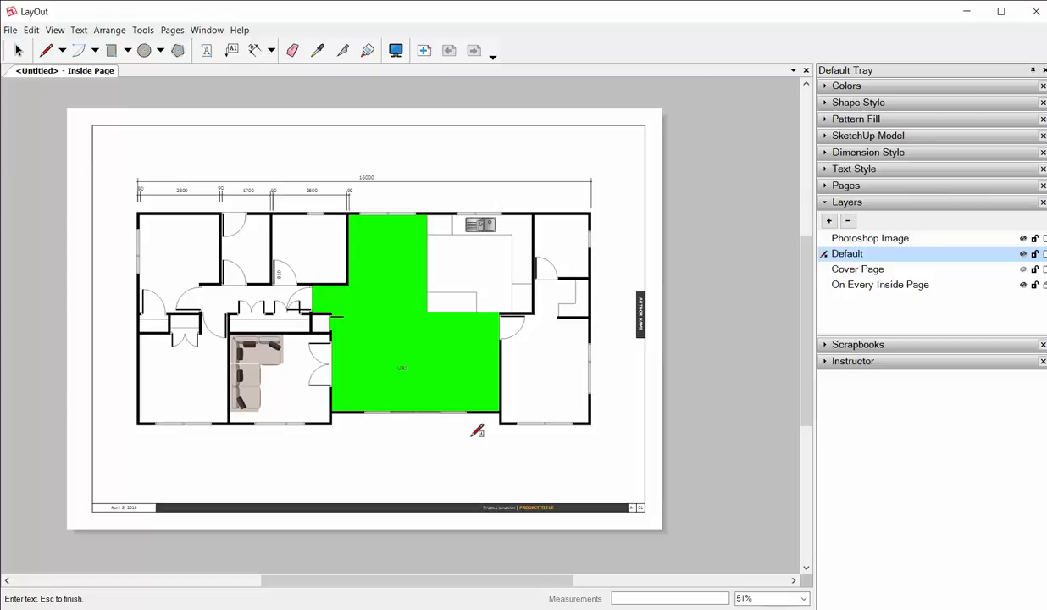
pyautogui.write('NGE')
pyautogui.press('Escape')
pyautogui.click(416, 382)
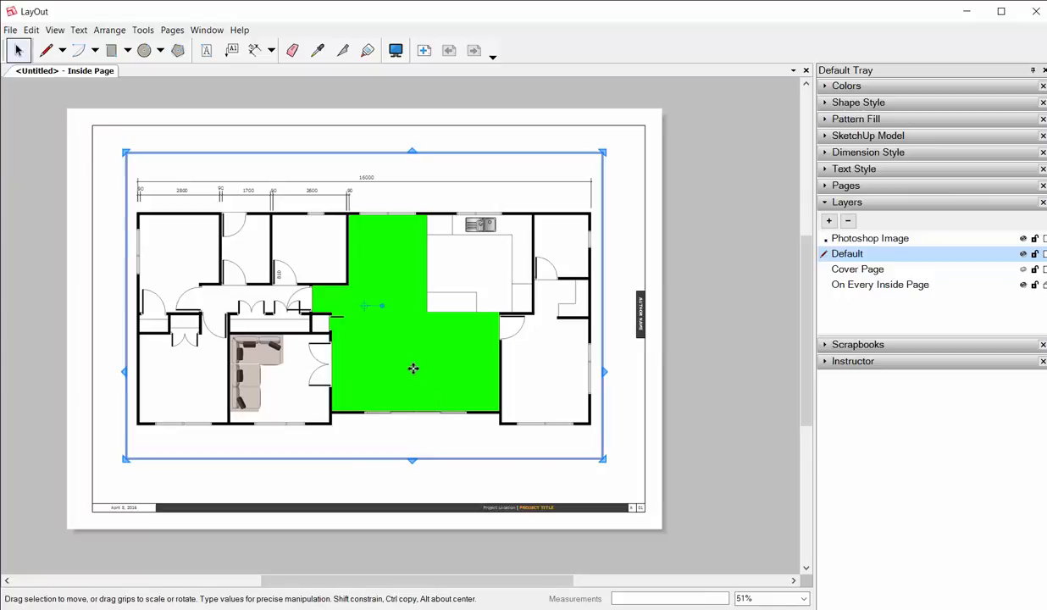
# Hide the Photoshop Image layer and set the LOUNGE label's text size to 20 pt
pyautogui.click(1023, 239)
pyautogui.click(406, 366)
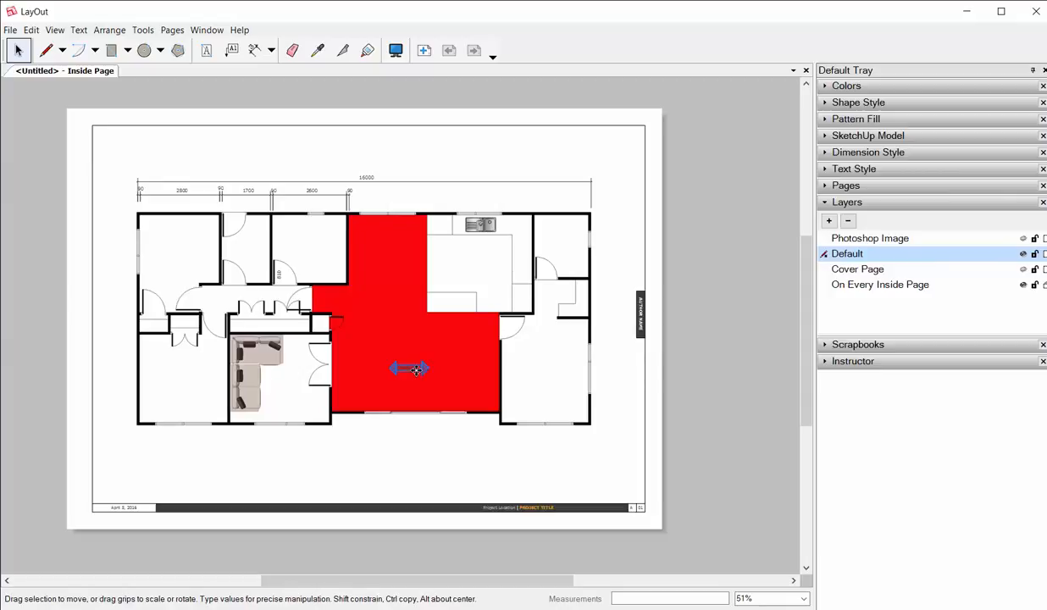
pyautogui.click(853, 168)
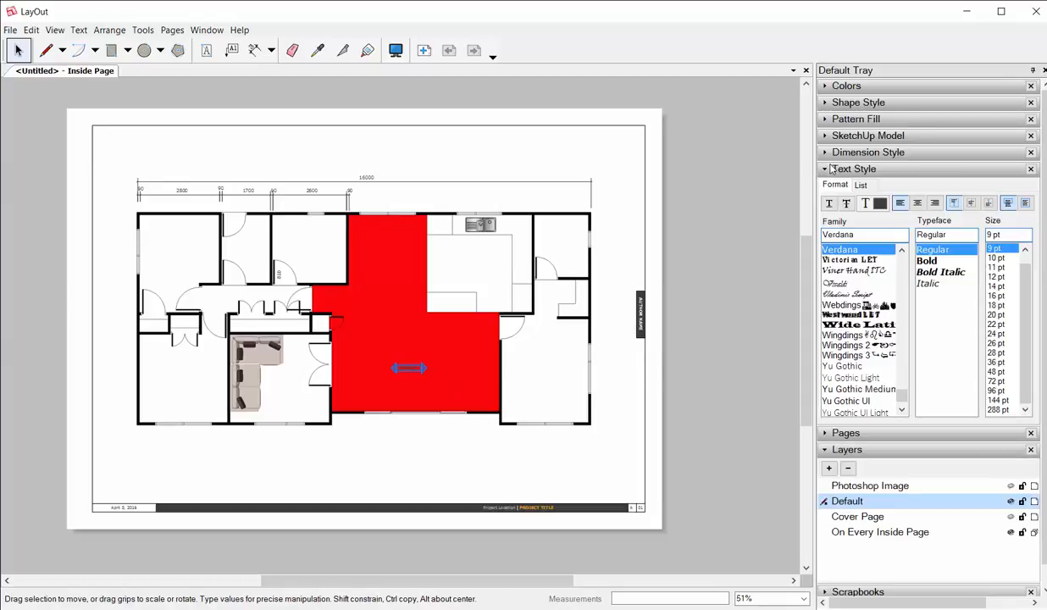
pyautogui.click(998, 333)
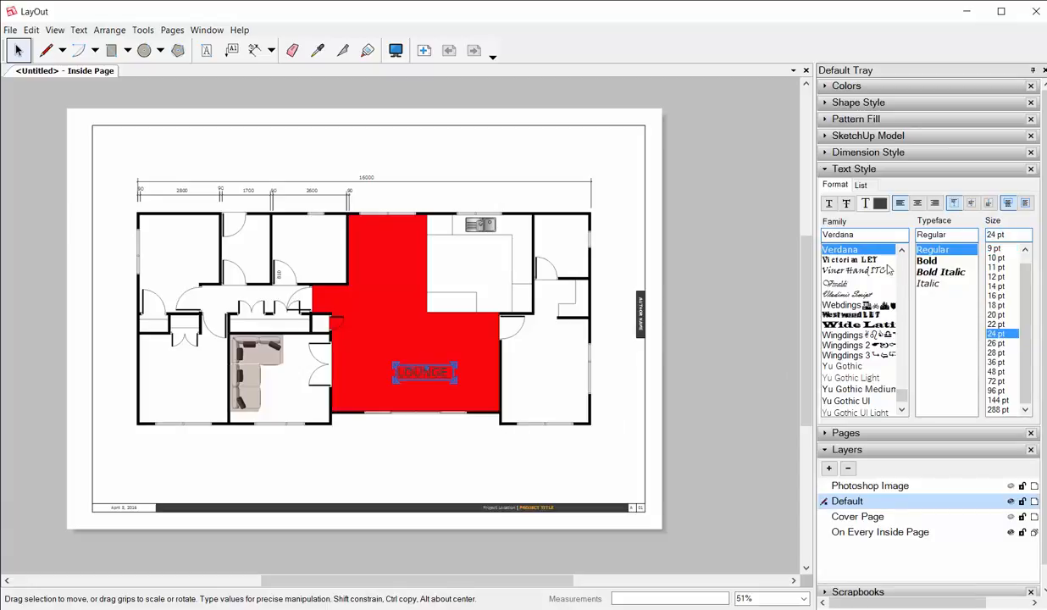
pyautogui.click(1003, 316)
pyautogui.click(546, 467)
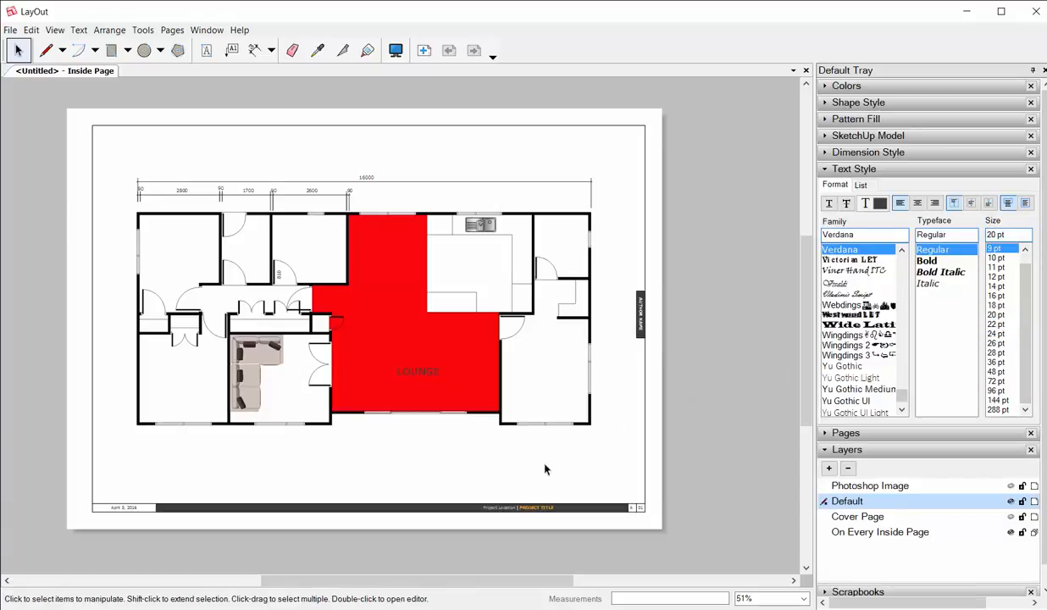
pyautogui.click(830, 168)
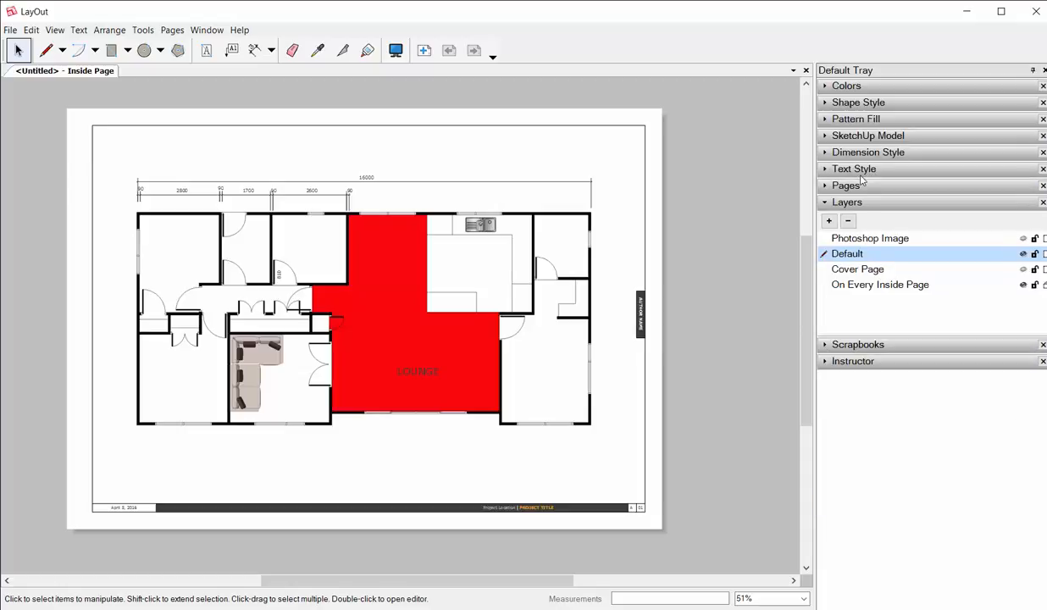
# Show the Photoshop Image layer, make it current, and move the LOUNGE label onto it
pyautogui.click(1023, 239)
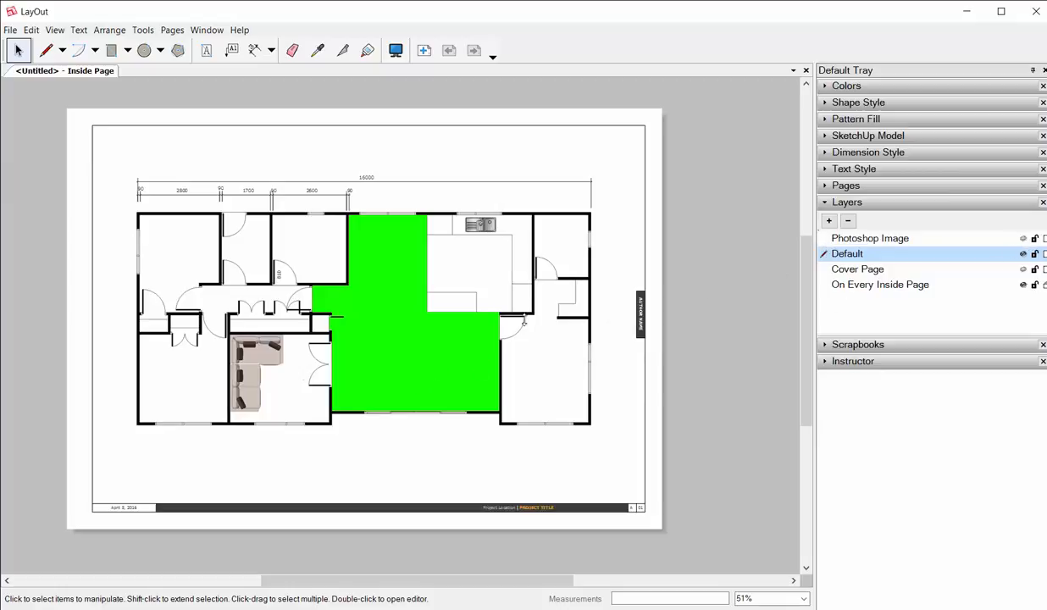
pyautogui.click(427, 369)
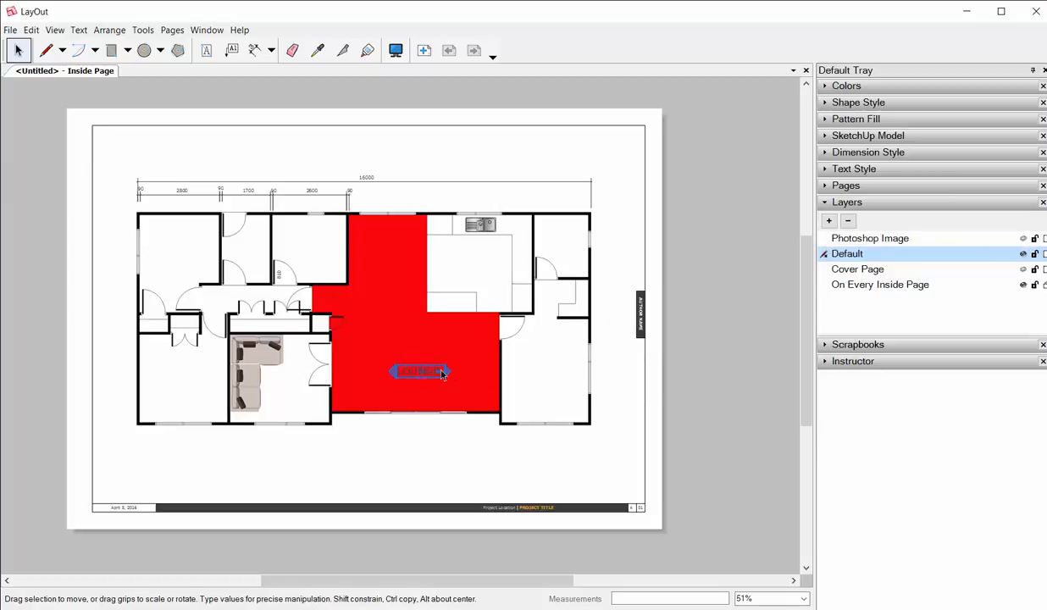
pyautogui.click(825, 238)
pyautogui.click(1022, 241)
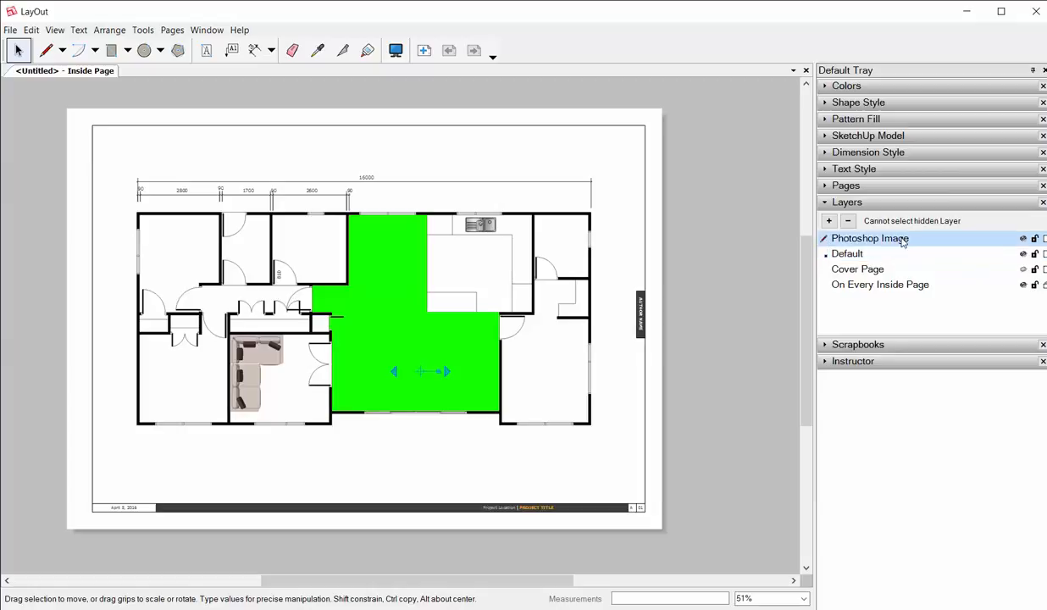
pyautogui.click(873, 238)
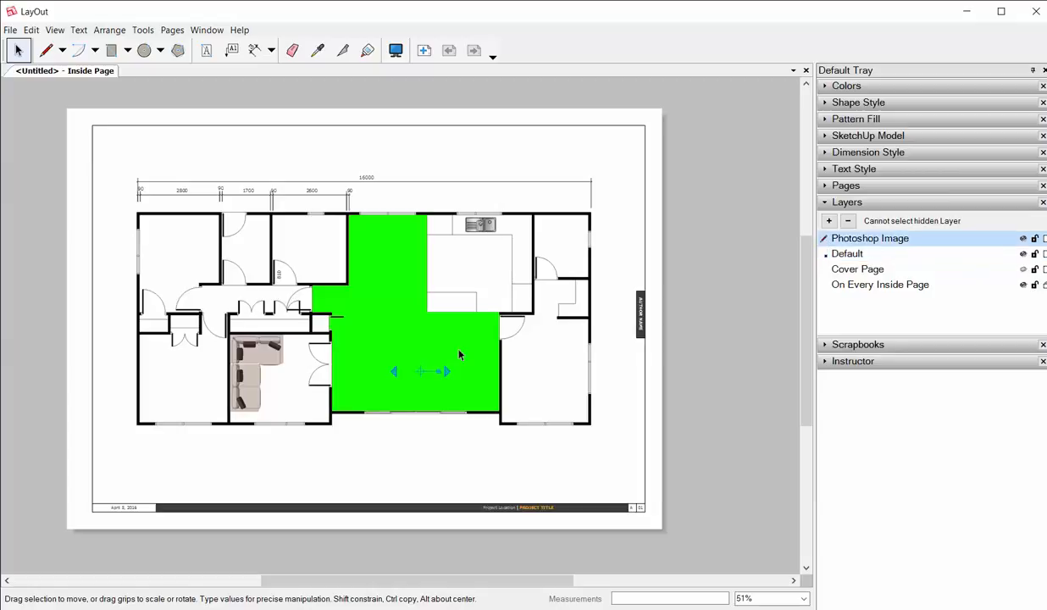
pyautogui.click(27, 32)
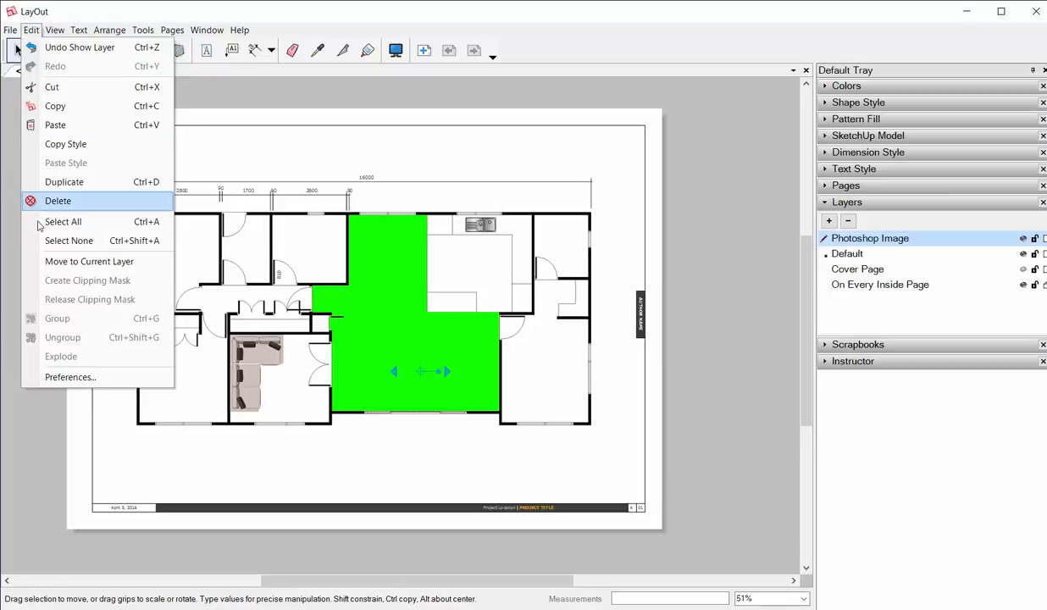
pyautogui.click(55, 263)
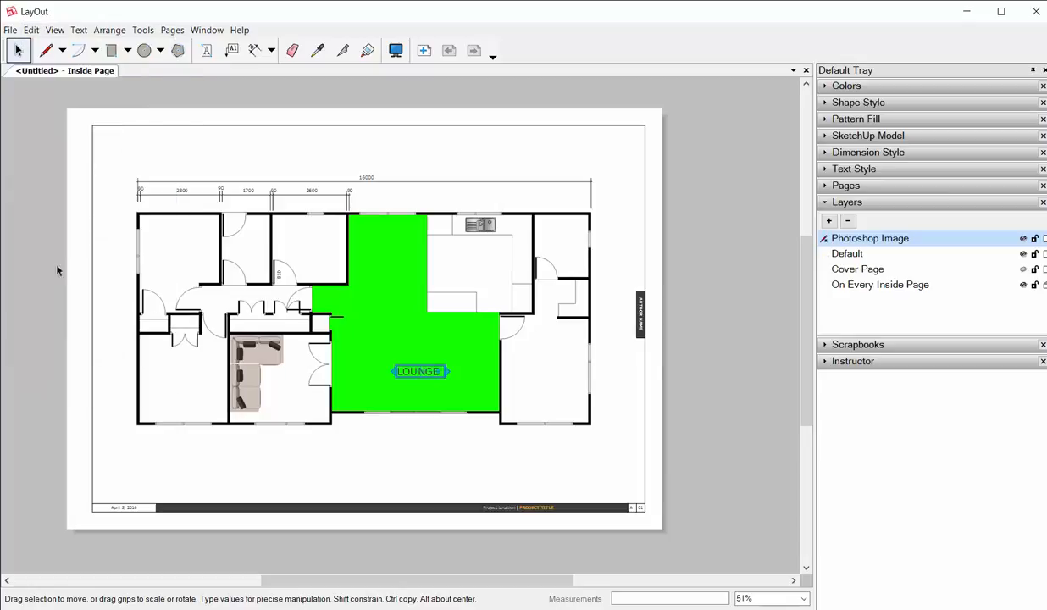
# Place the text label KITCHEN in the kitchen area on the Photoshop Image layer and delete it again
pyautogui.click(719, 295)
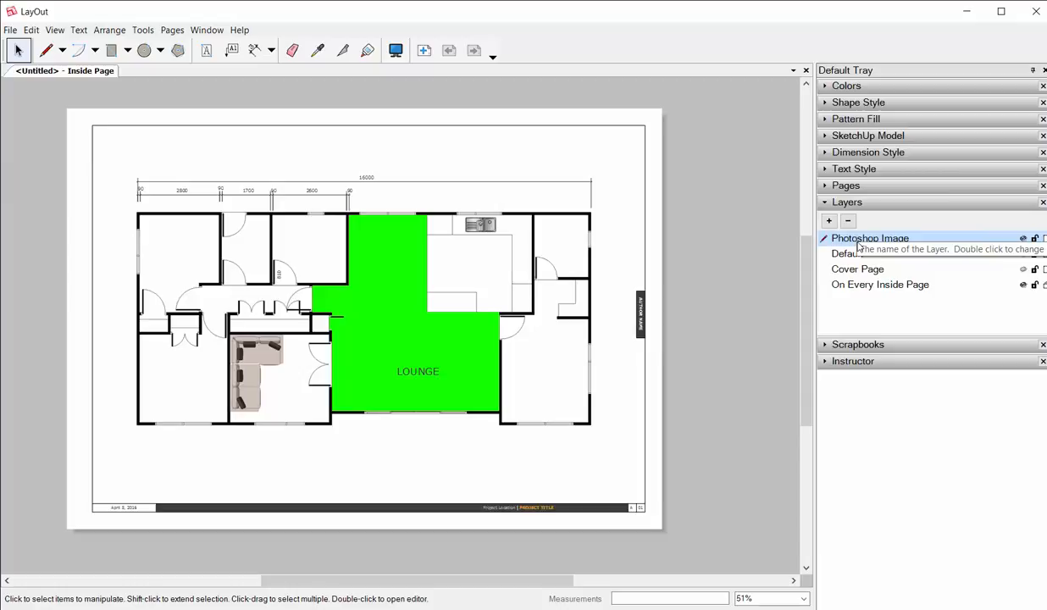
pyautogui.click(206, 50)
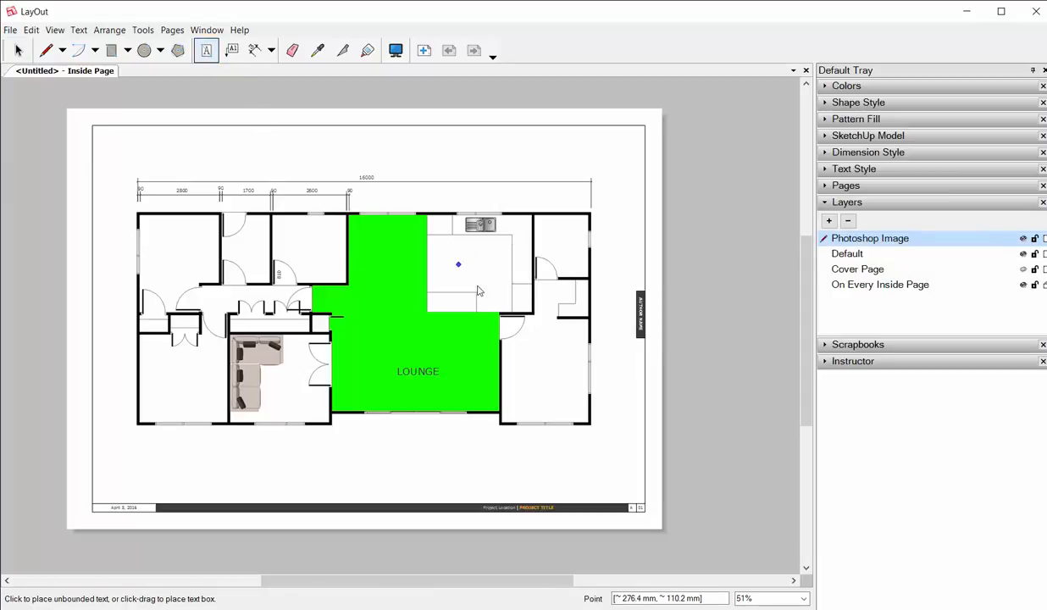
pyautogui.click(459, 266)
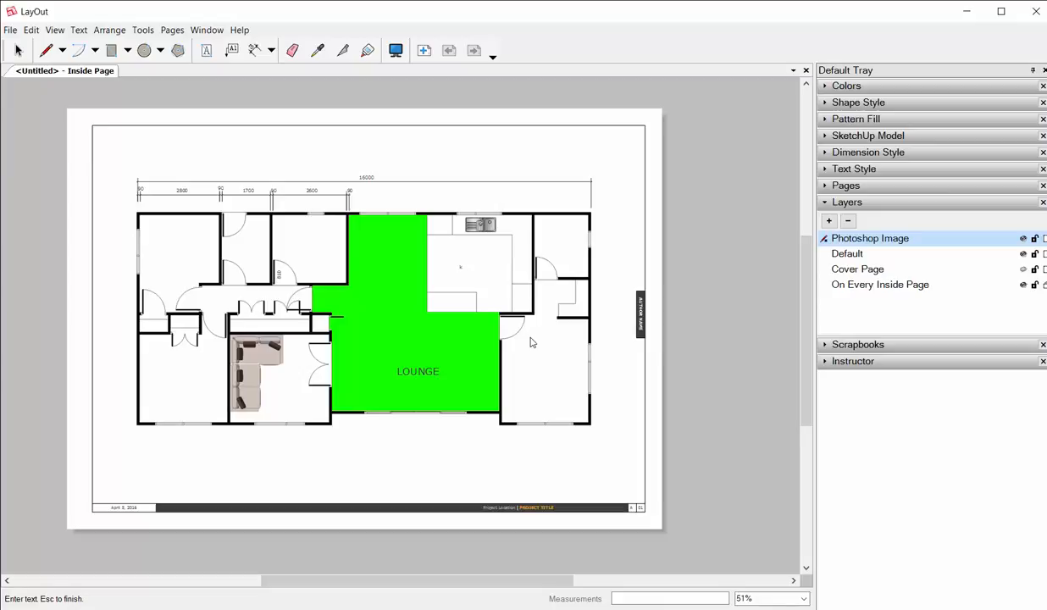
pyautogui.write('KITCHEN')
pyautogui.press('Escape')
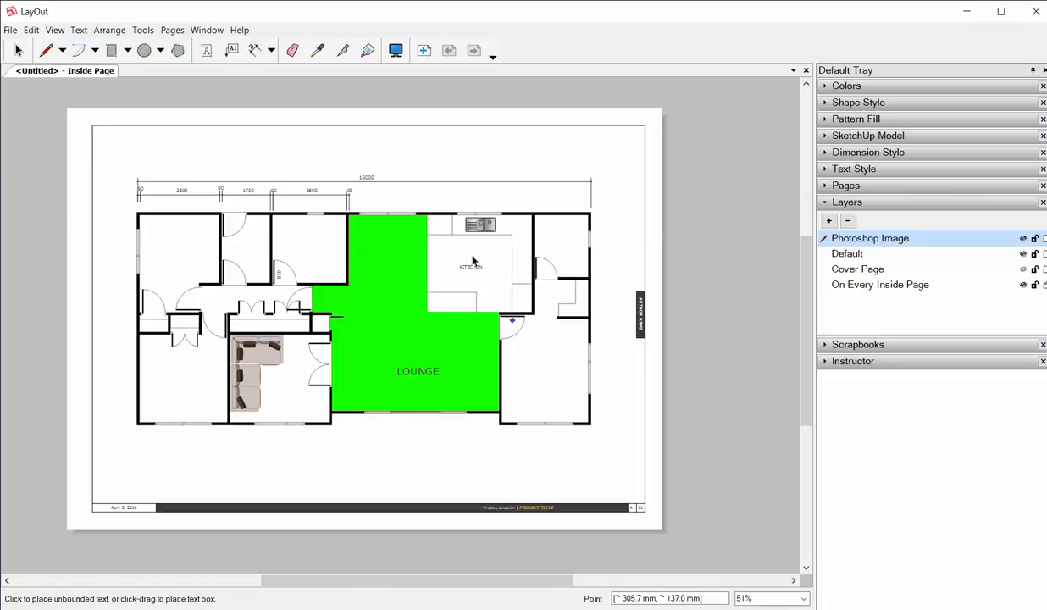
pyautogui.press('space')
pyautogui.click(464, 265)
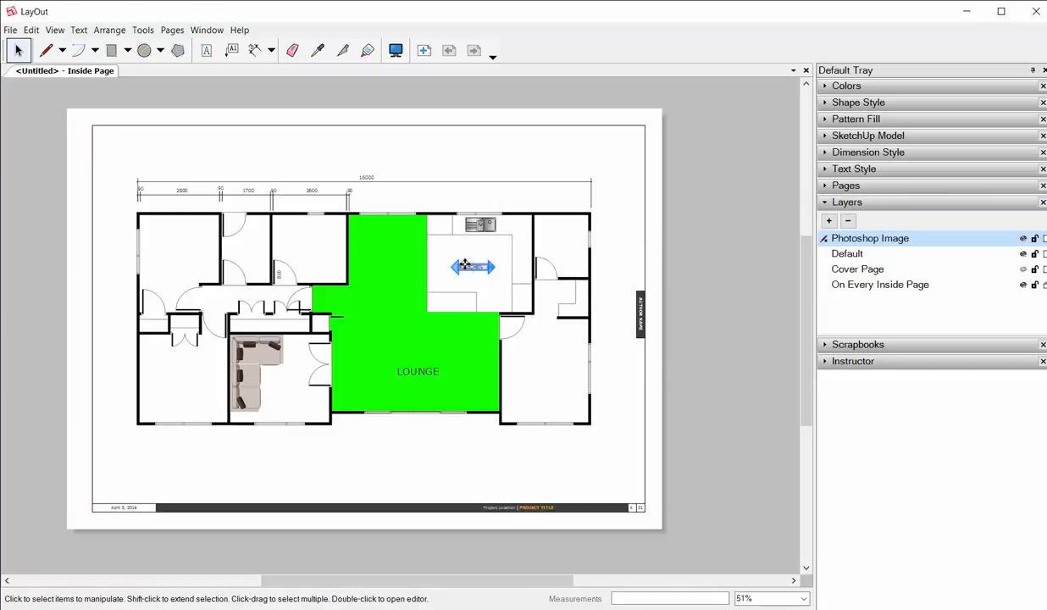
pyautogui.press('Delete')
# Move the Default layer above Photoshop Image in the layer order and put it back below
pyautogui.click(858, 255)
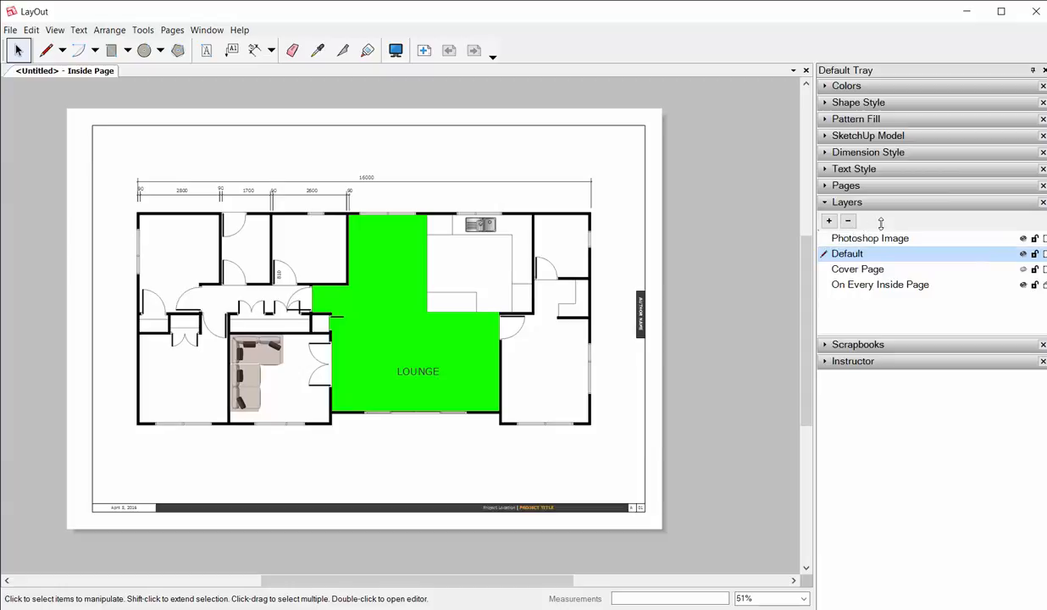
pyautogui.moveTo(882, 223); pyautogui.dragTo(882, 224)
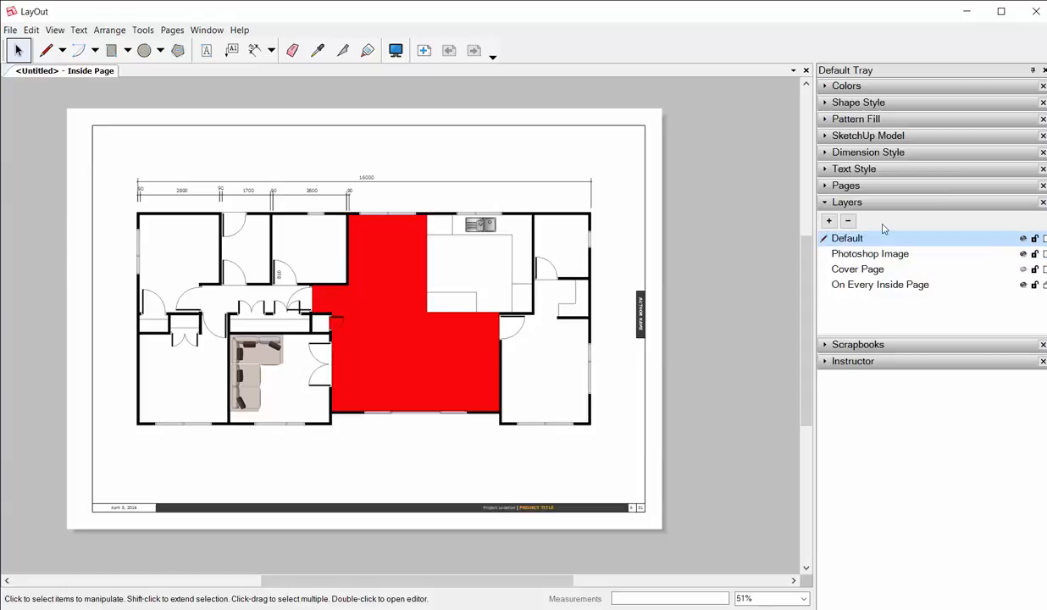
pyautogui.moveTo(882, 227); pyautogui.dragTo(878, 260)
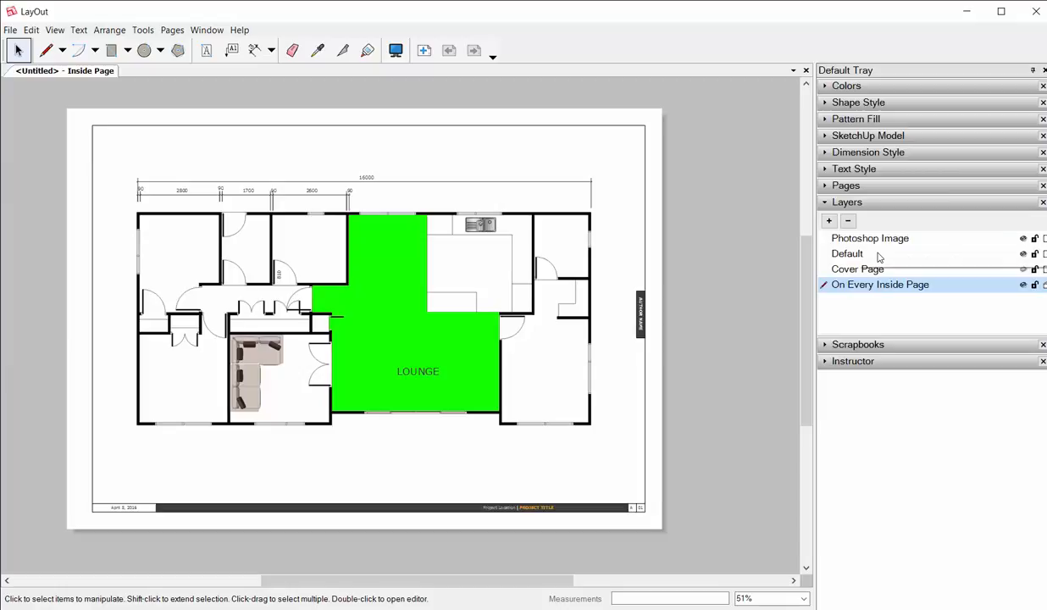
# Make Default the current layer and move the green floor image onto it
pyautogui.click(431, 366)
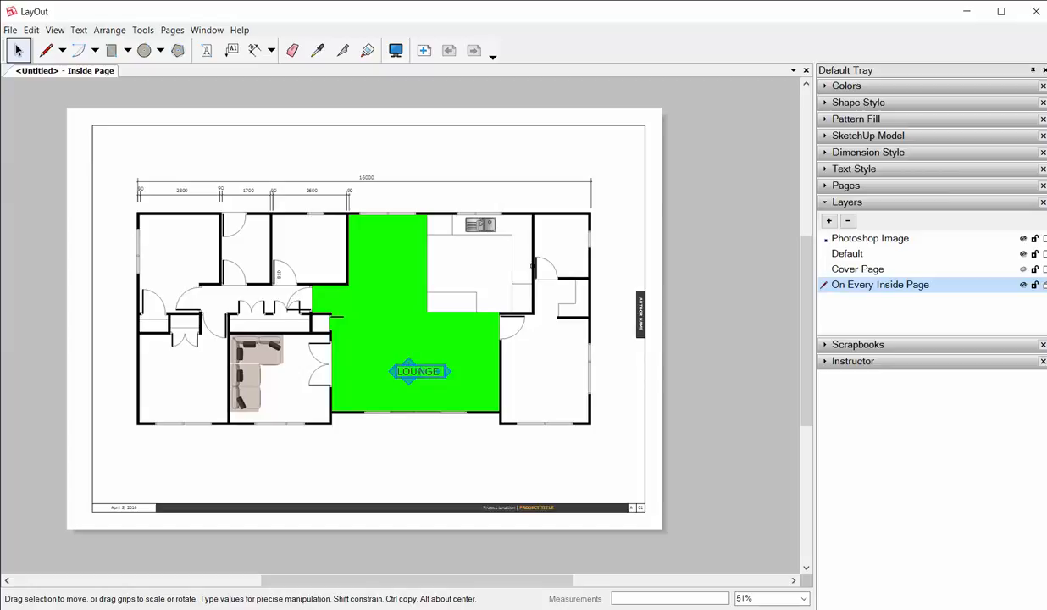
pyautogui.click(396, 325)
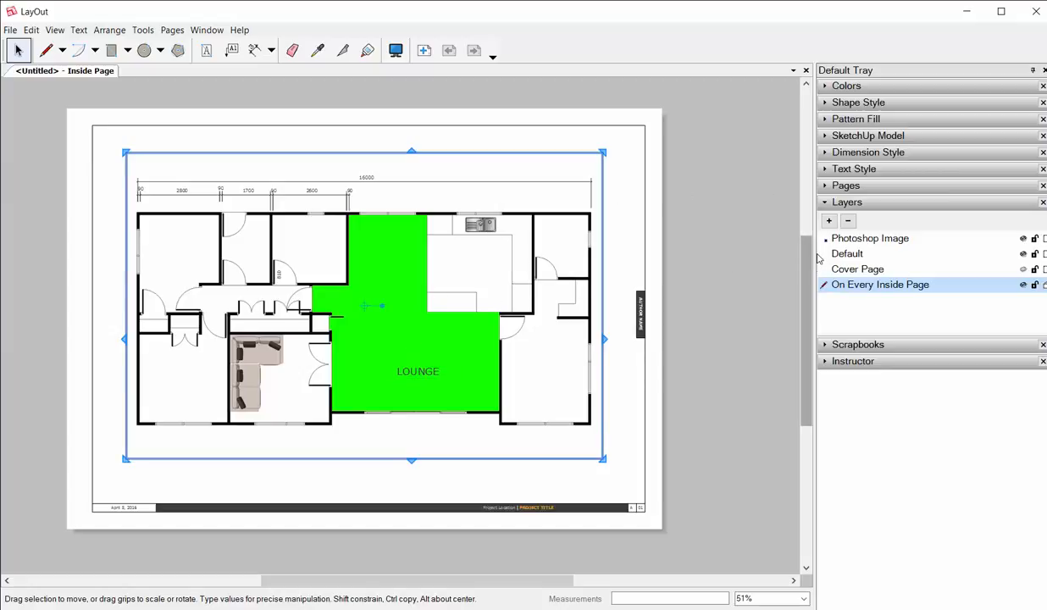
pyautogui.click(847, 253)
pyautogui.rightClick(412, 320)
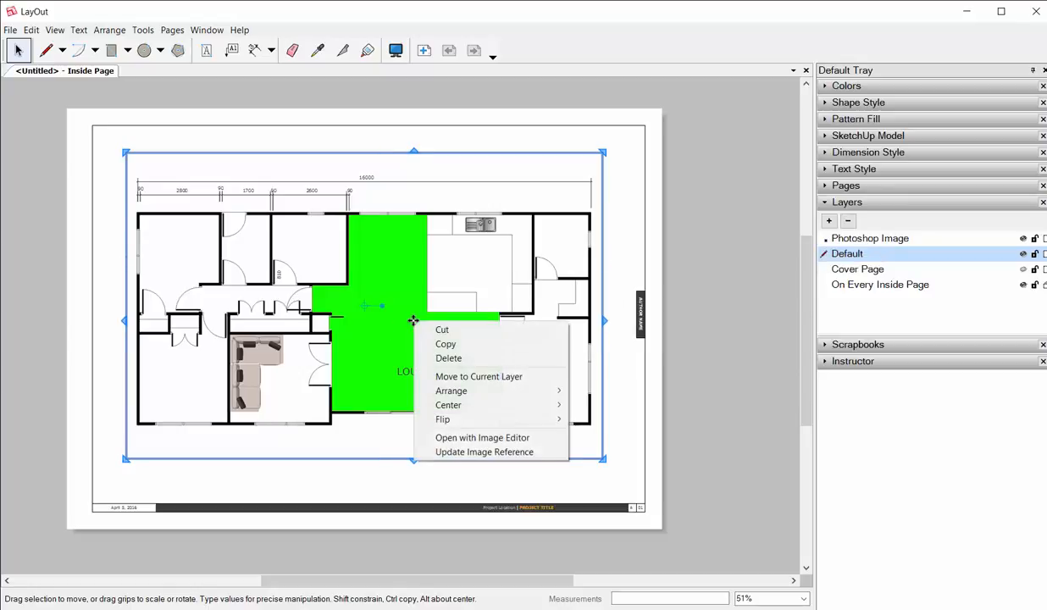
pyautogui.click(435, 377)
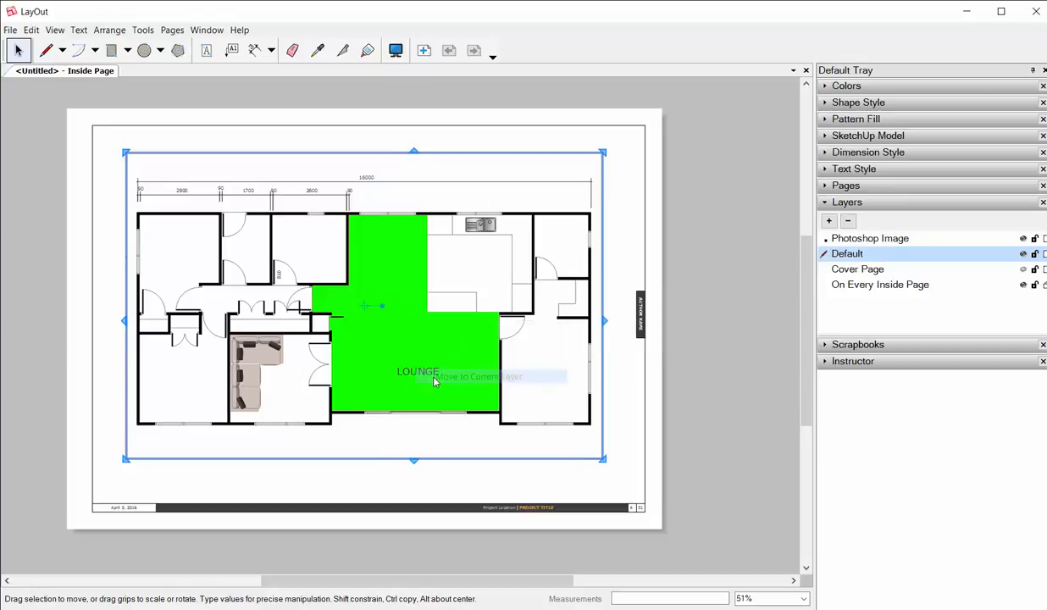
# Delete the Photoshop Image layer together with the entities on it
pyautogui.click(890, 241)
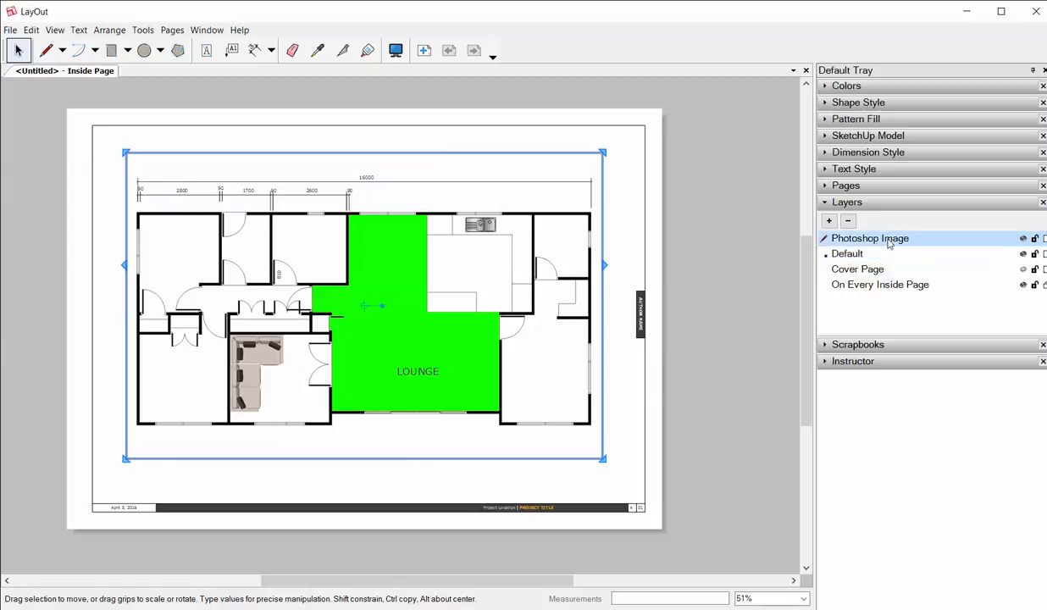
pyautogui.click(848, 221)
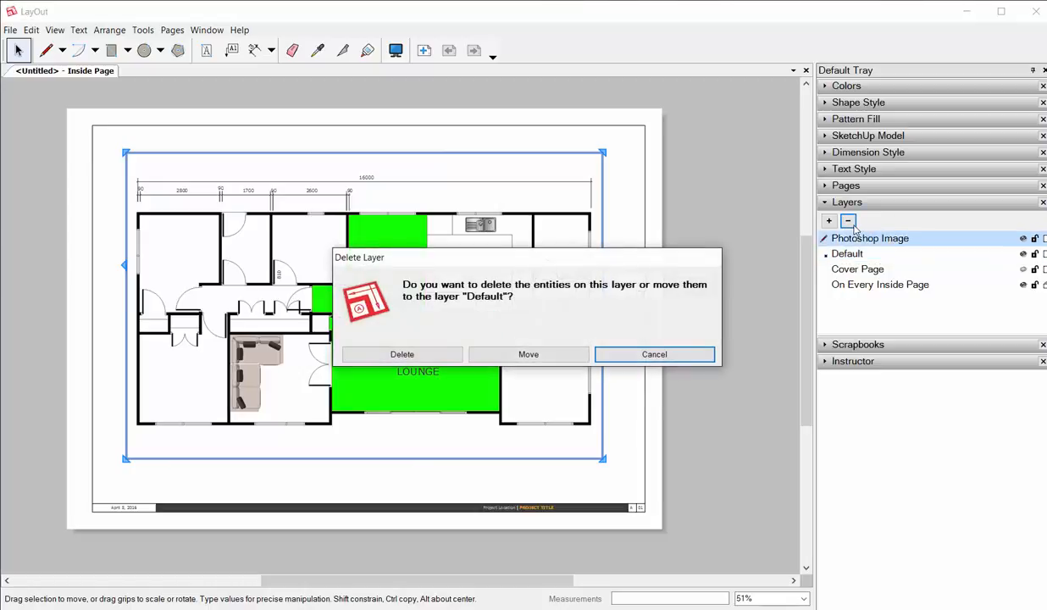
pyautogui.click(403, 354)
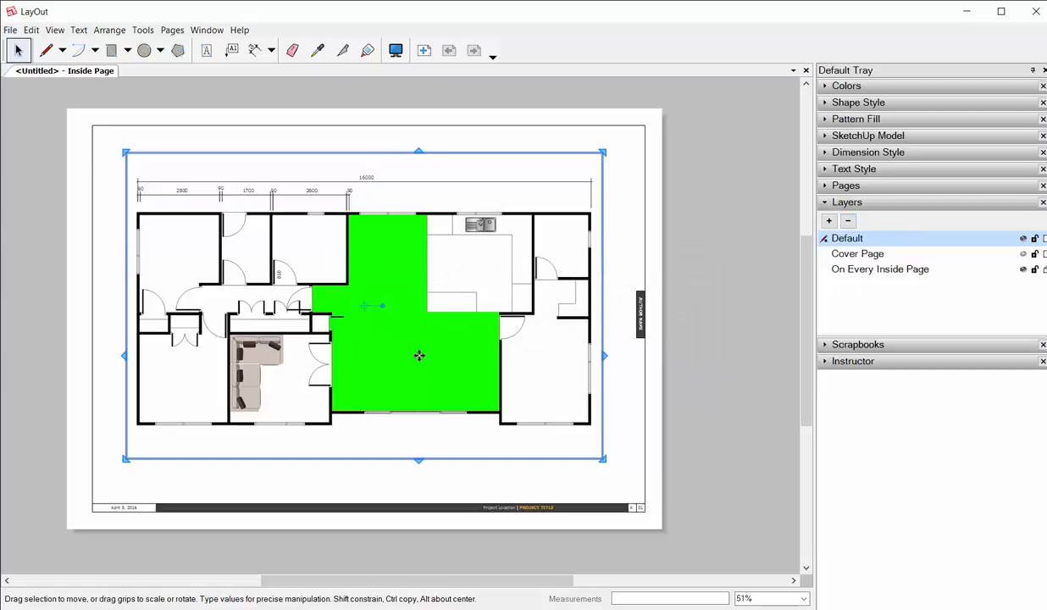
pyautogui.click(719, 295)
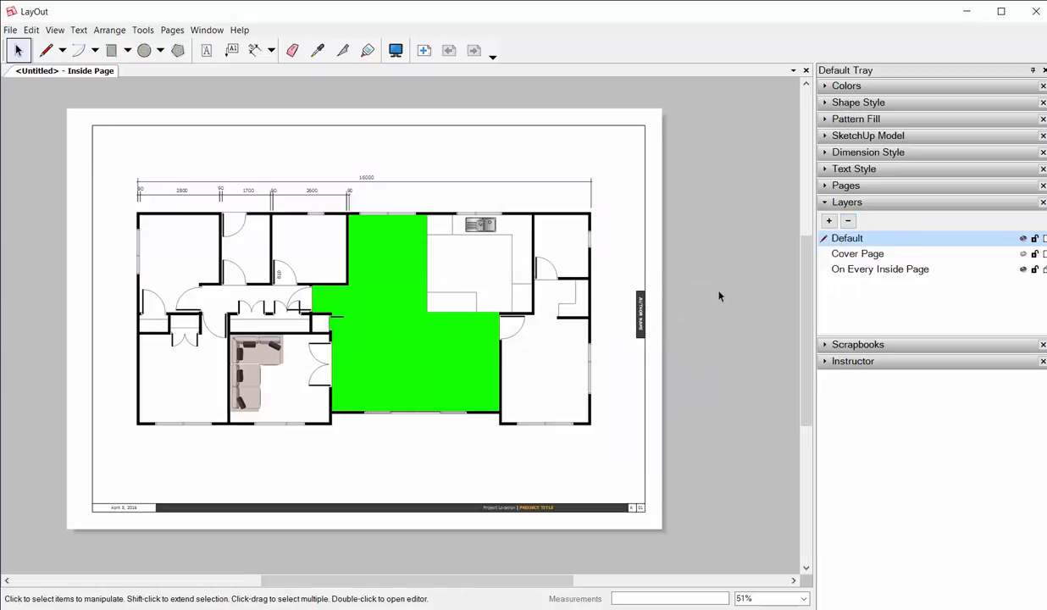
# Place the text label LOUNGE at 18 pt in the lower part of the green floor area on the Default layer
pyautogui.click(206, 50)
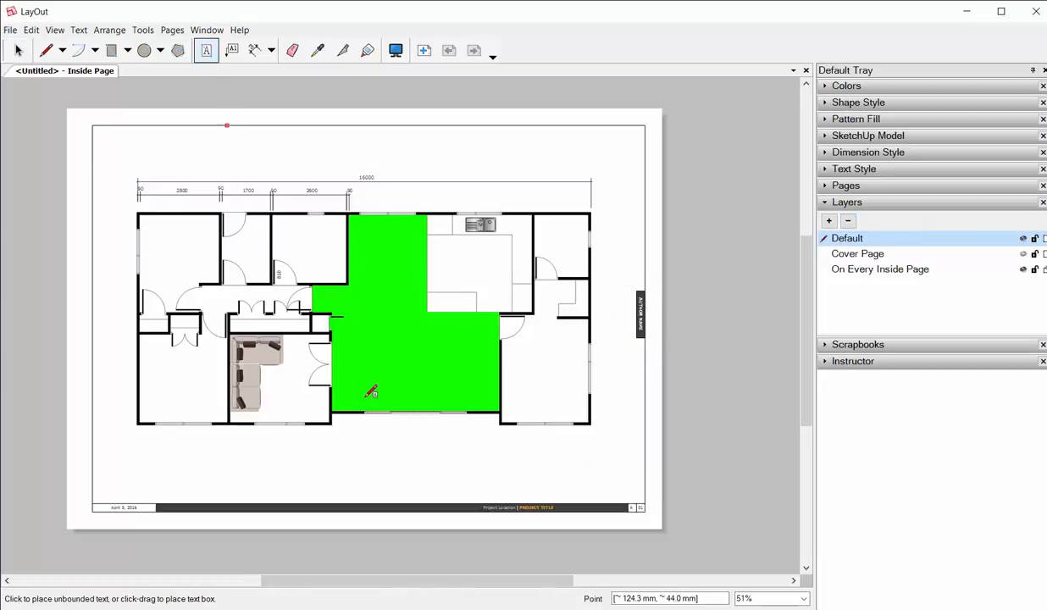
pyautogui.click(826, 169)
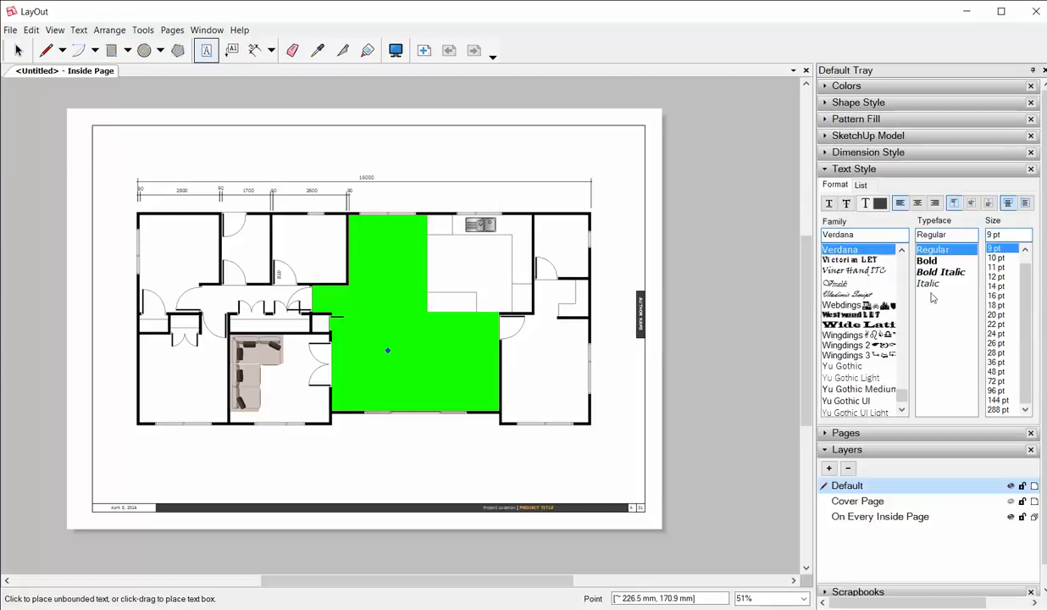
pyautogui.click(997, 305)
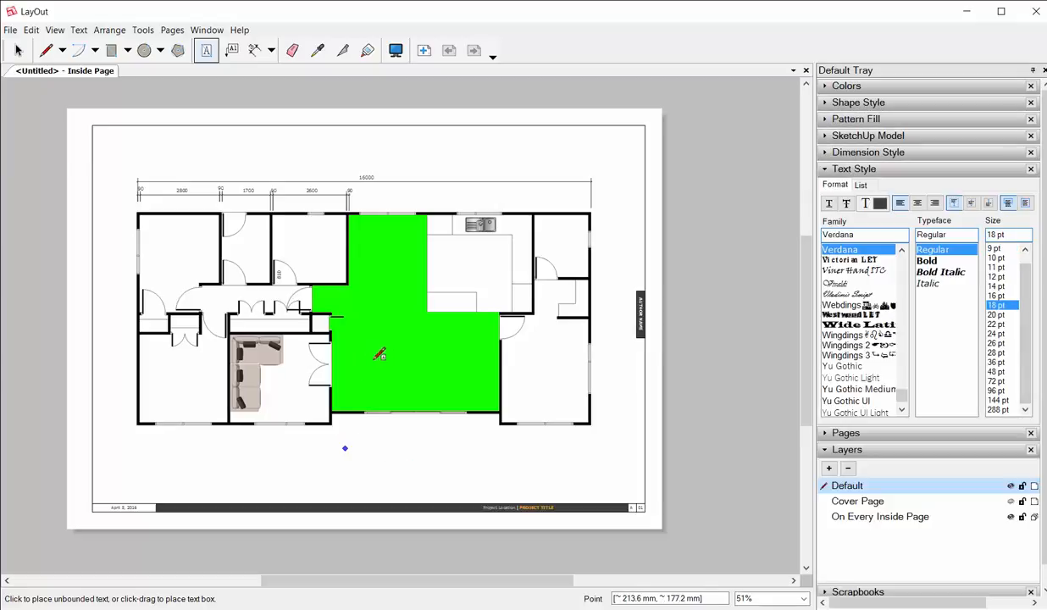
pyautogui.click(405, 366)
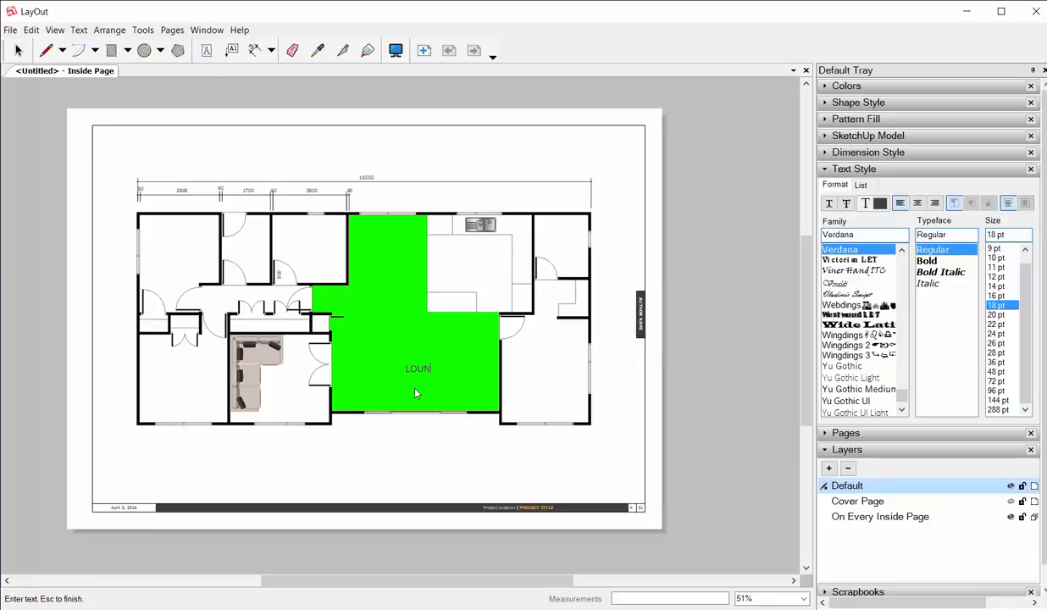
pyautogui.write('LOUNGE')
pyautogui.click(701, 343)
# Copy the LOUNGE label into the kitchen area and change the copy's text to KITCHEN
pyautogui.scroll(2, 407, 358)
pyautogui.press('space')
pyautogui.click(419, 370)
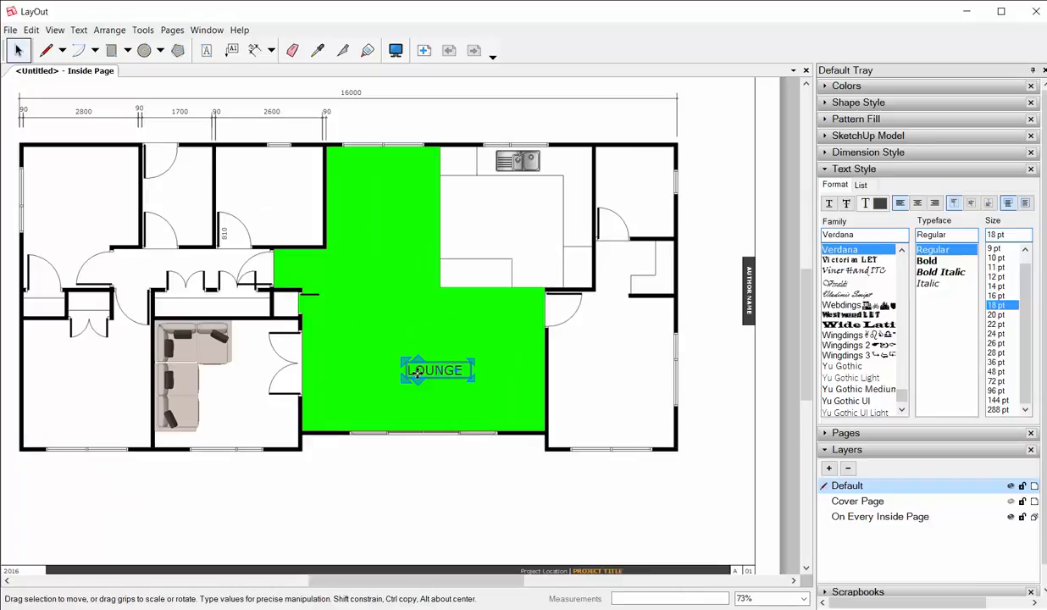
pyautogui.moveTo(418, 370); pyautogui.dragTo(485, 217)
pyautogui.doubleClick(485, 217)
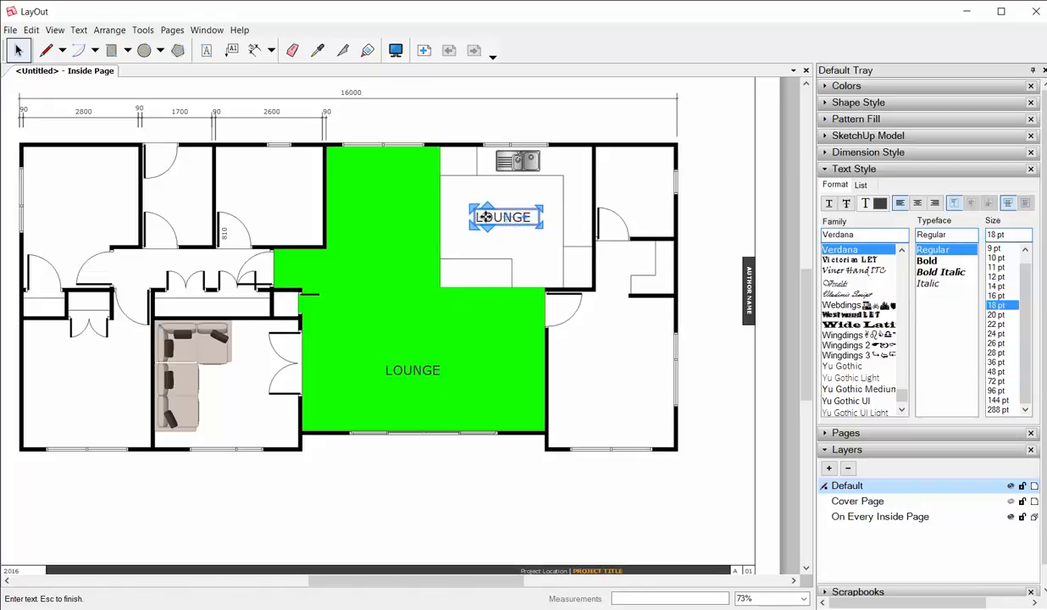
pyautogui.write('KITCHEN')
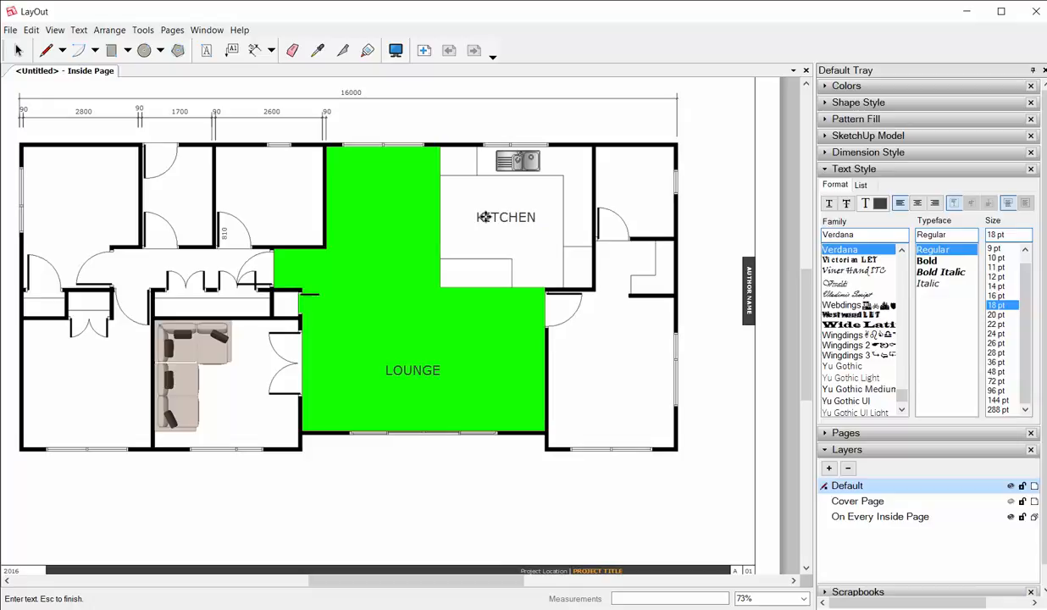
pyautogui.press('Escape')
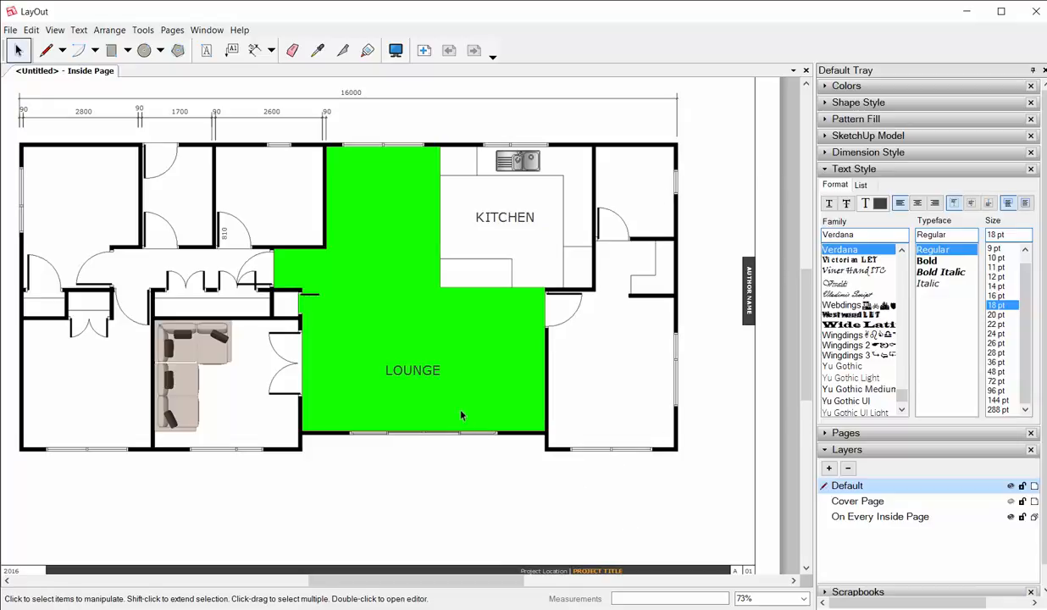
pyautogui.scroll(-5, 441, 364)
pyautogui.scroll(3, 442, 354)
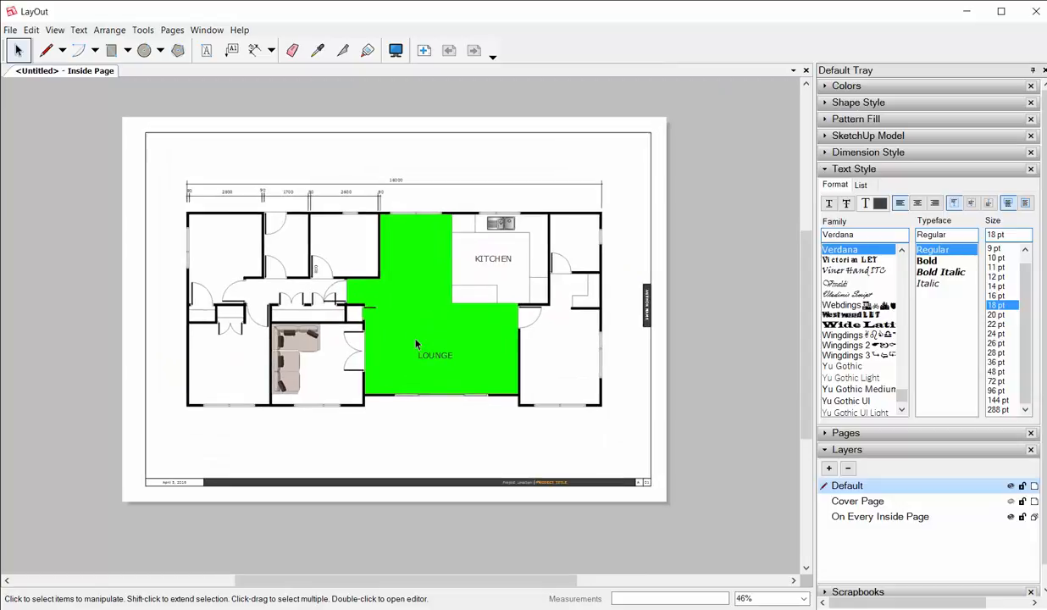